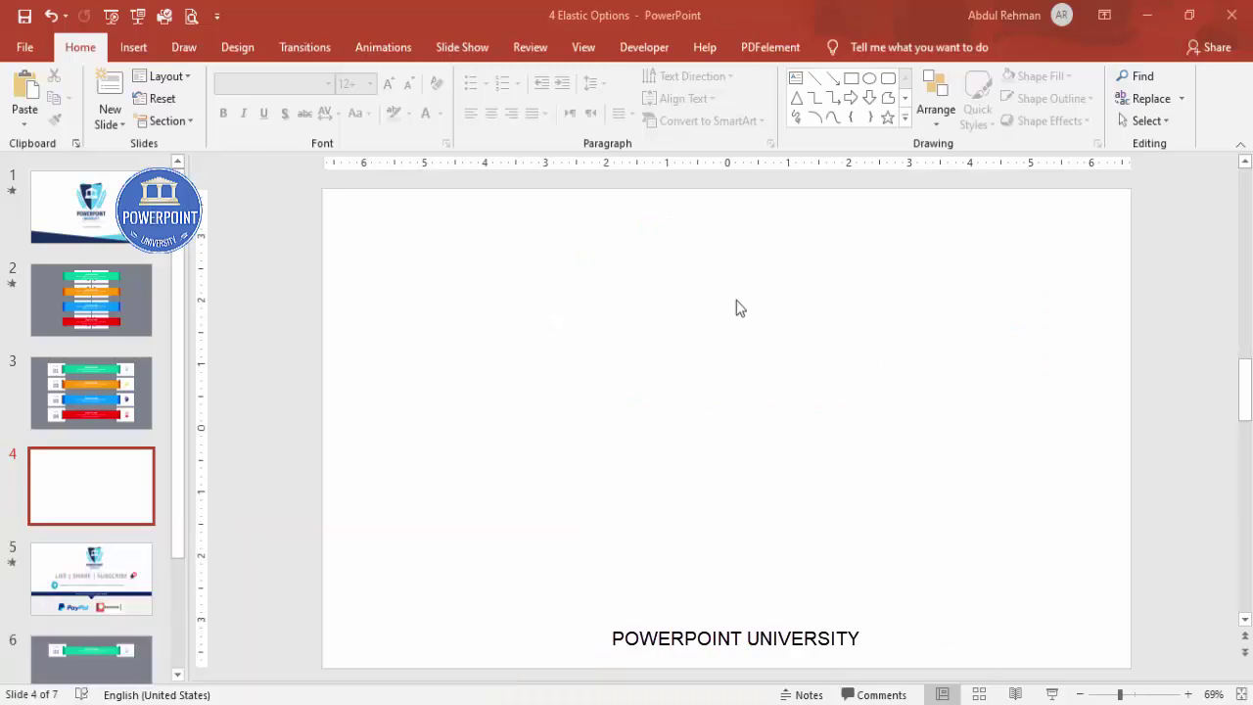
Set slide 4's background to a solid dark grey fill, the darkest shade of white in the theme colours
right_click(654, 300)
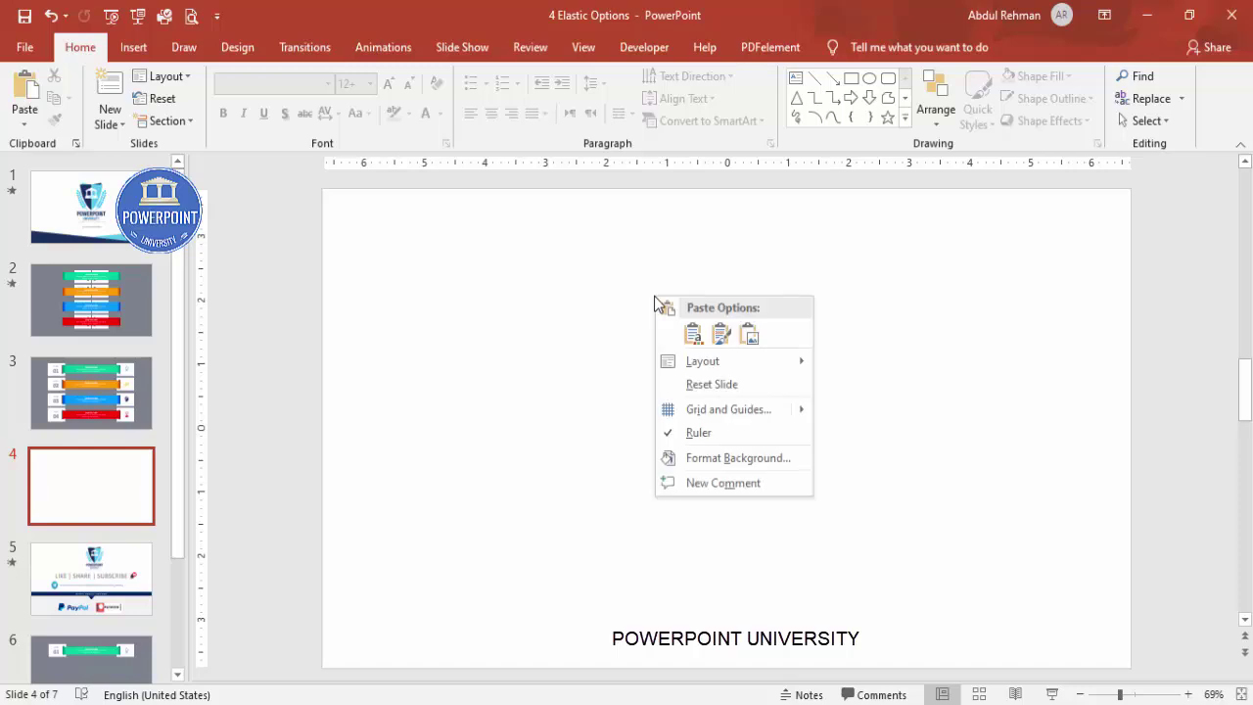
left_click(754, 468)
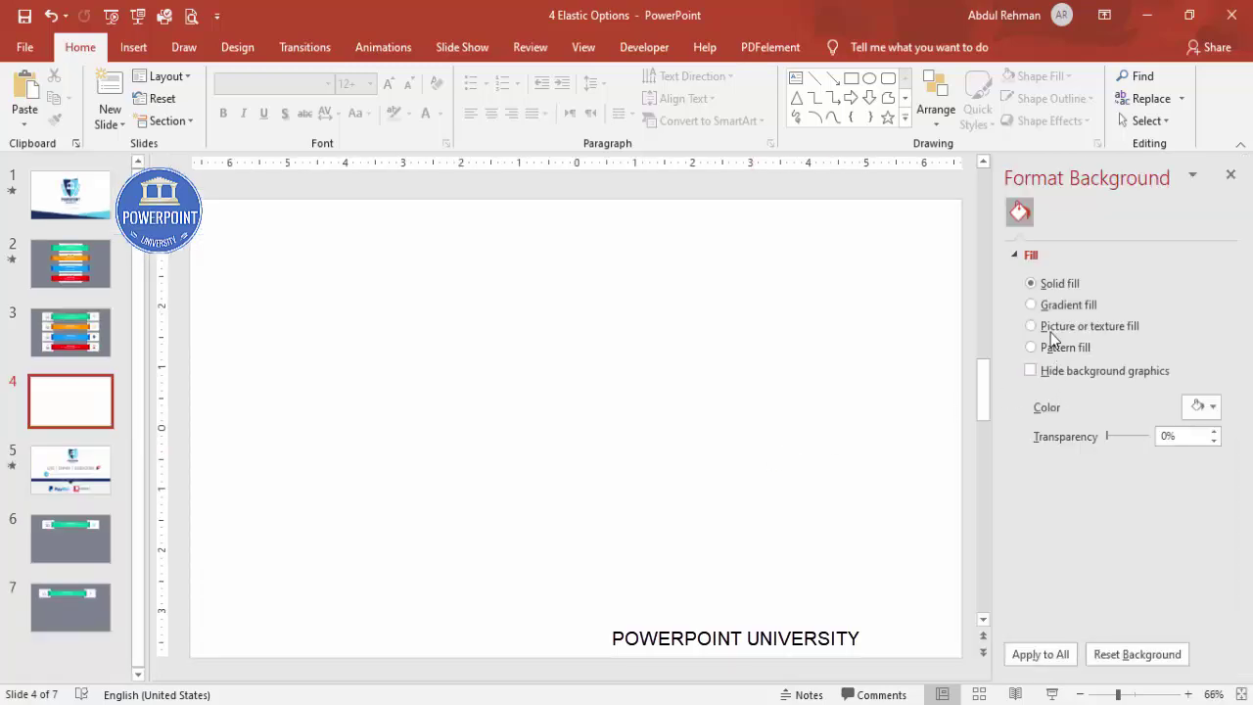
left_click(1194, 405)
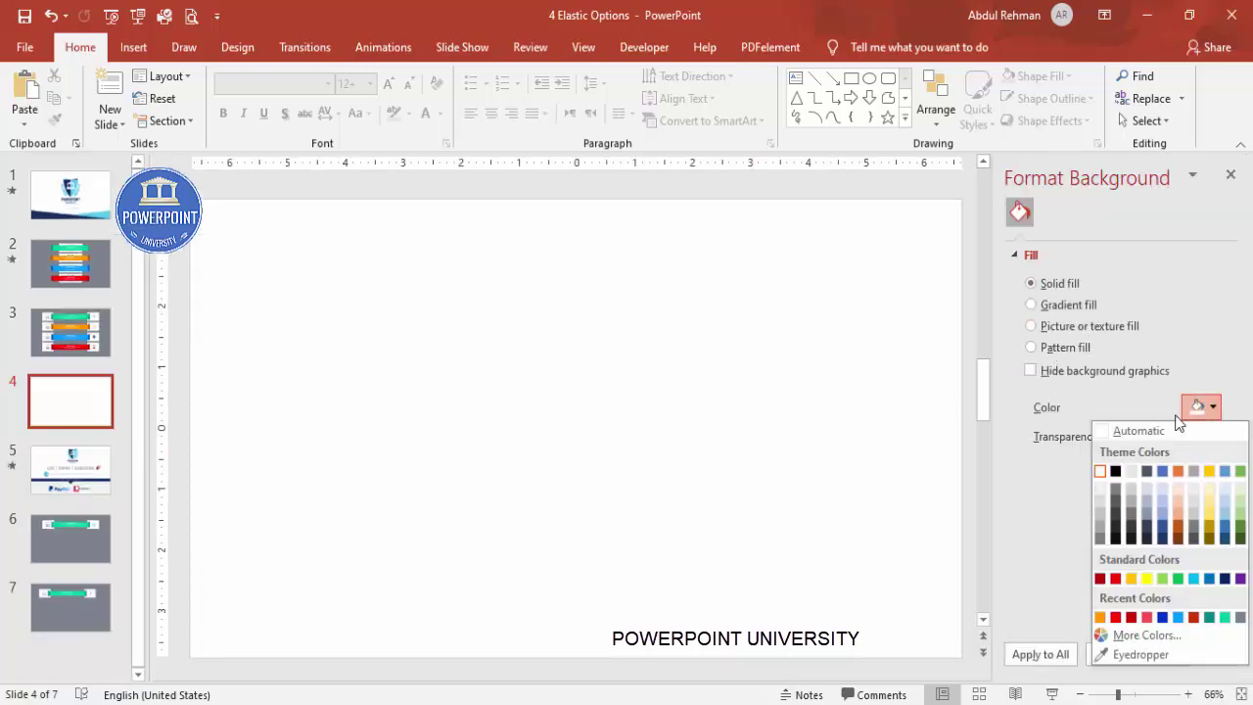
left_click(1100, 537)
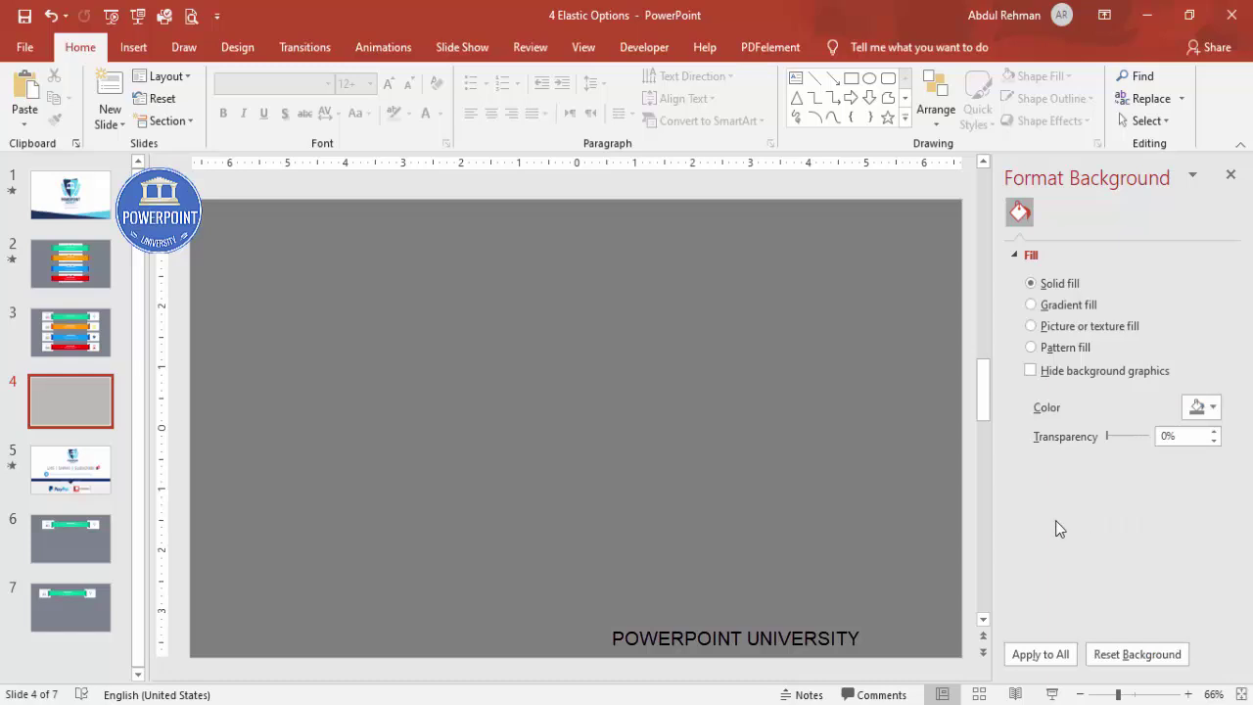
Draw a rectangle about 2.38" wide and 1.27" high in the upper left area of the slide
left_click(135, 49)
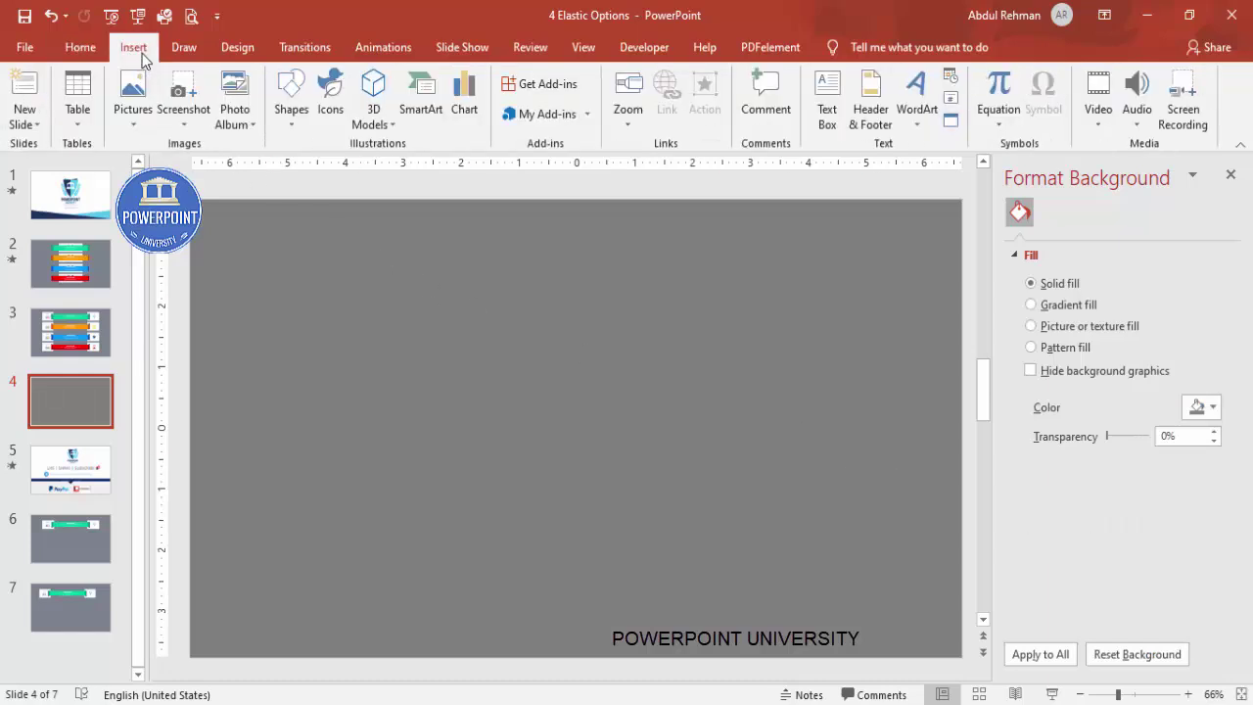
left_click(290, 100)
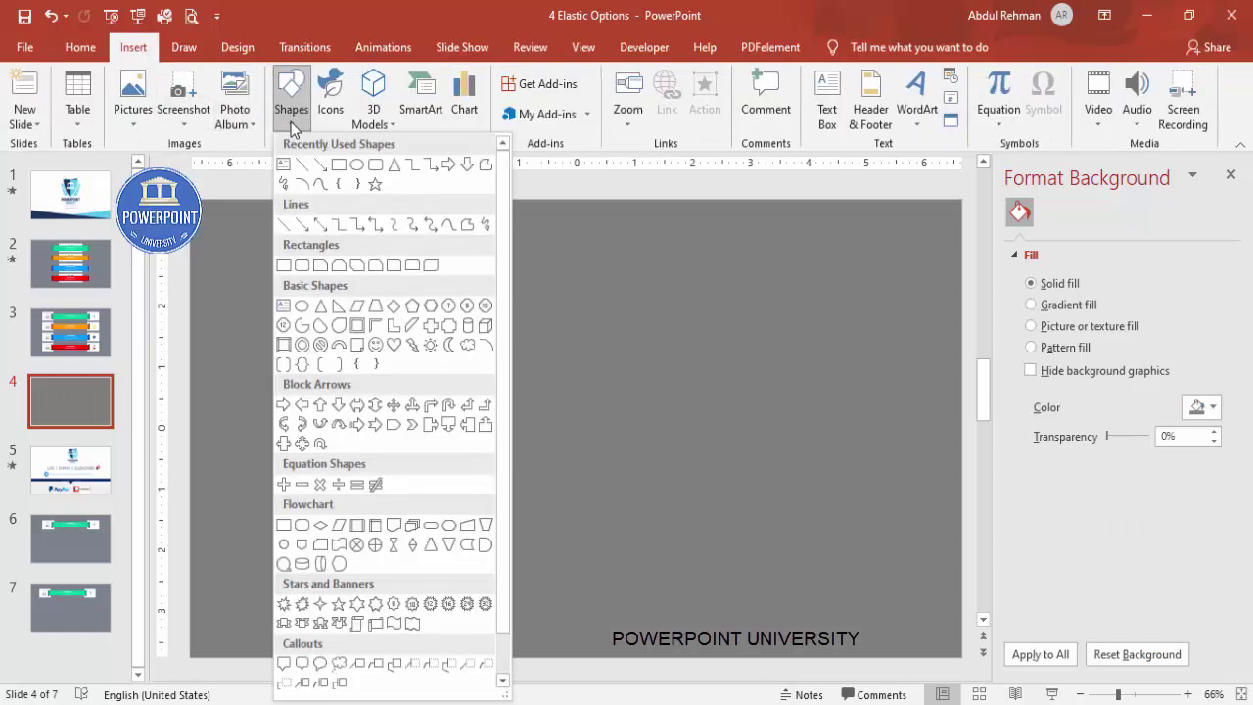
left_click(284, 266)
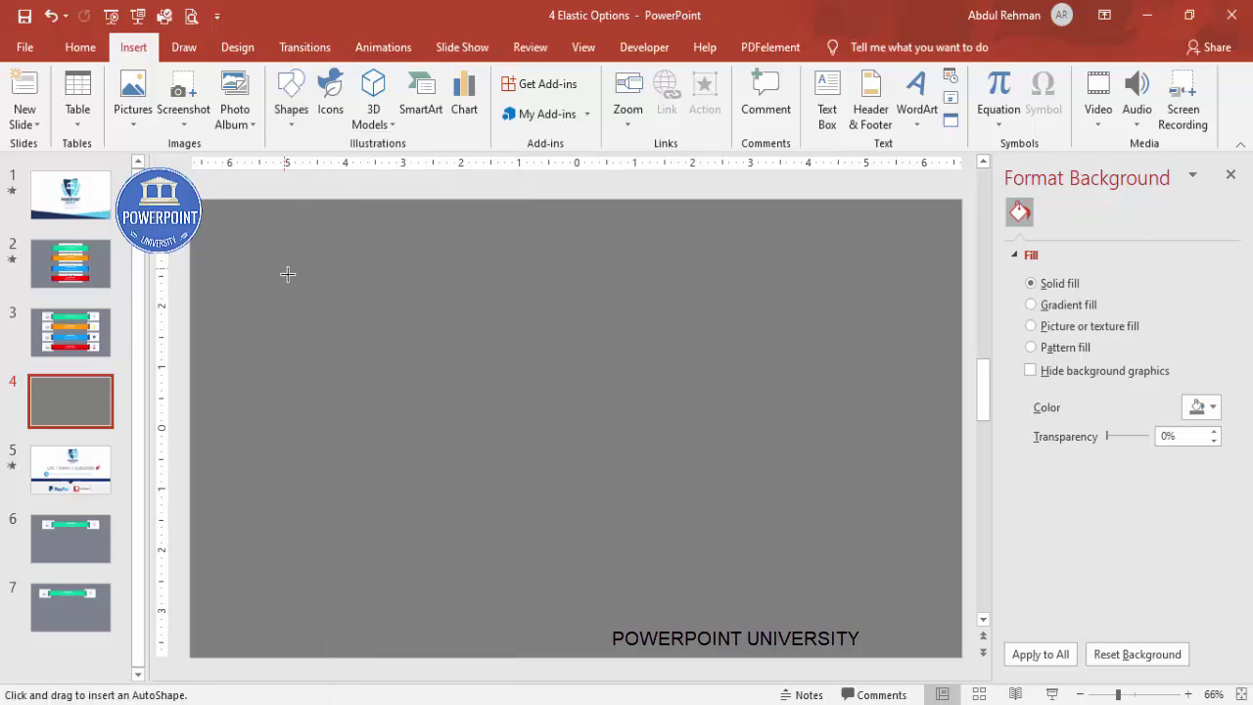
left_click_drag(285, 260, 429, 350)
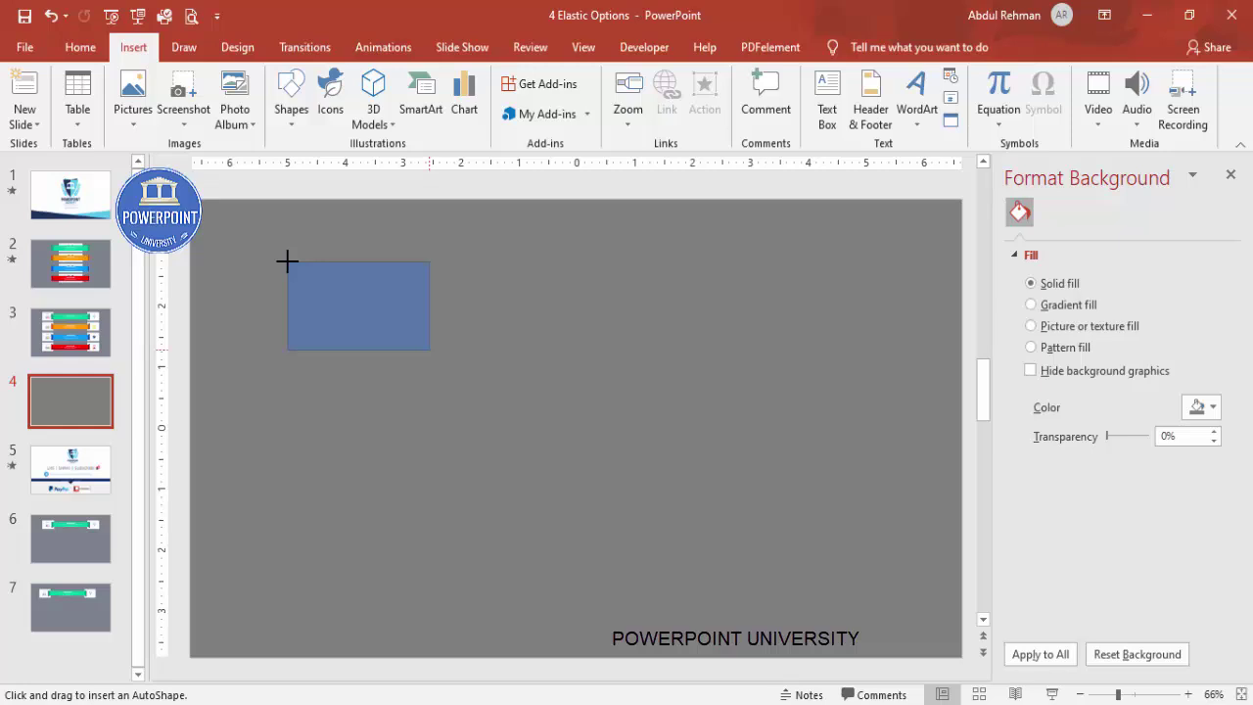
left_click_drag(429, 349, 426, 339)
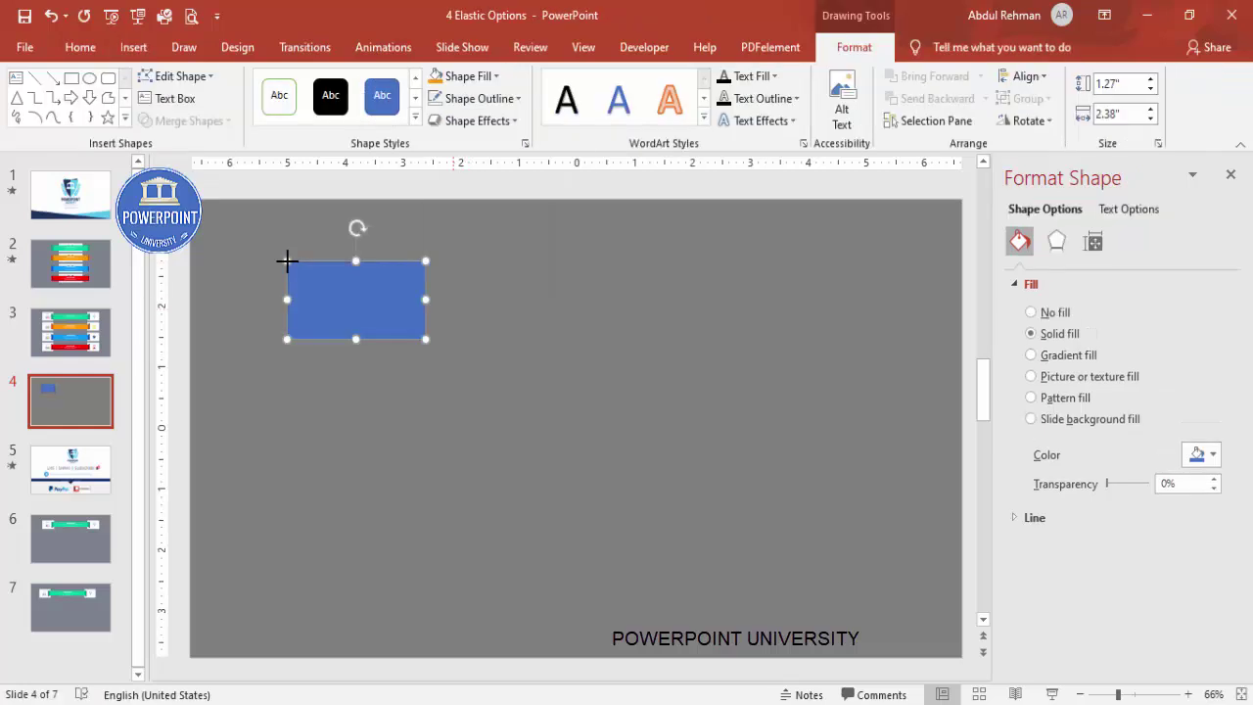
Fill the new rectangle with white
left_click(464, 75)
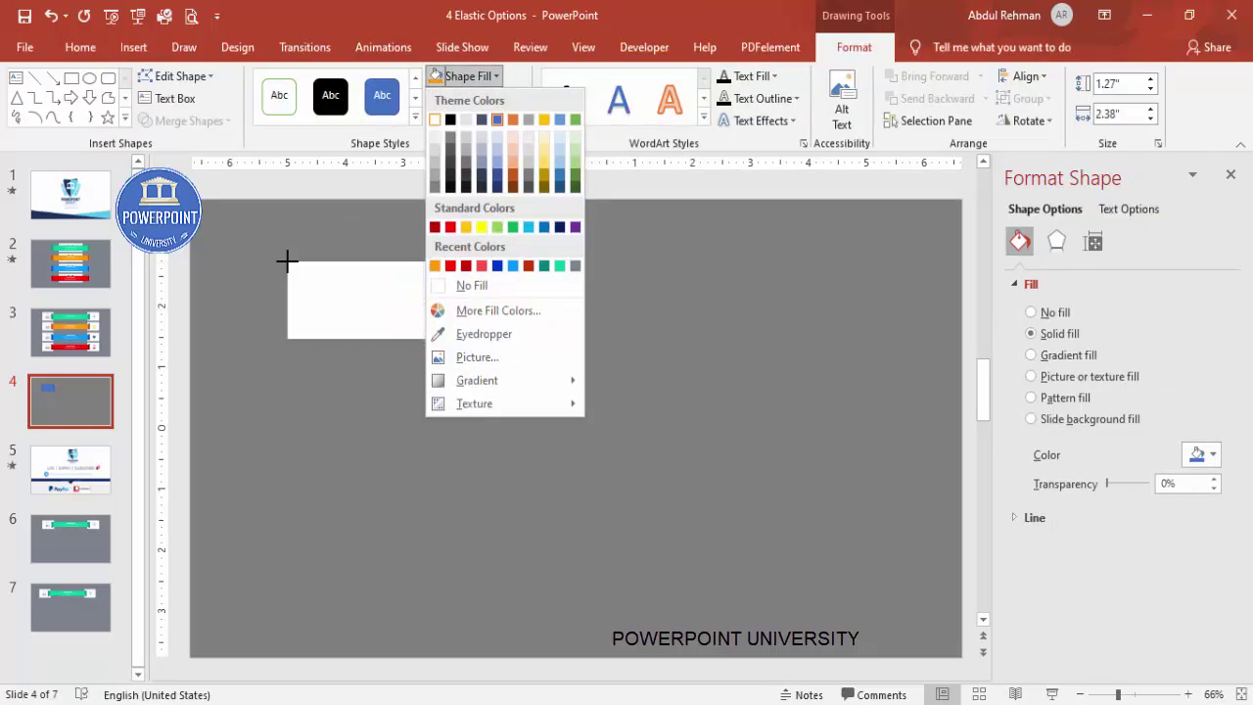
left_click(435, 119)
left_click(430, 225)
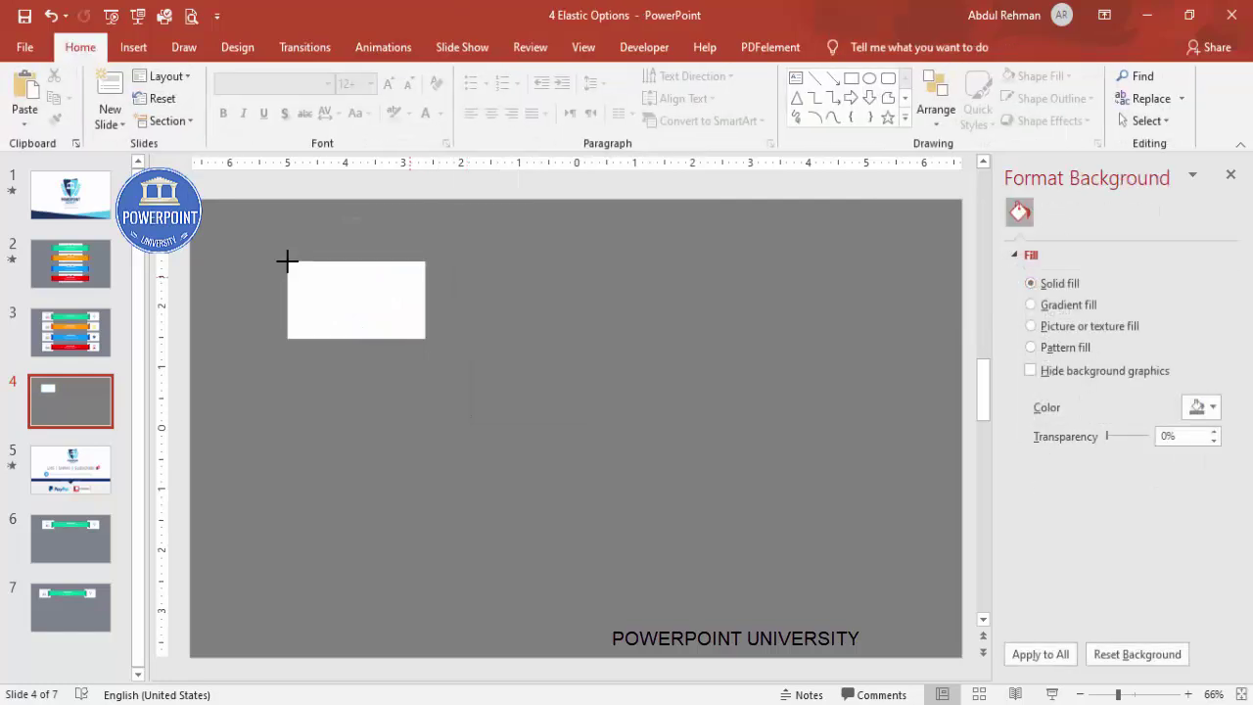
Draw a narrow vertical rectangle about 0.22" wide and 1.05" high inside the right end of the white rectangle
key("alt+n")
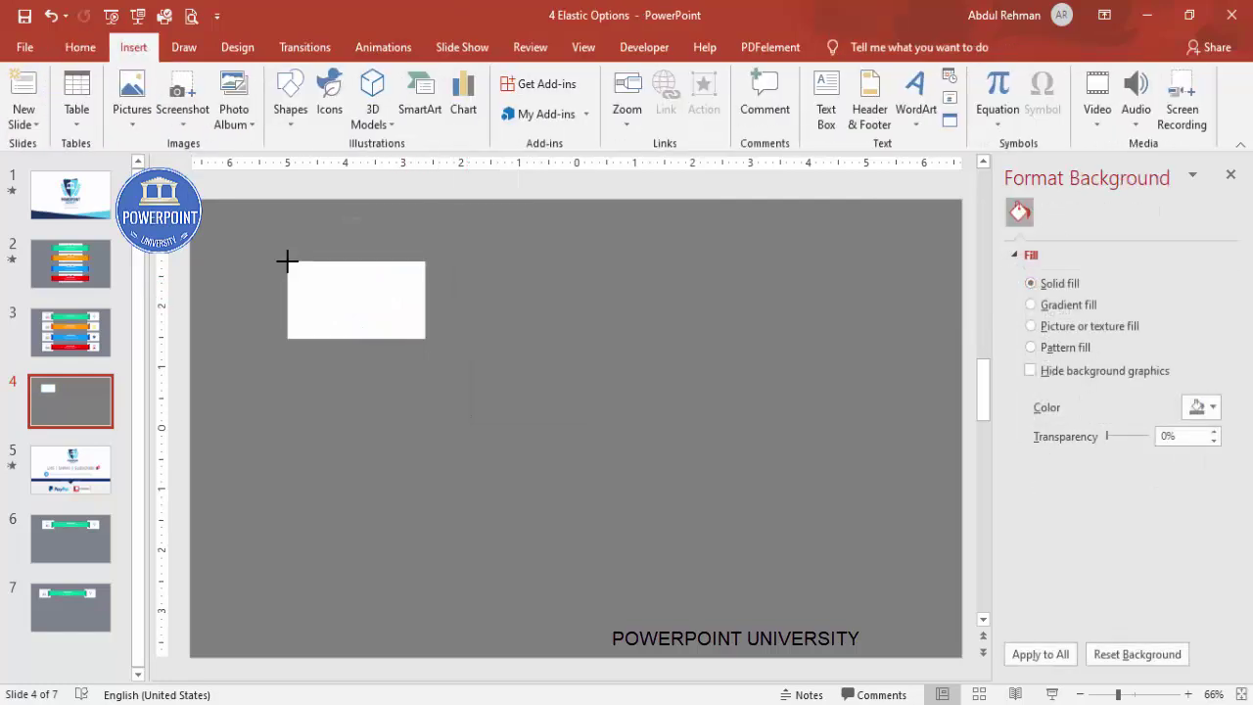
key("s")
key("h")
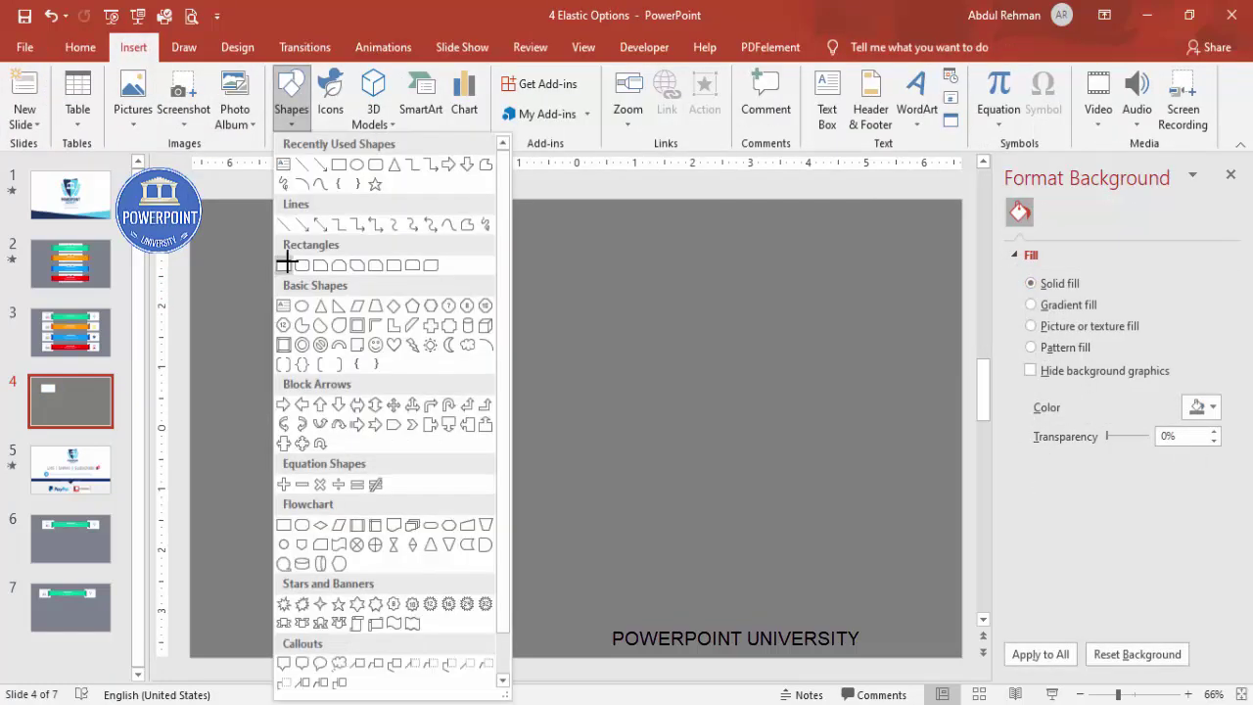
left_click(286, 264)
left_click_drag(401, 275, 415, 335)
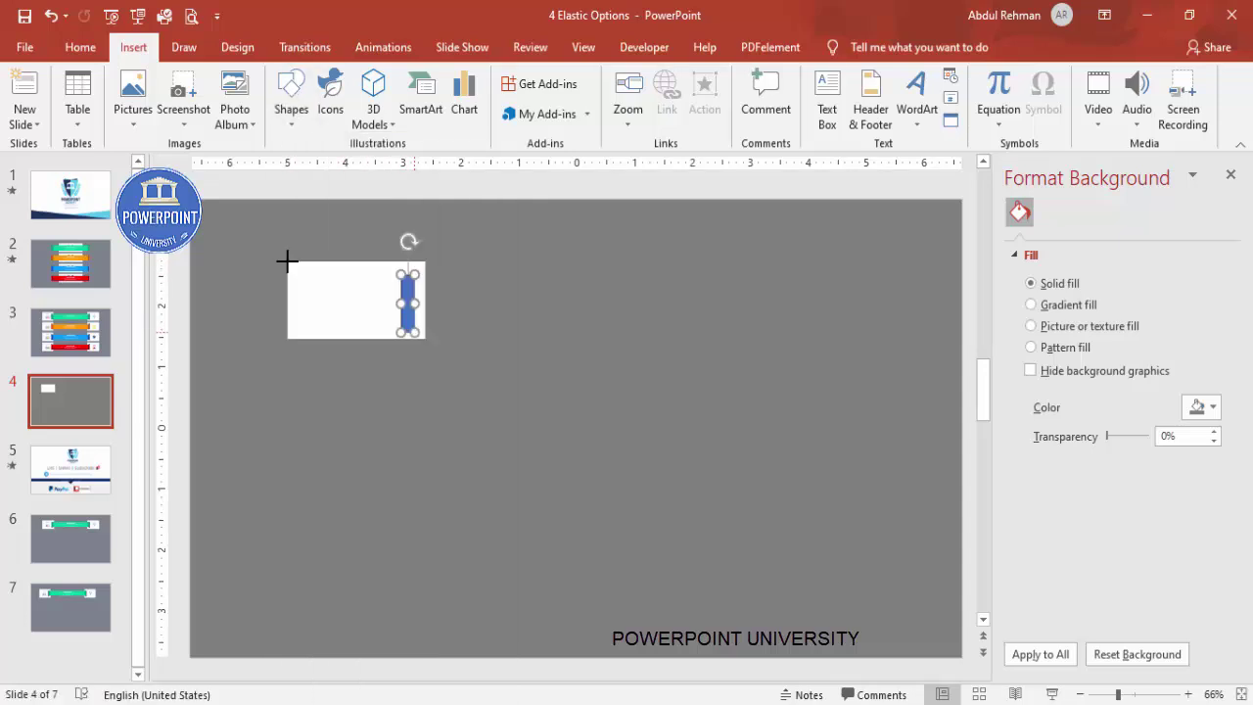
left_click_drag(408, 275, 408, 267)
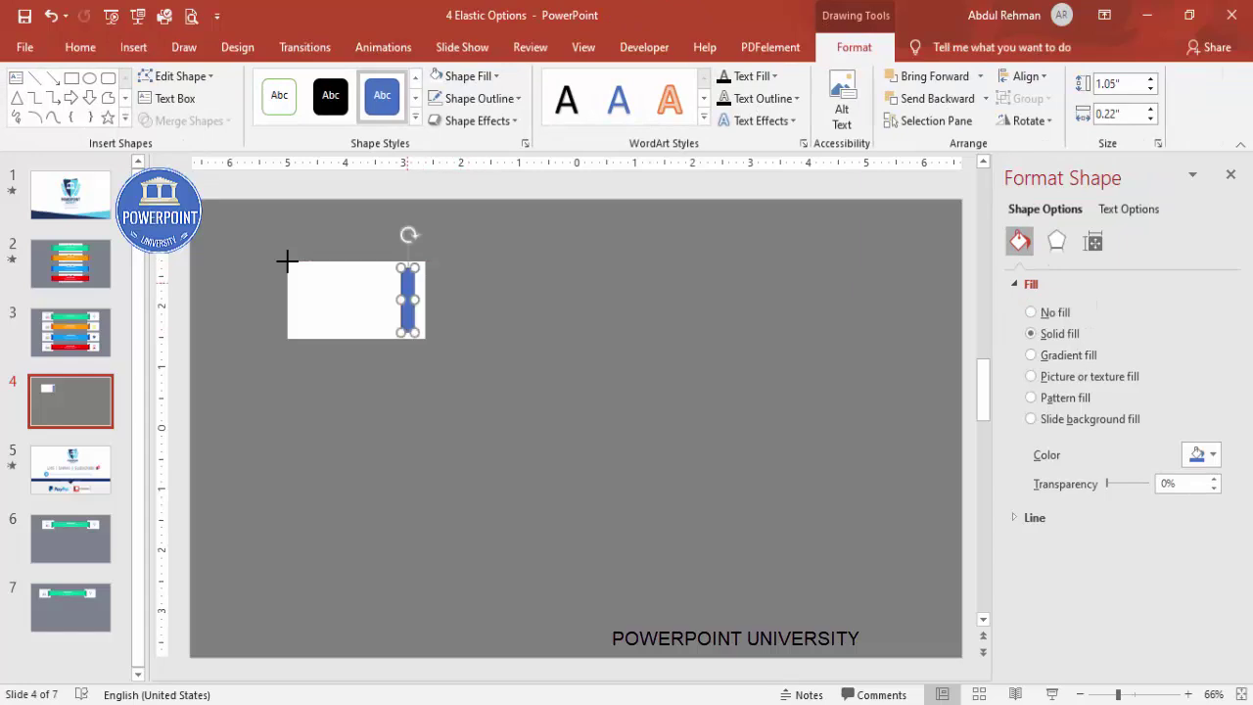
Align the narrow blue rectangle and the white rectangle to each other's vertical middle
left_click(287, 260, "shift")
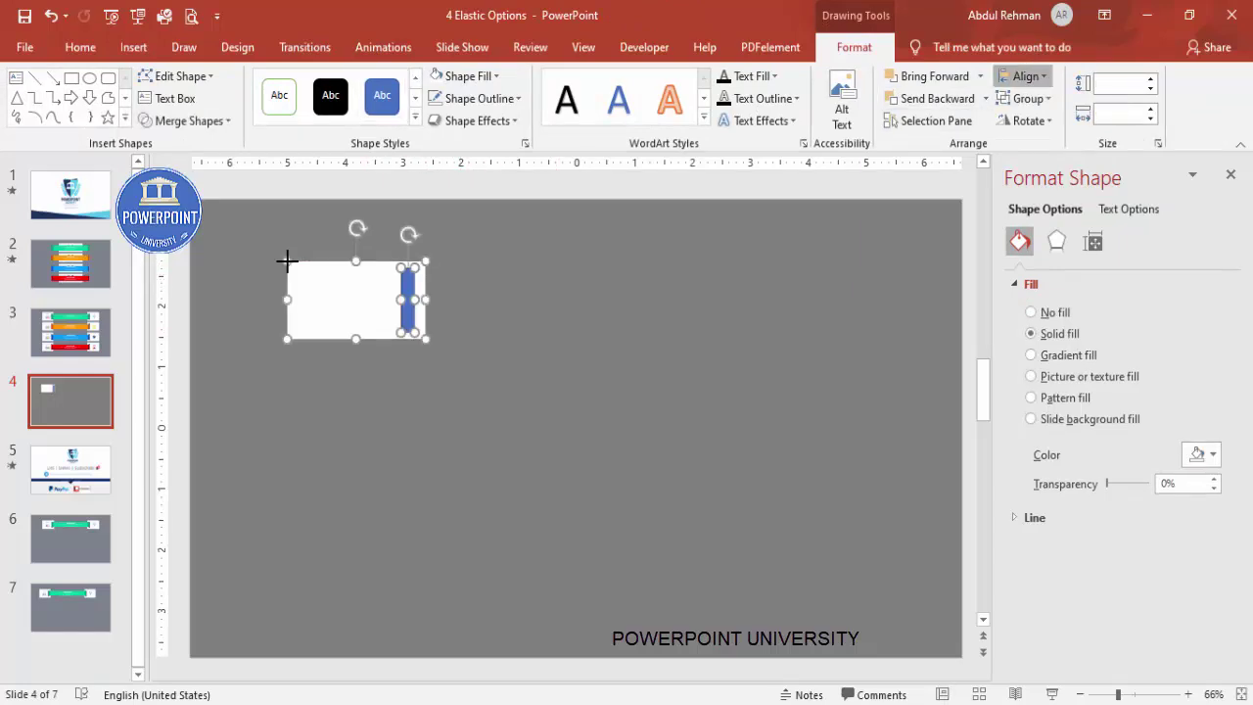
left_click(1024, 76)
left_click(1055, 195)
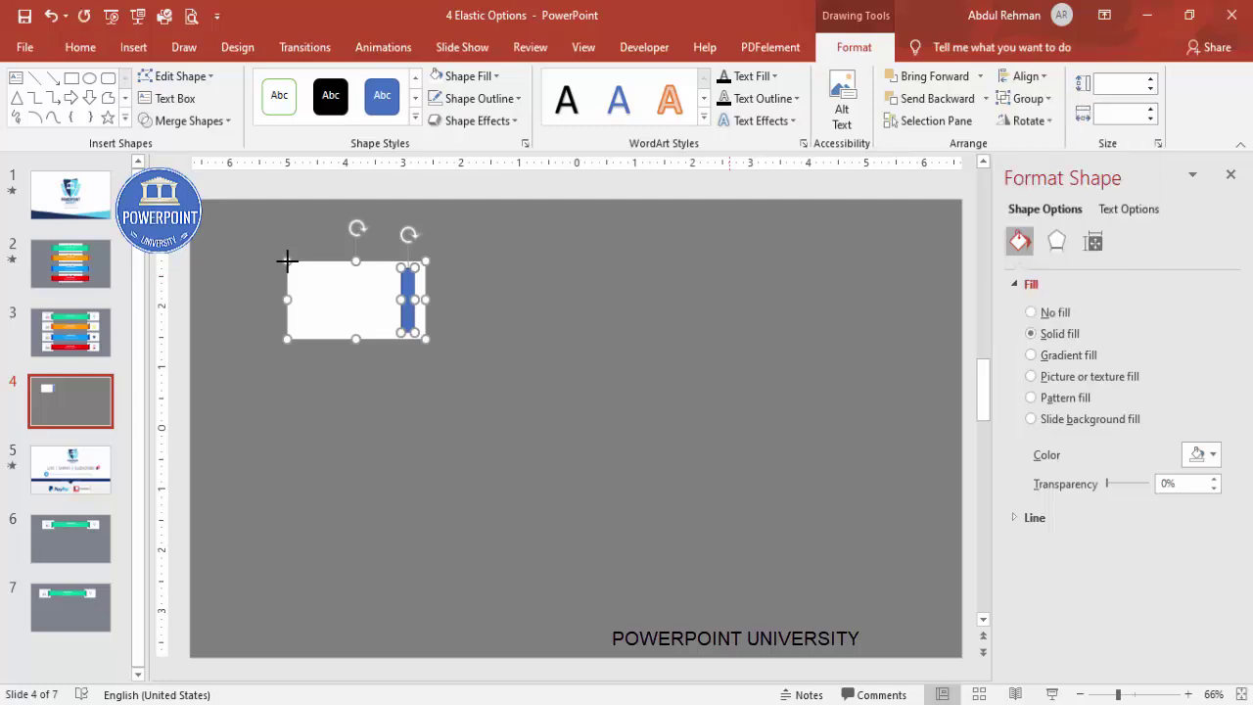
key("Escape")
Subtract the narrow blue rectangle from the white rectangle to cut a vertical slot
left_click(286, 261)
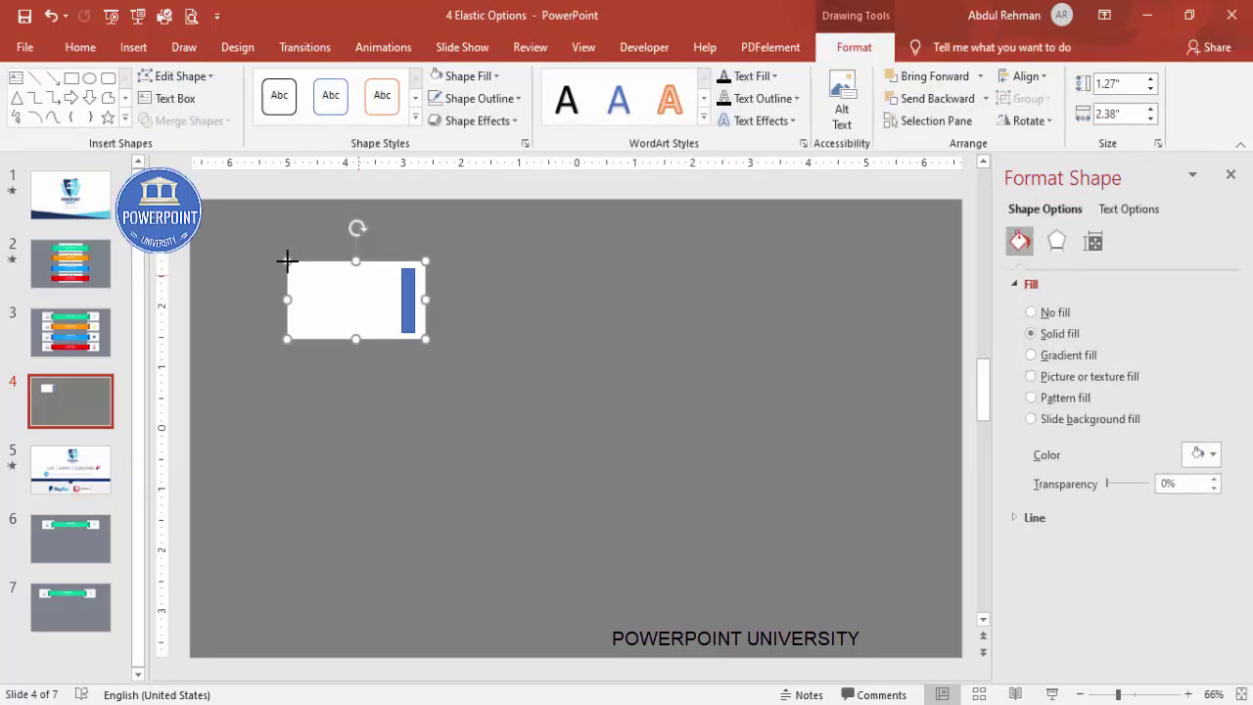
left_click(407, 300, "shift")
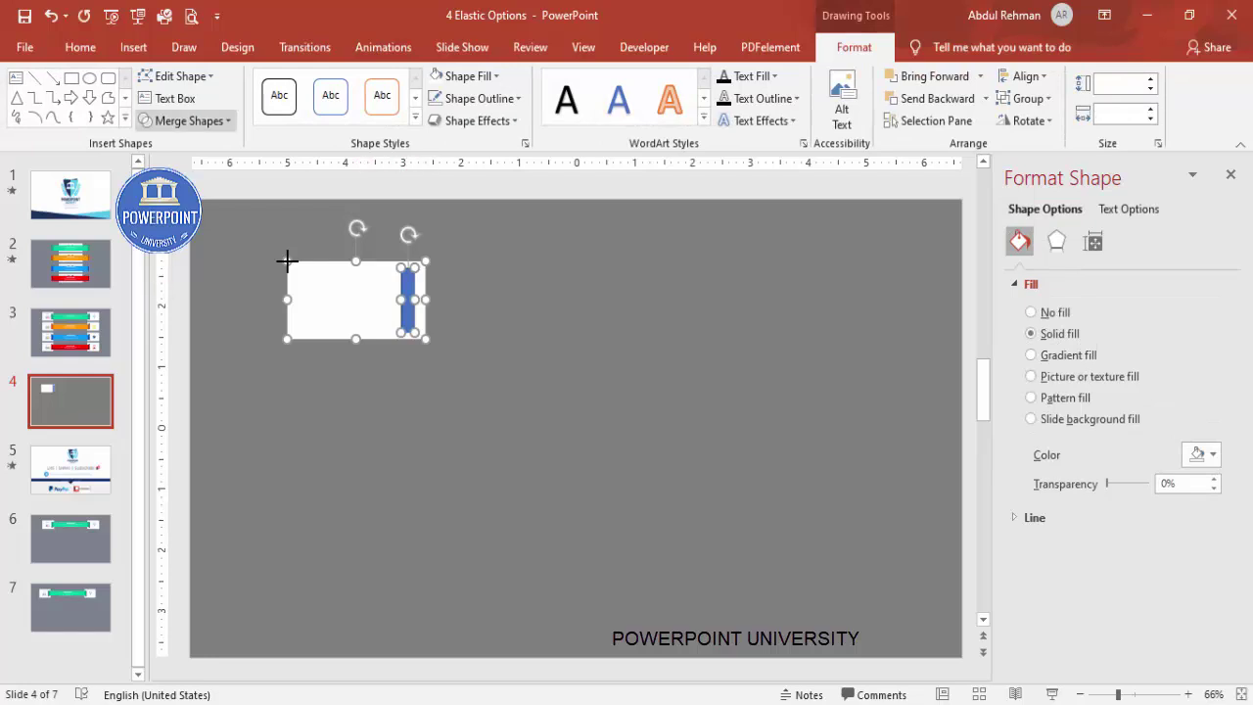
left_click(185, 121)
key("s")
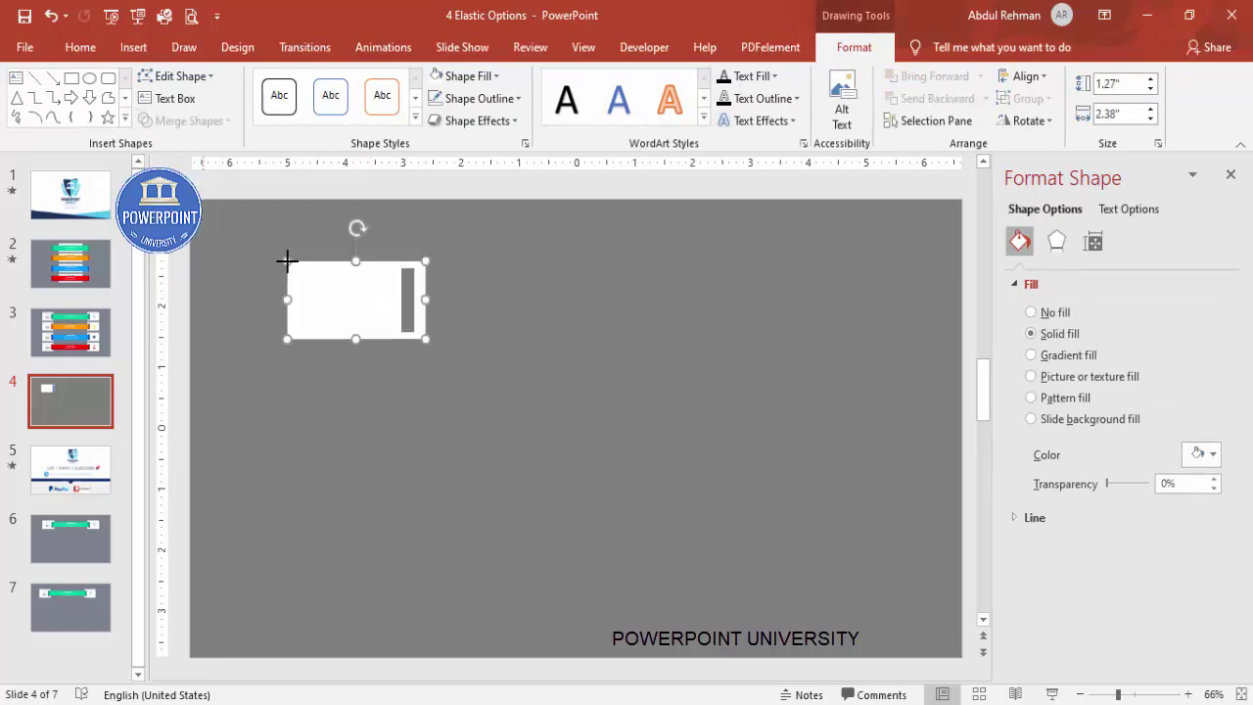
Place a duplicate of the slotted white shape on the right side of the slide and flip it horizontally
left_click_drag(336, 284, 740, 284)
key("ctrl+d")
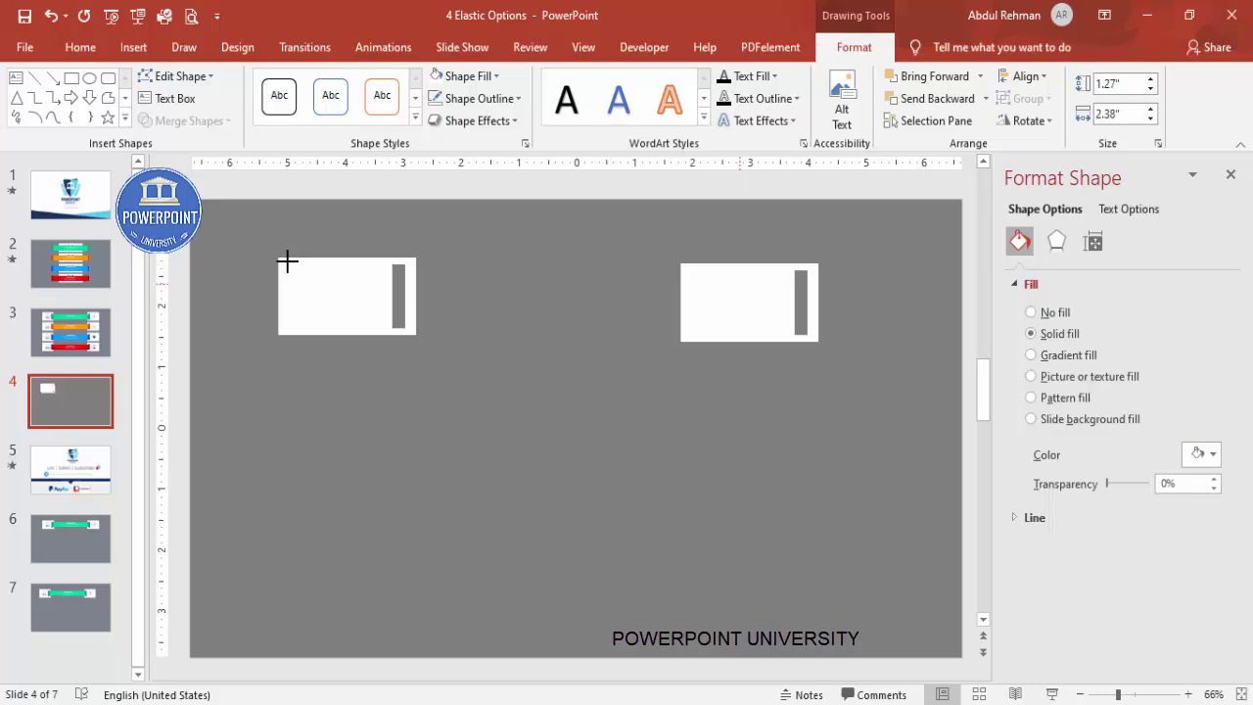
left_click(1025, 120)
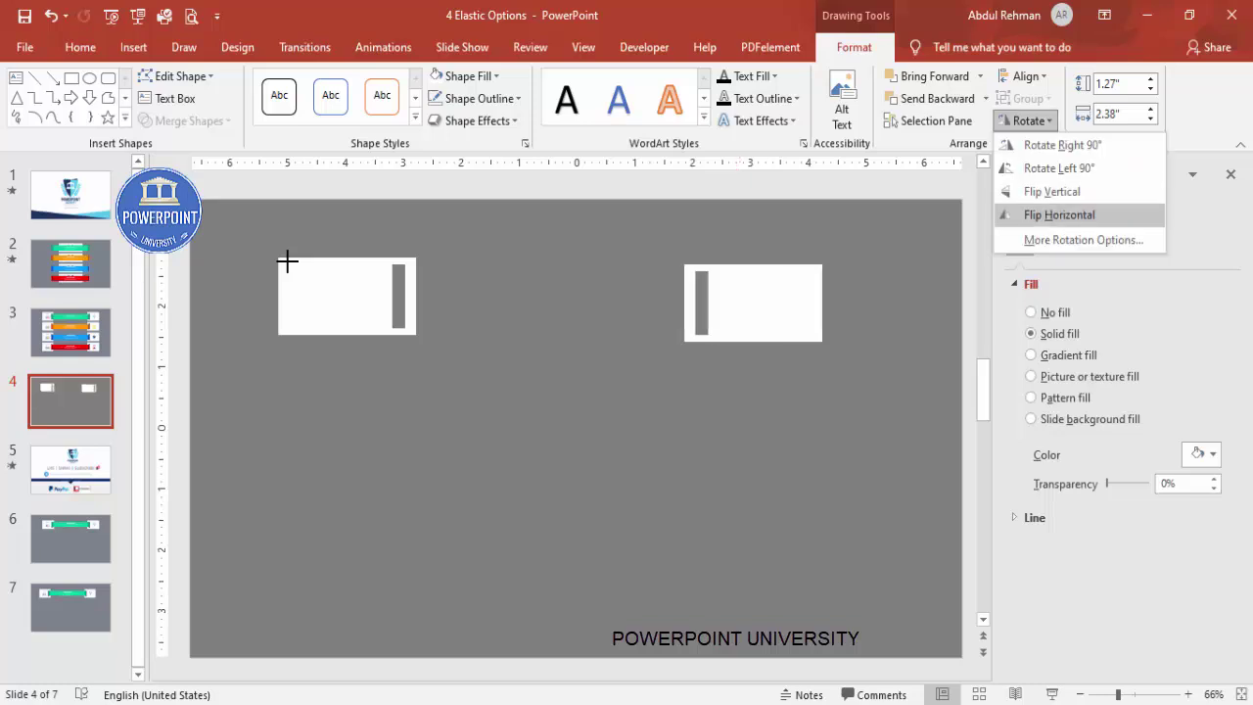
key("Return")
key("Escape")
Select both slotted white shapes and align their top edges
left_click(286, 260)
key("ctrl+a")
key("alt+j")
key("d")
key("a")
key("a")
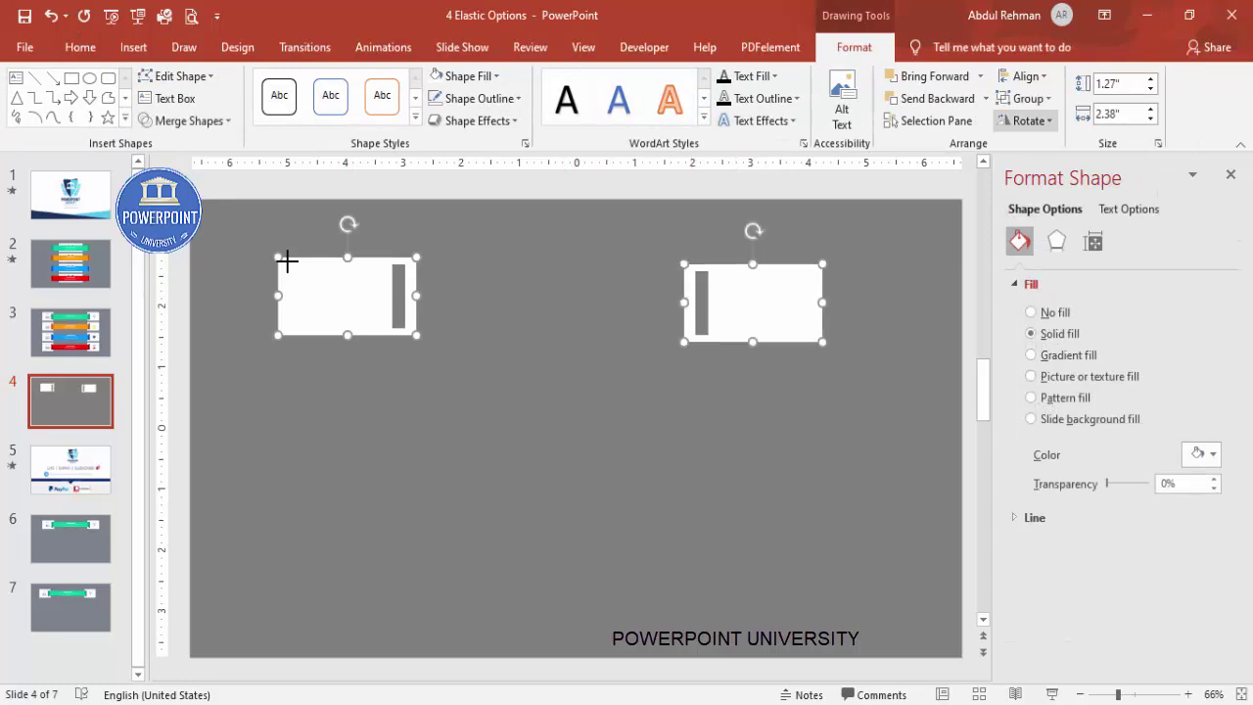
key("Down")
key("Down")
key("Down")
key("Return")
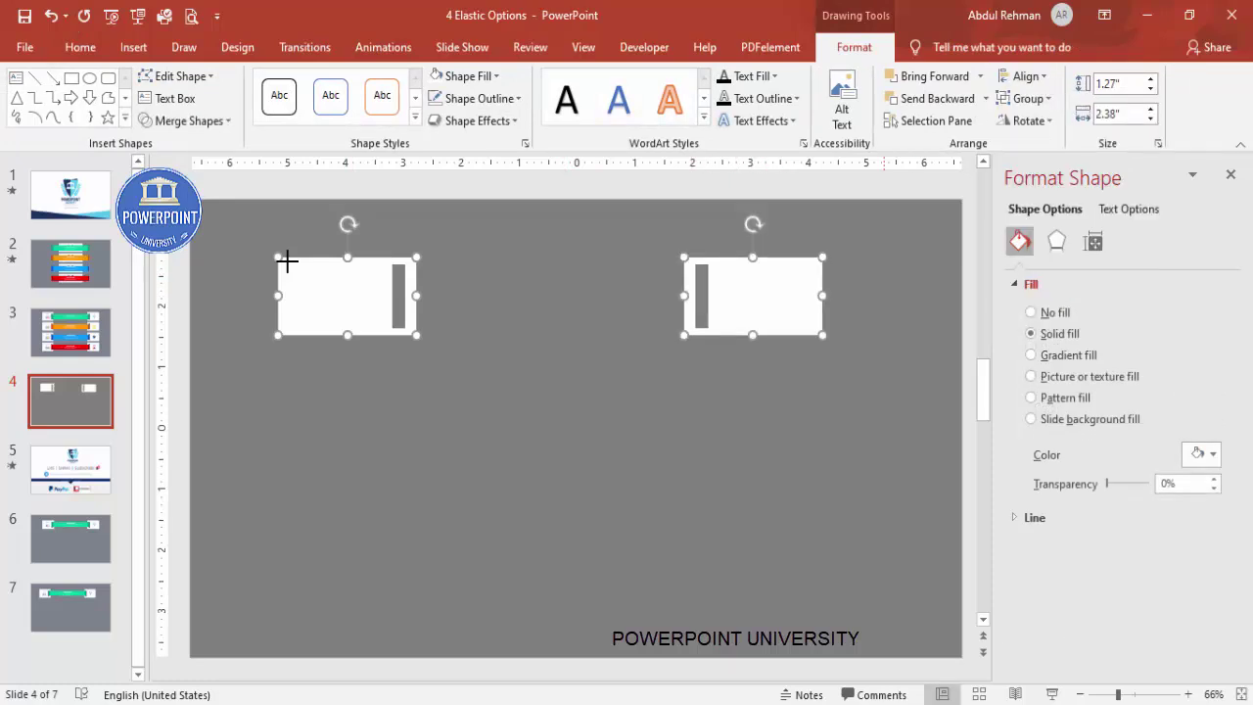
key("Escape")
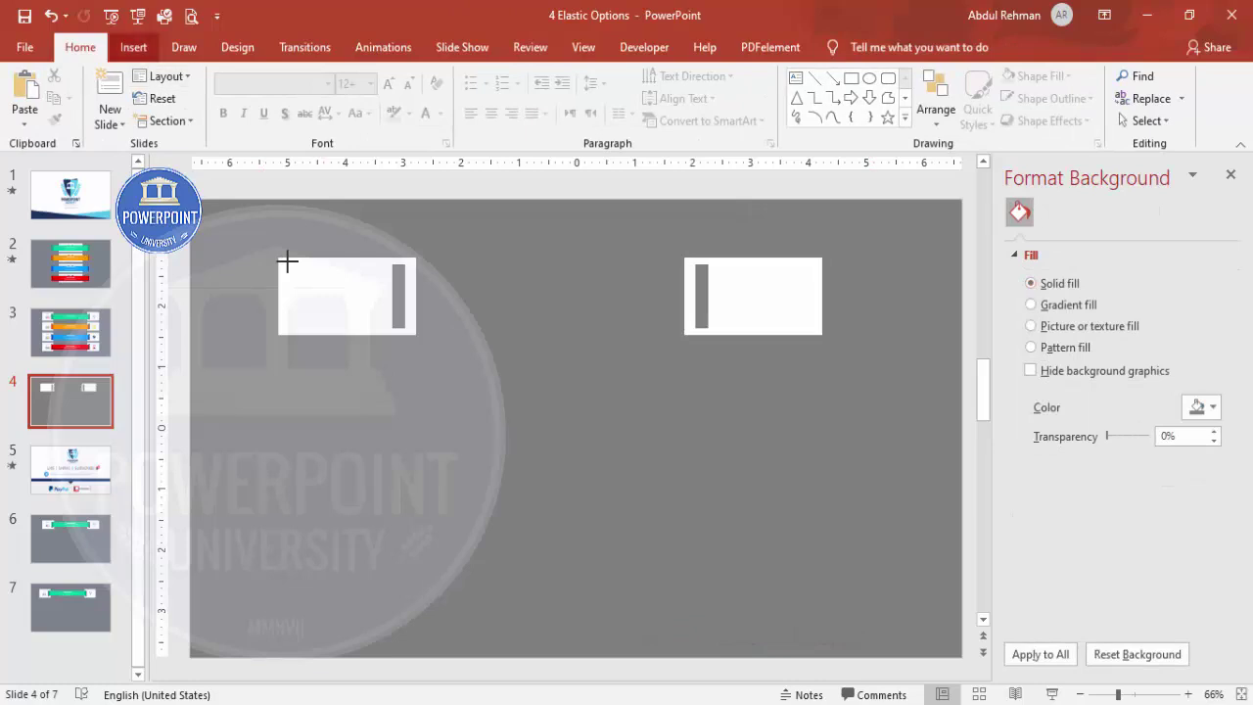
Draw a rectangle about 5.27" wide and 0.84" high spanning from one slot to the other, and remove its outline
left_click(133, 47)
left_click(291, 98)
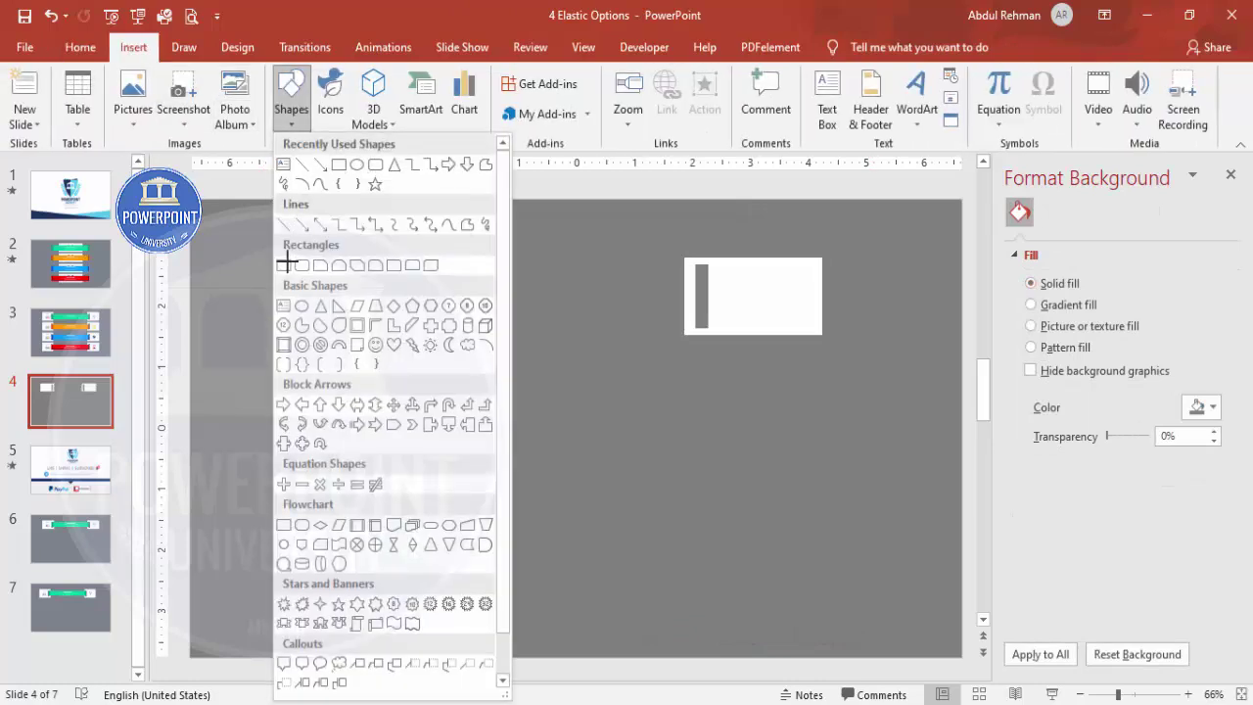
left_click(286, 261)
mouse_move(397, 271)
left_mouse_down()
mouse_move(454, 295)
mouse_move(703, 323)
left_mouse_up()
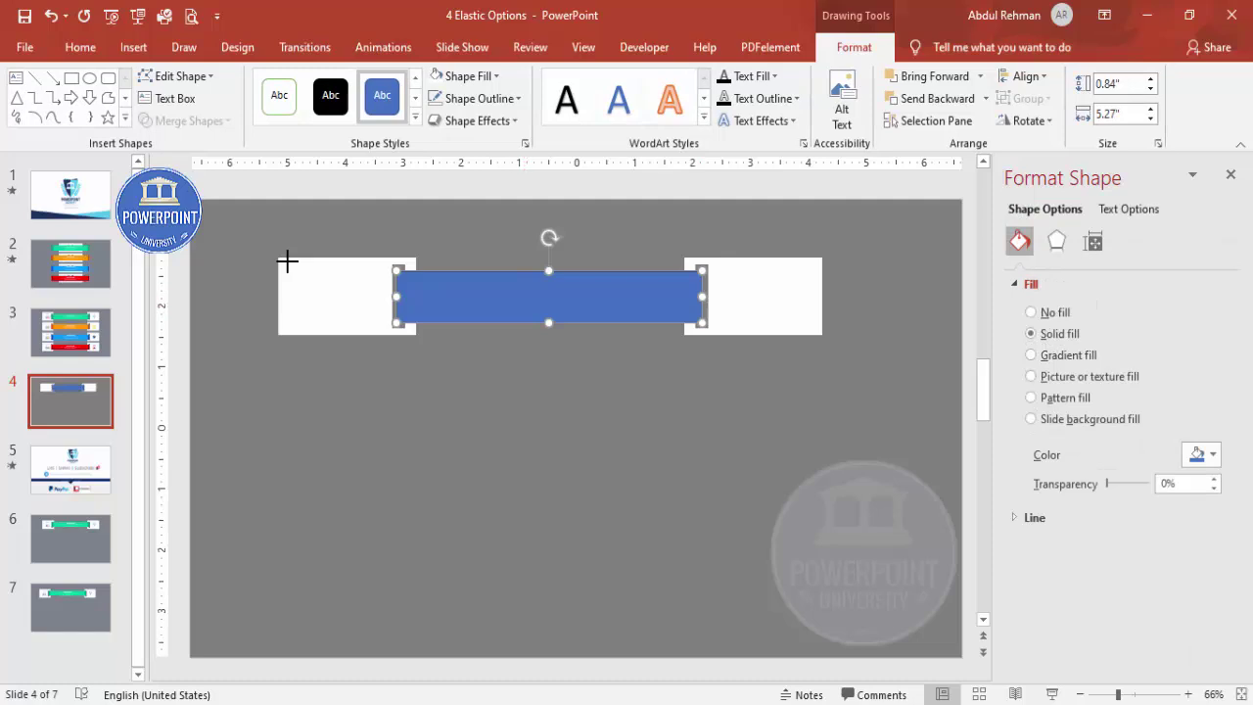
left_click(480, 98)
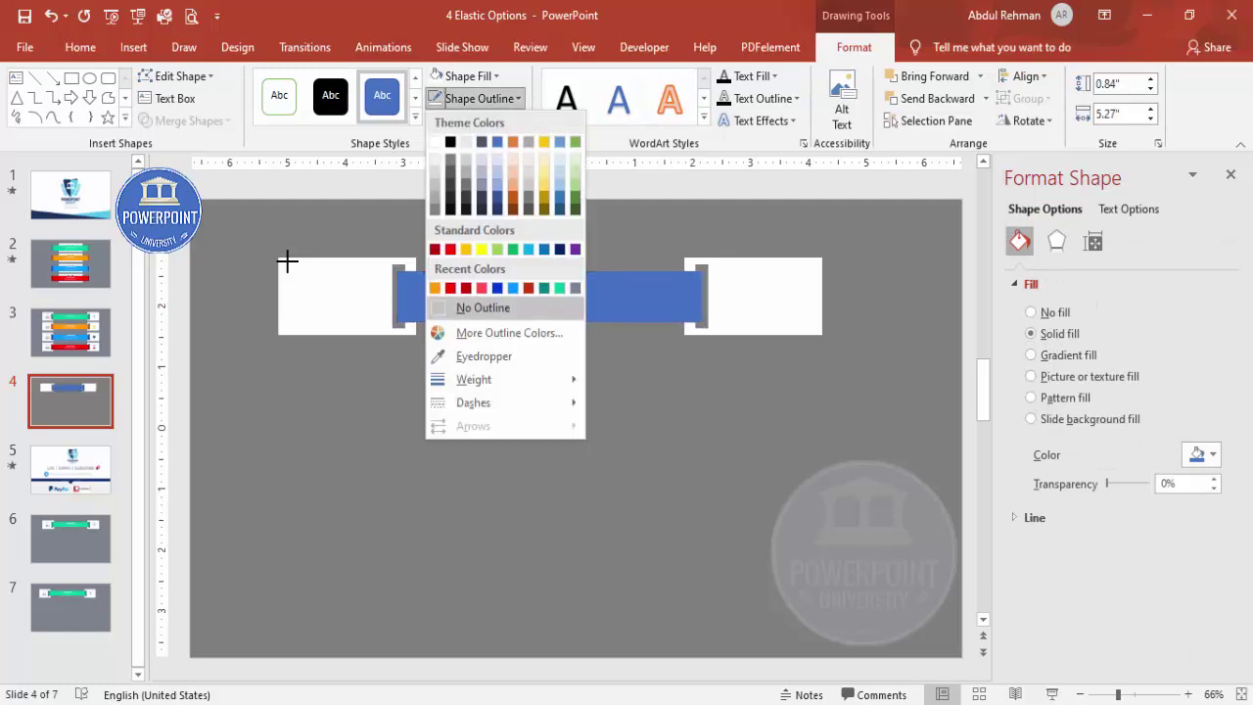
left_click(543, 308)
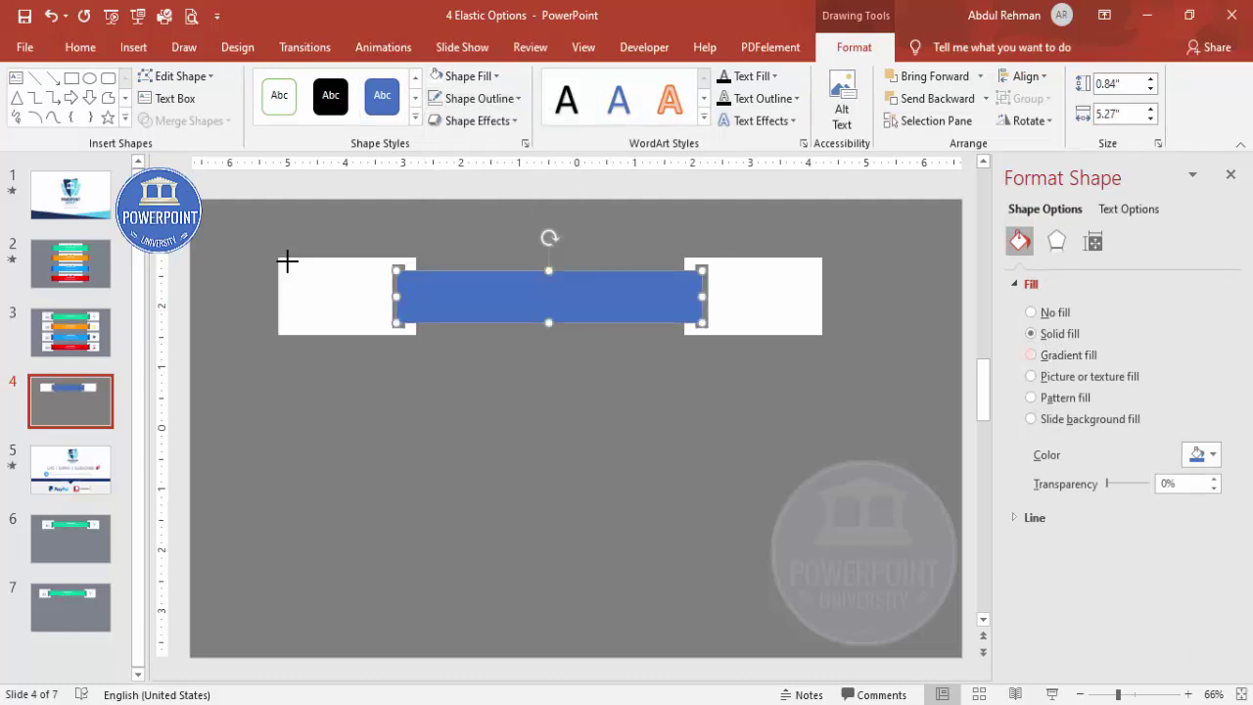
Give the middle bar a linear gradient fill running right at 0°, yellow with orange ends, with the left yellow stop at 7%
left_click(1030, 355)
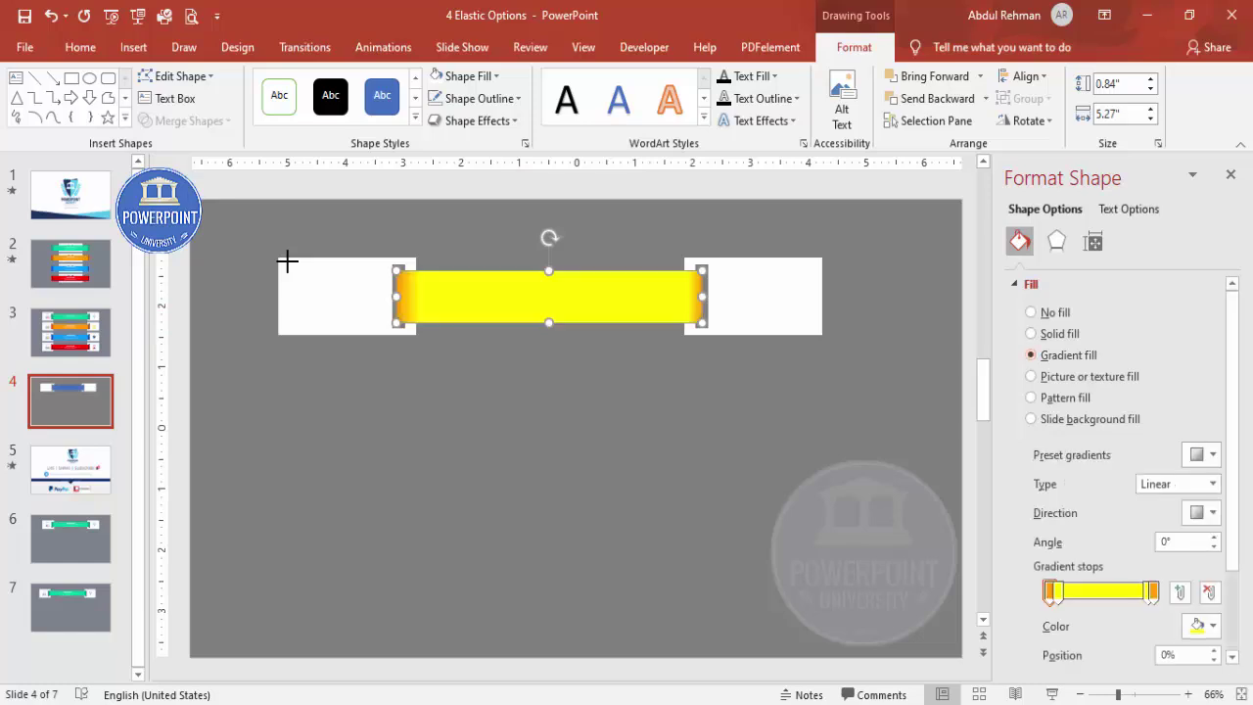
left_click_drag(1057, 592, 1072, 591)
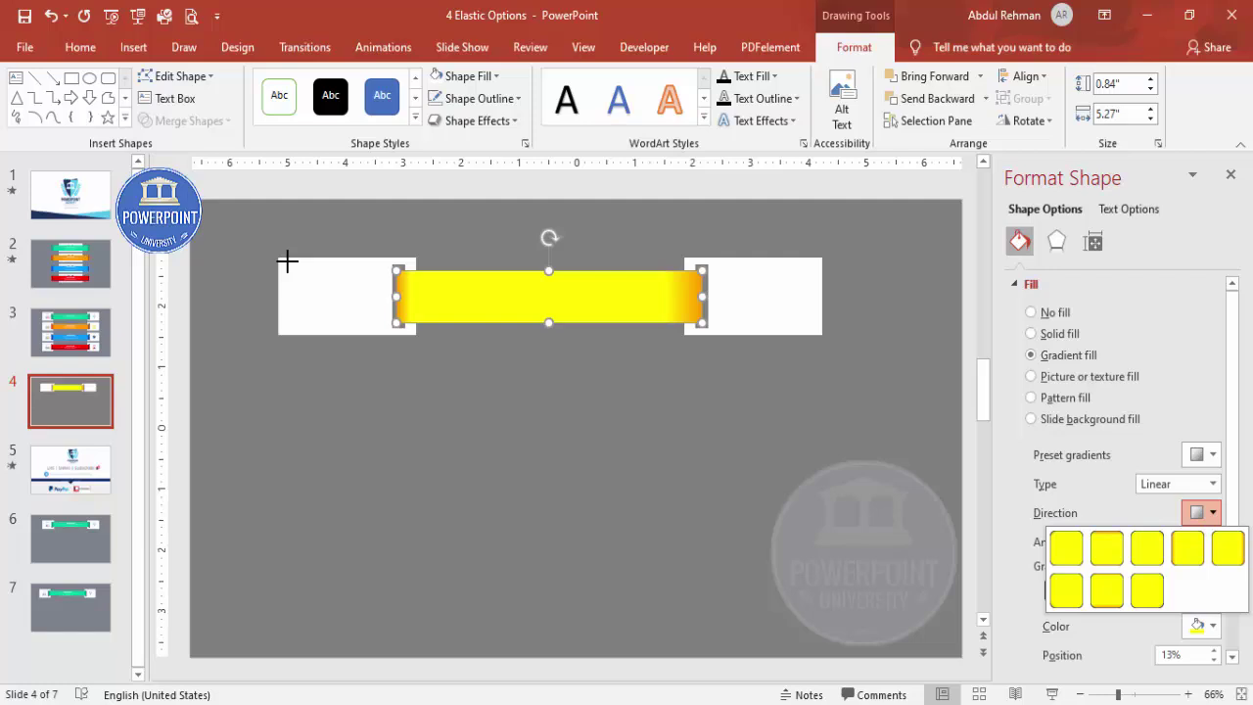
left_click(1187, 548)
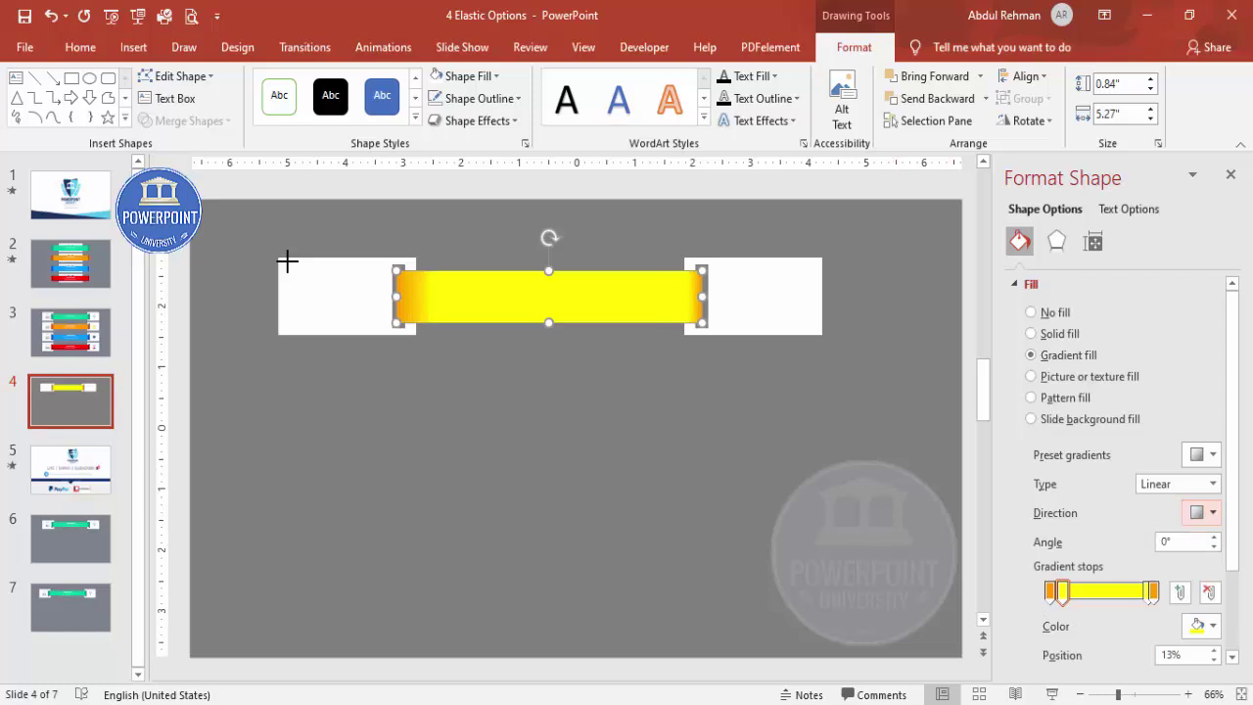
left_click_drag(1063, 591, 1056, 592)
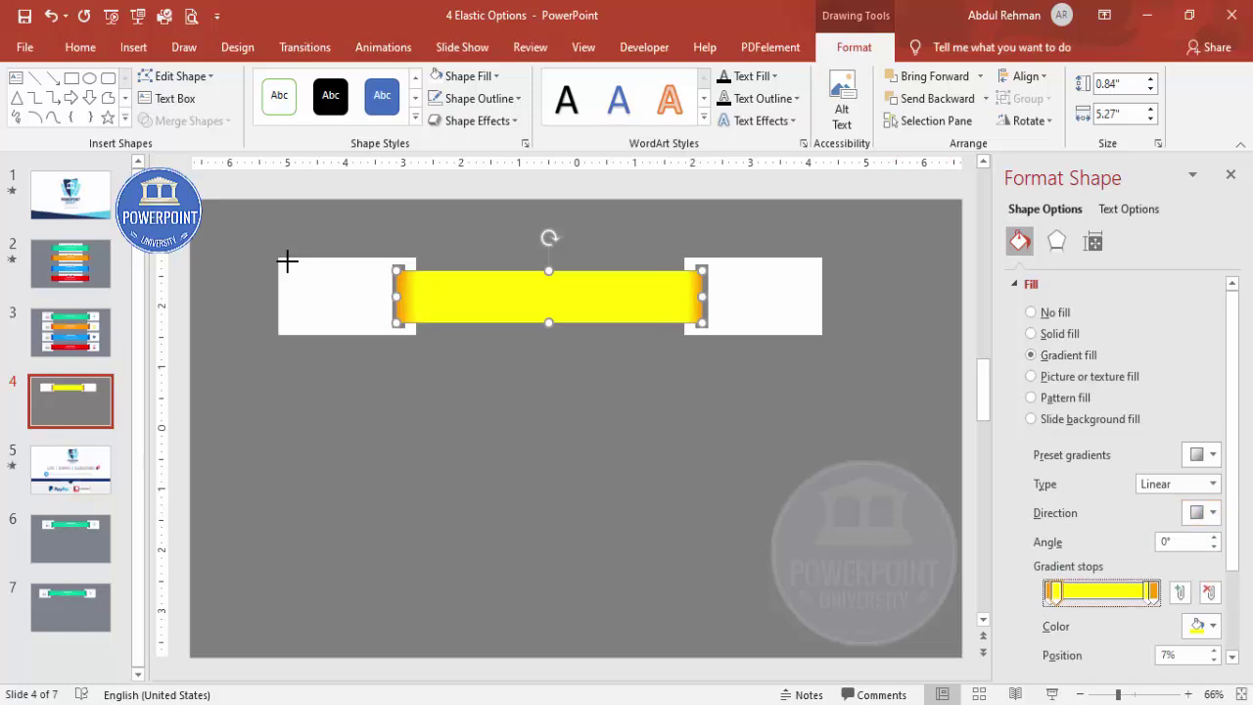
left_click(287, 261)
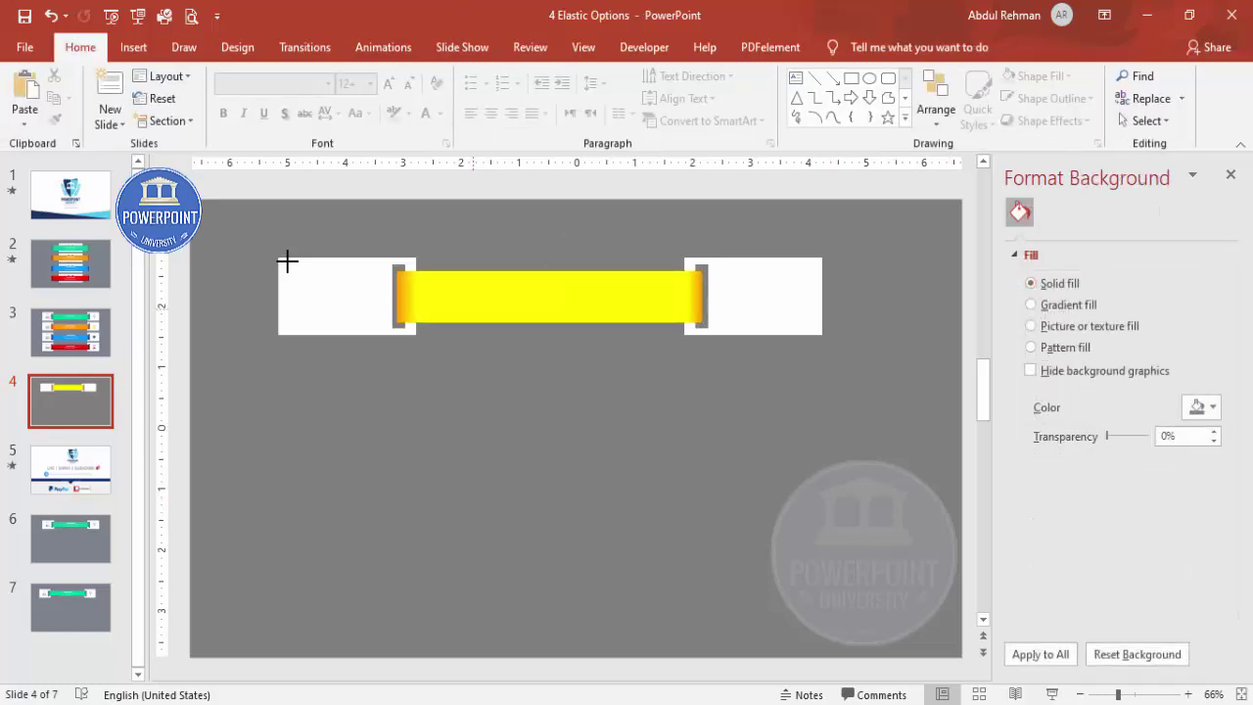
Add a text box reading "01" on the left white panel and center its text
left_click(133, 46)
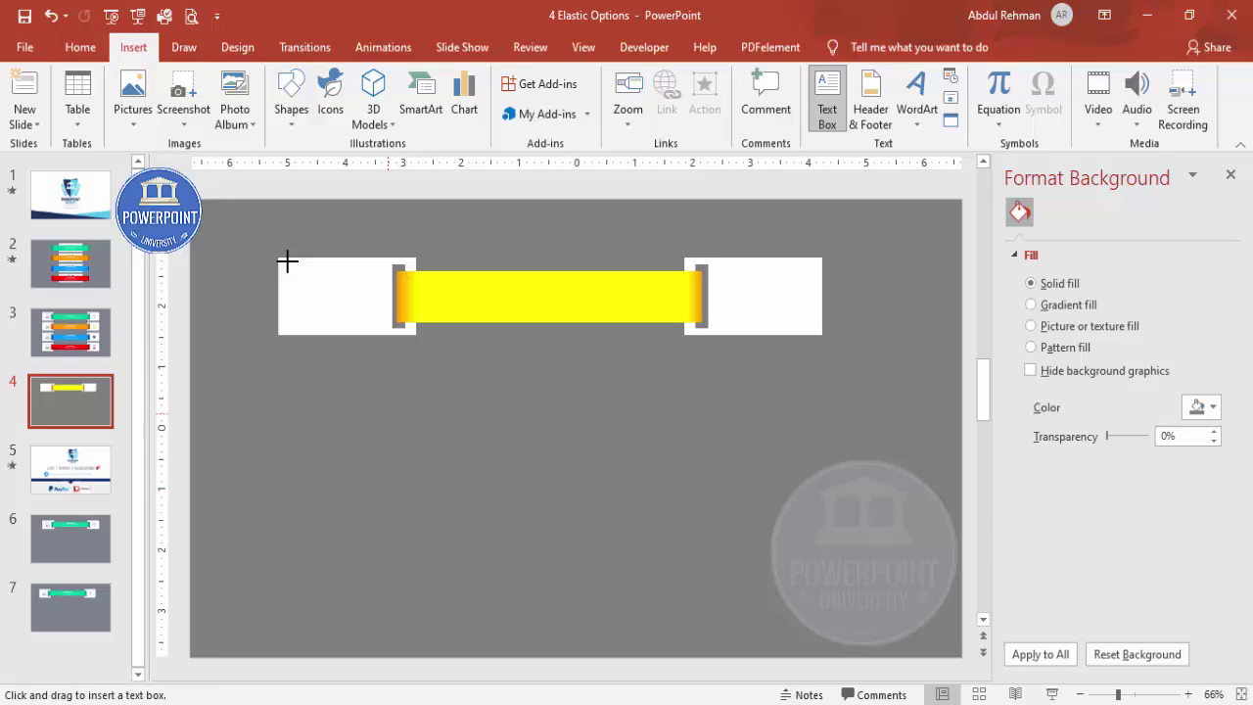
left_click_drag(309, 280, 370, 316)
type("01")
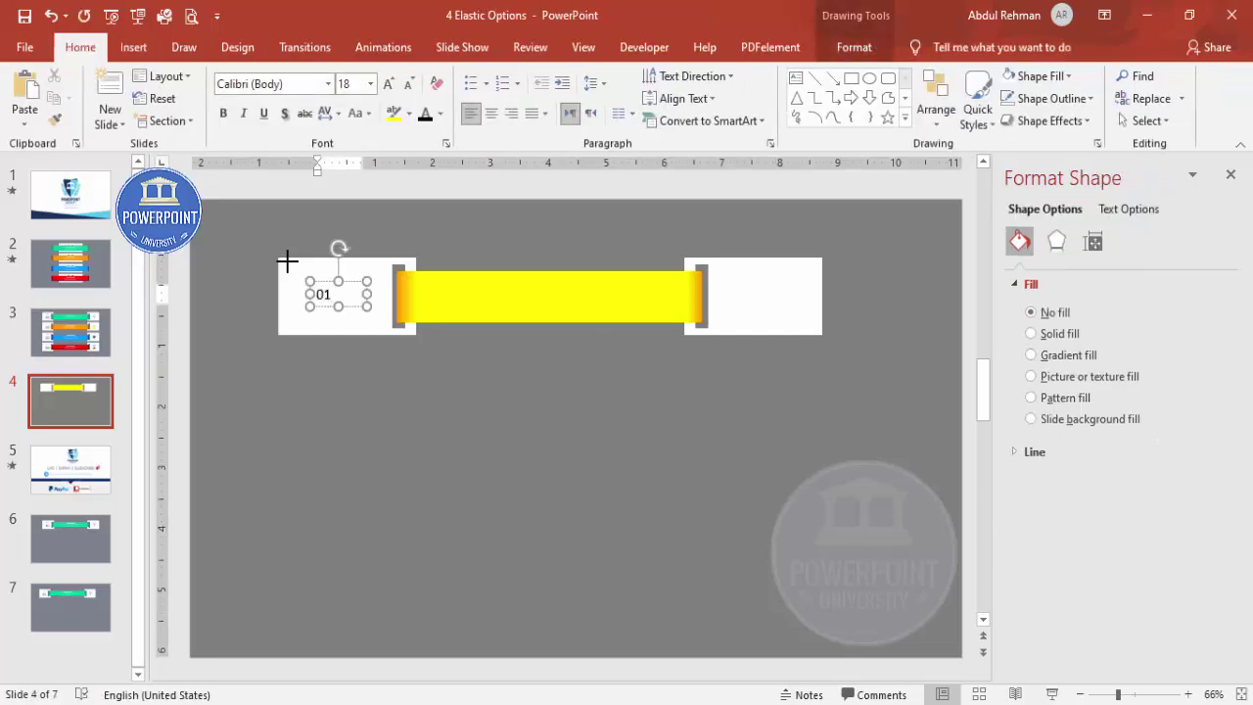
key("Escape")
key("ctrl+e")
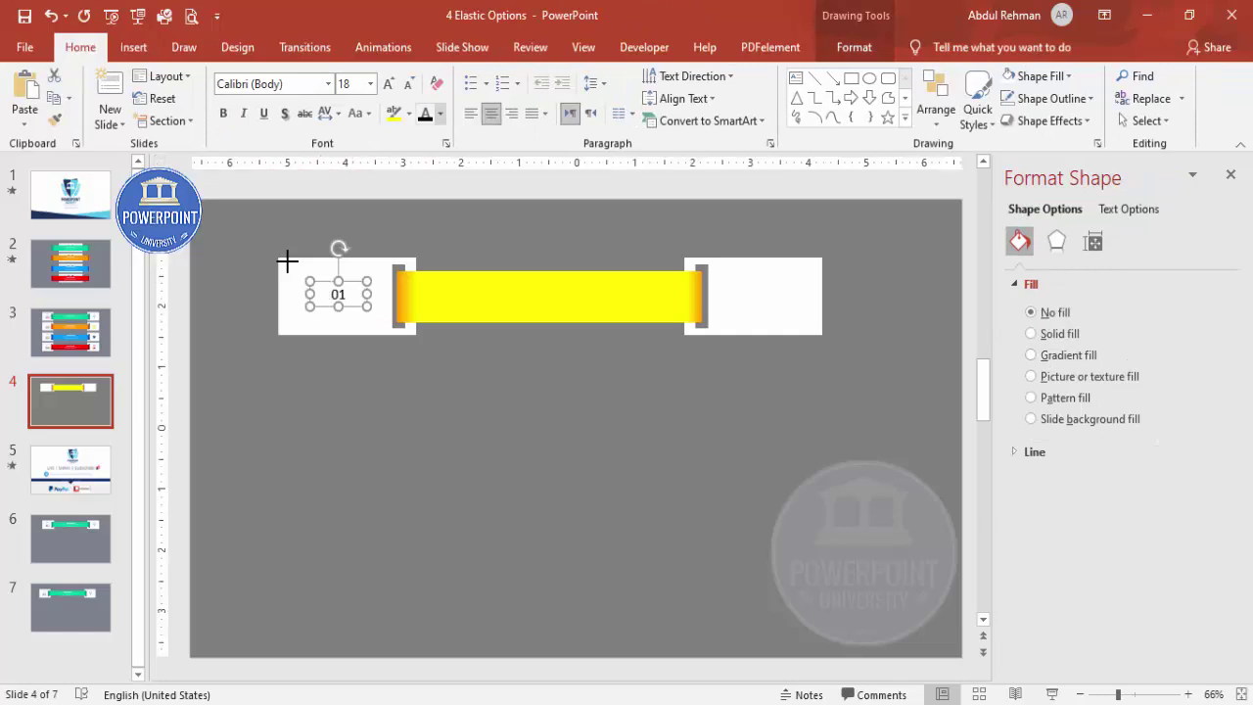
Set the "01" text to 44 pt bold and move it up to the vertical middle of the left panel
key("ctrl+shift+period")
key("ctrl+shift+period")
key("ctrl+shift+period")
key("ctrl+shift+period")
key("ctrl+shift+period")
key("ctrl+shift+period")
key("ctrl+shift+period")
key("ctrl+b")
key("Up")
key("Up")
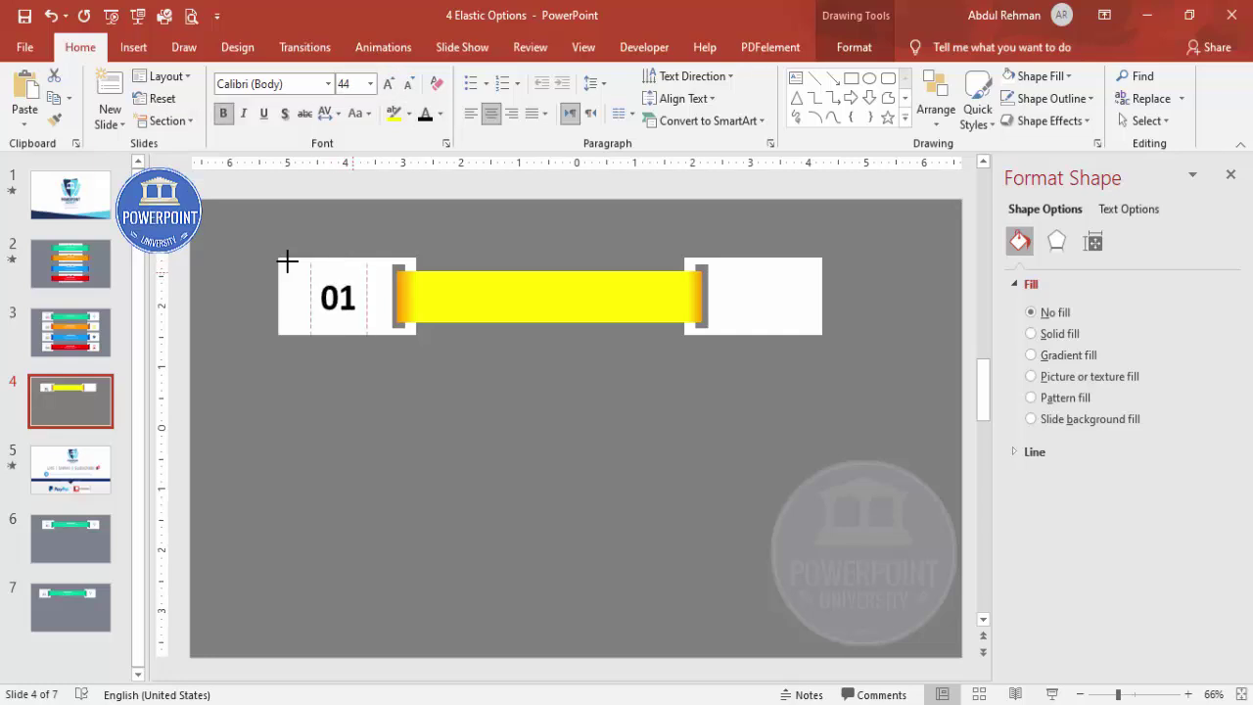
Change the "01" text color to dark grey, a lighter shade of the theme black
left_click(440, 113)
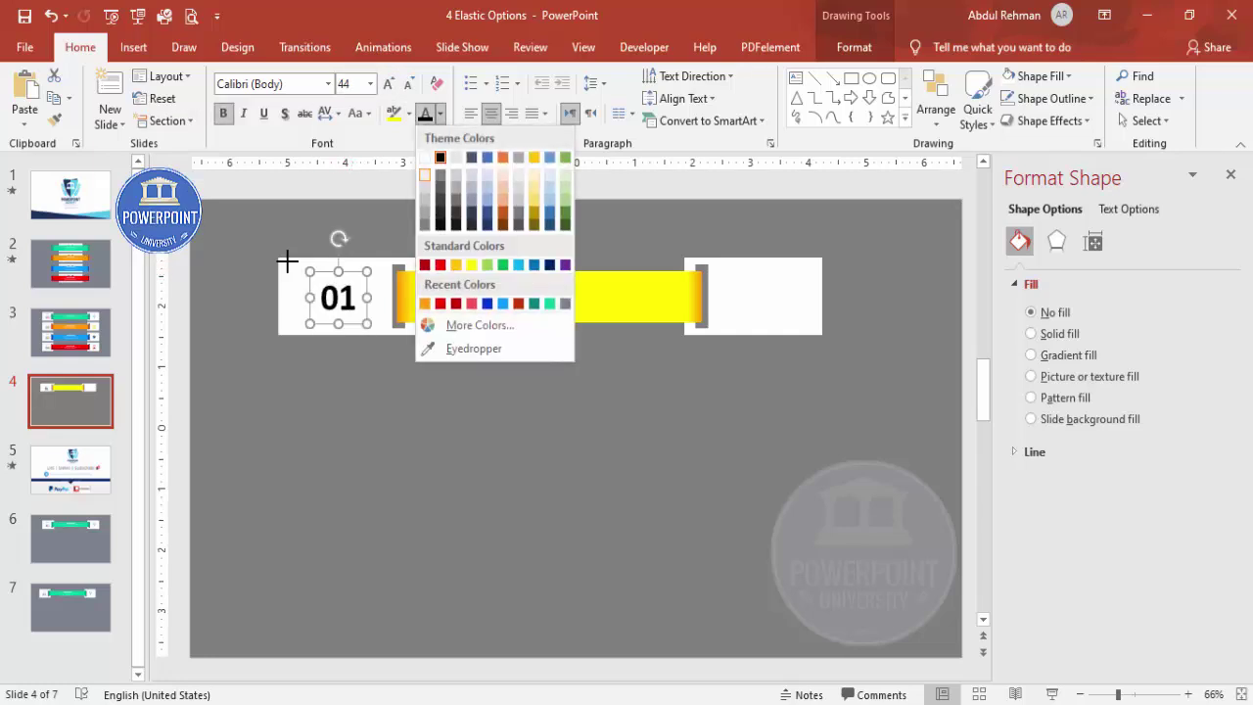
key("Down")
key("Down")
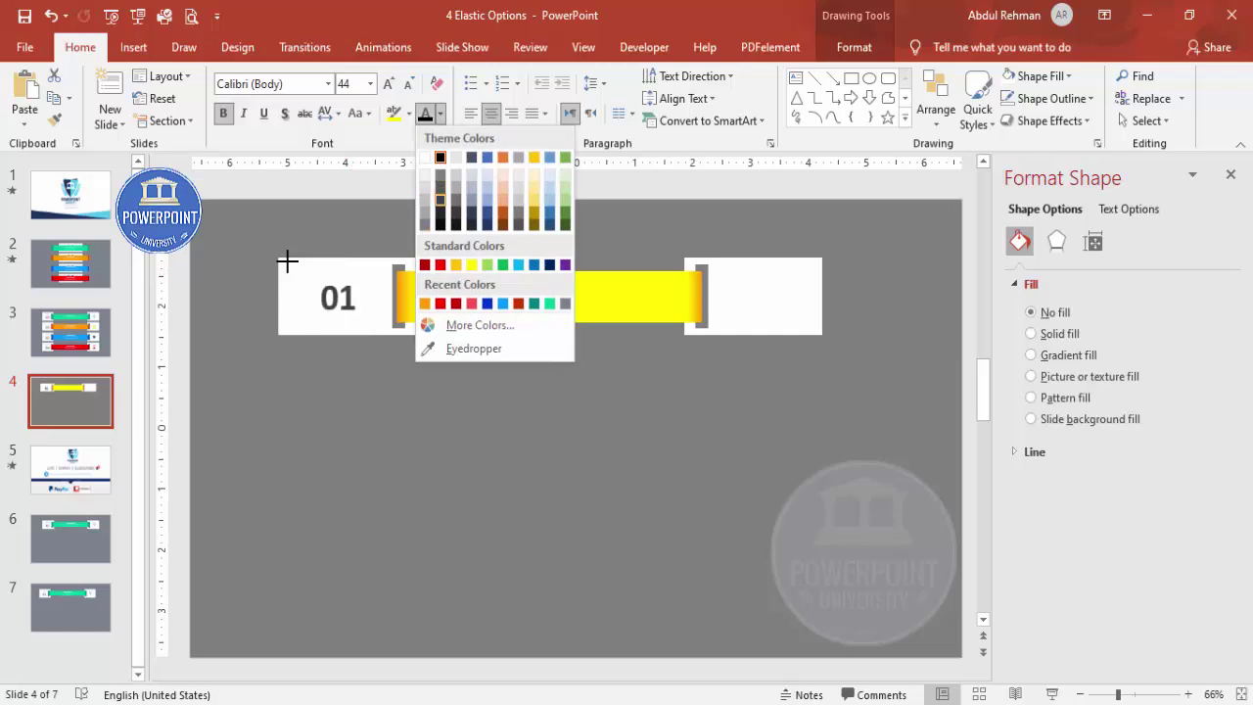
key("Return")
key("Escape")
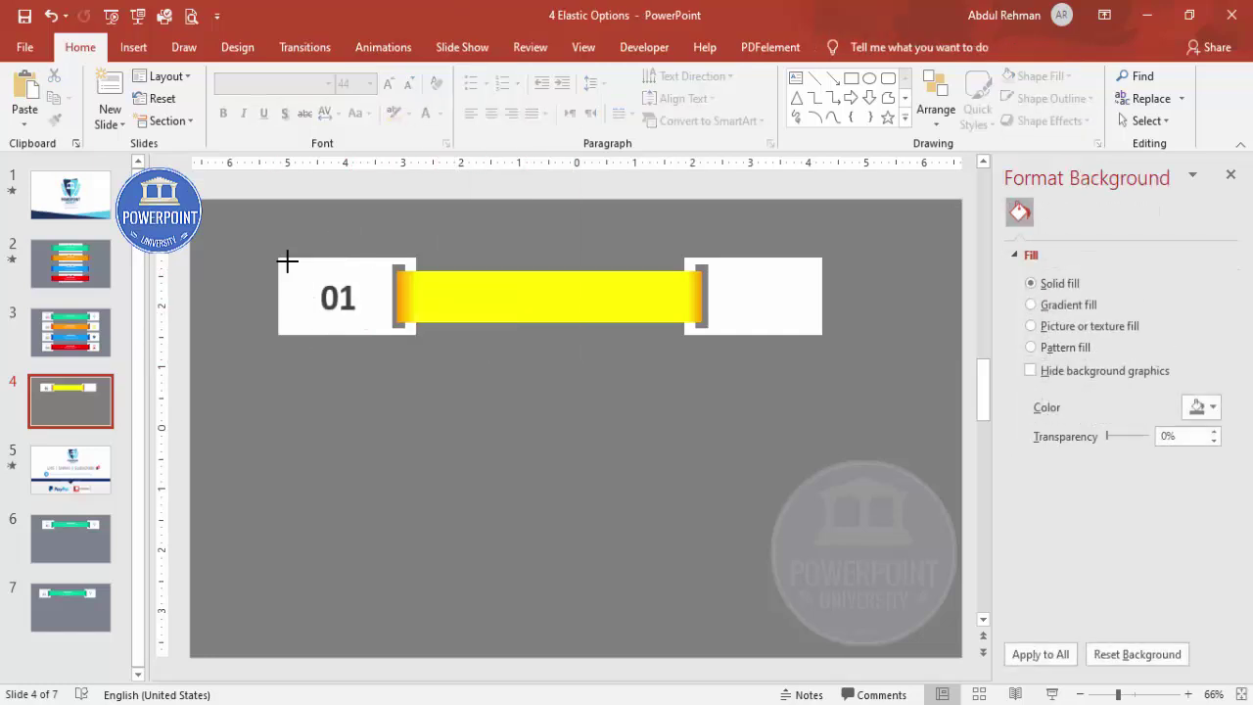
Add a text box reading "YOUR TITLE HERE" on the upper part of the yellow bar and center its text
key("alt+n")
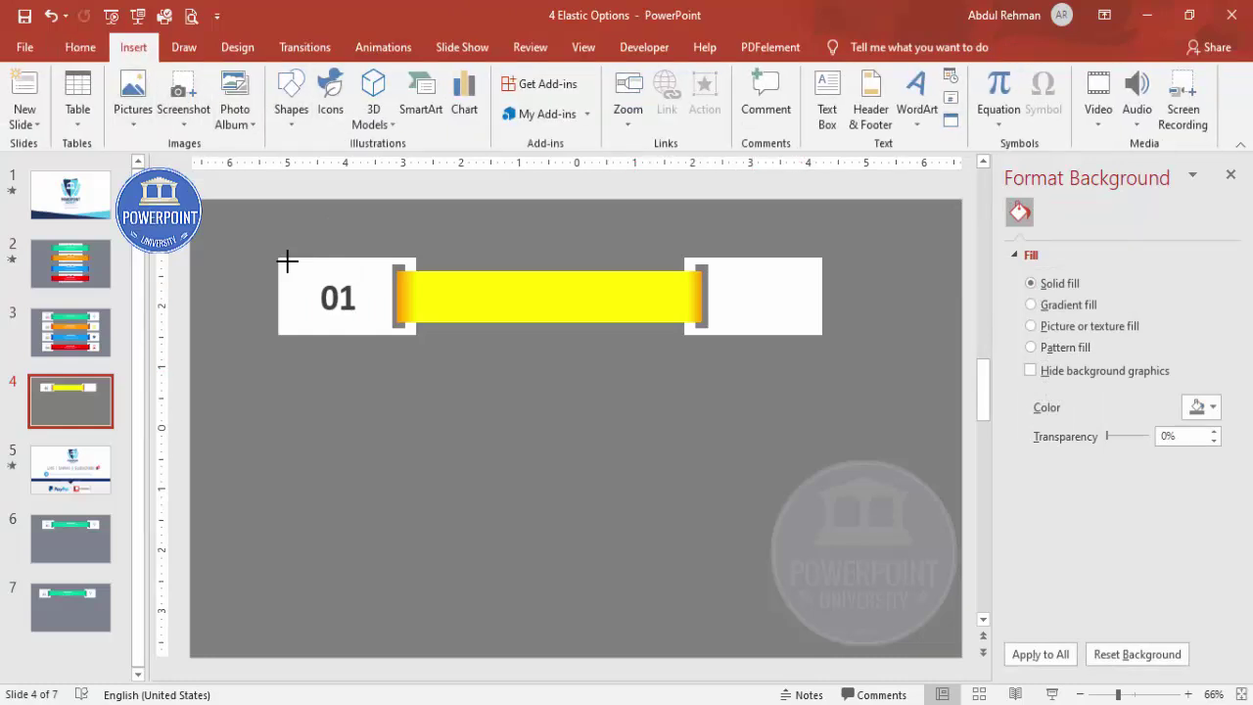
left_click_drag(458, 279, 634, 303)
type("YOUR TITLE HERE")
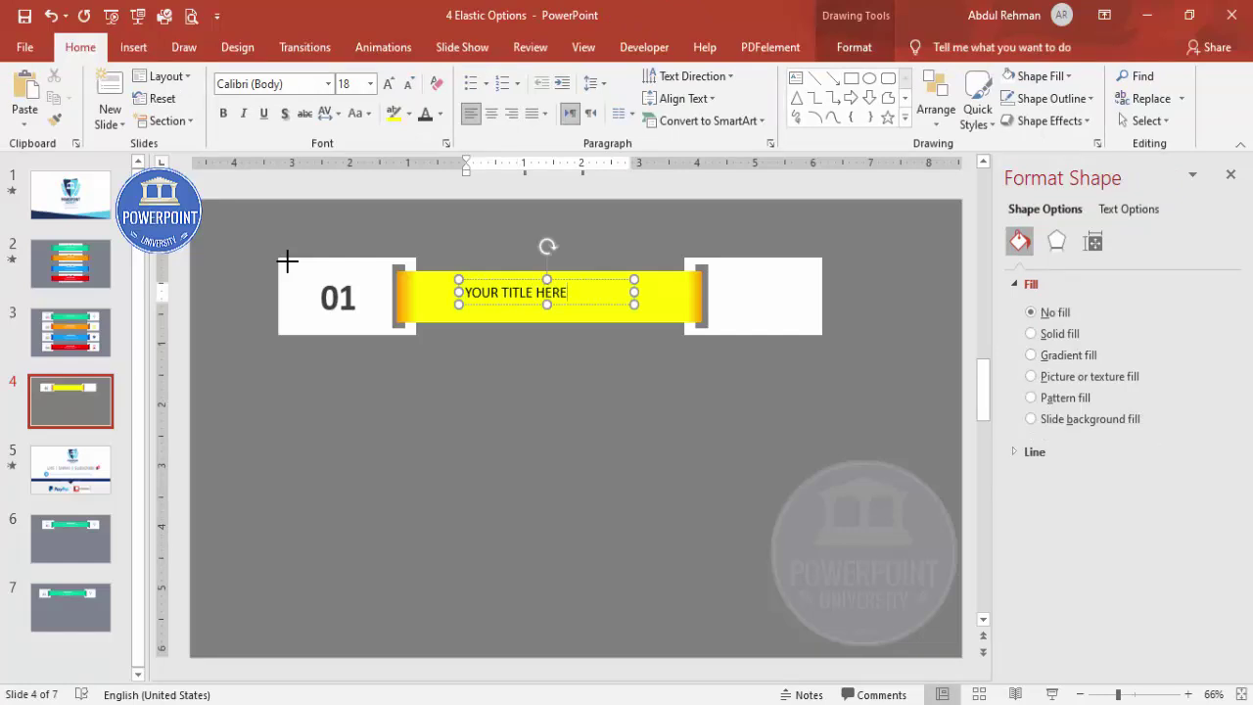
key("Escape")
key("ctrl+e")
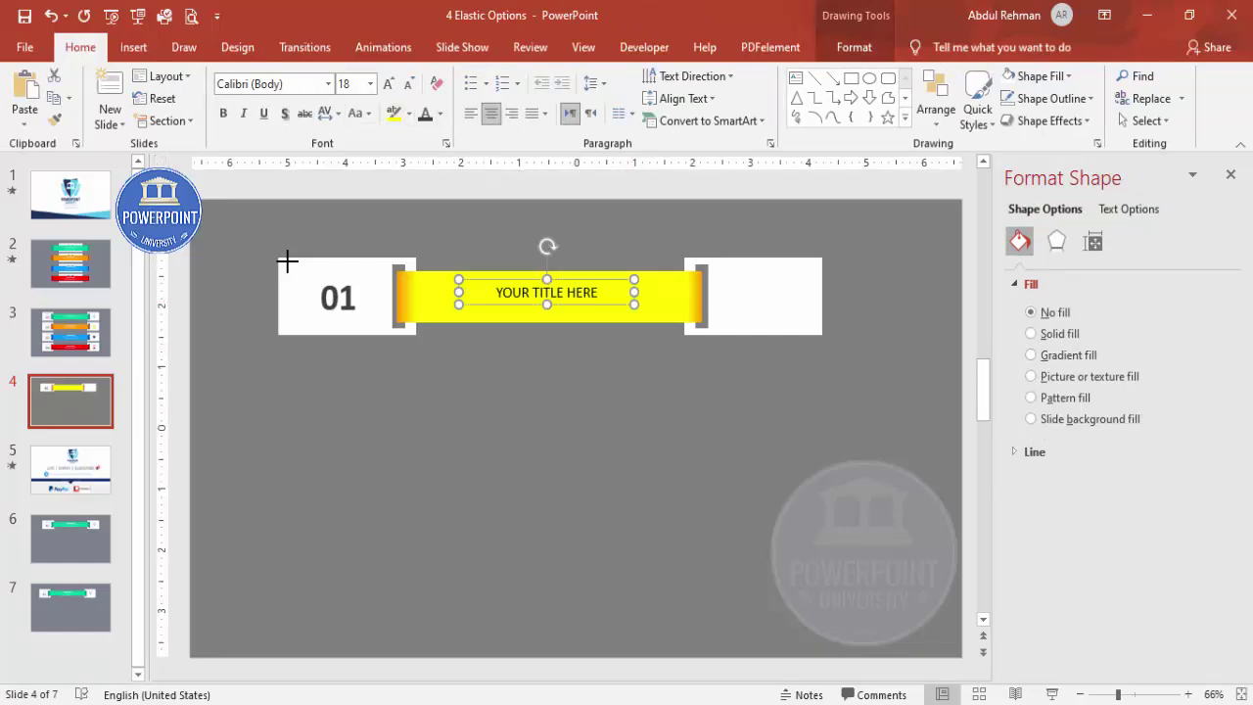
Make the "YOUR TITLE HERE" text bold at 14 pt and place it near the bar's upper edge
key("ctrl+b")
key("ctrl+shift+comma")
key("ctrl+shift+comma")
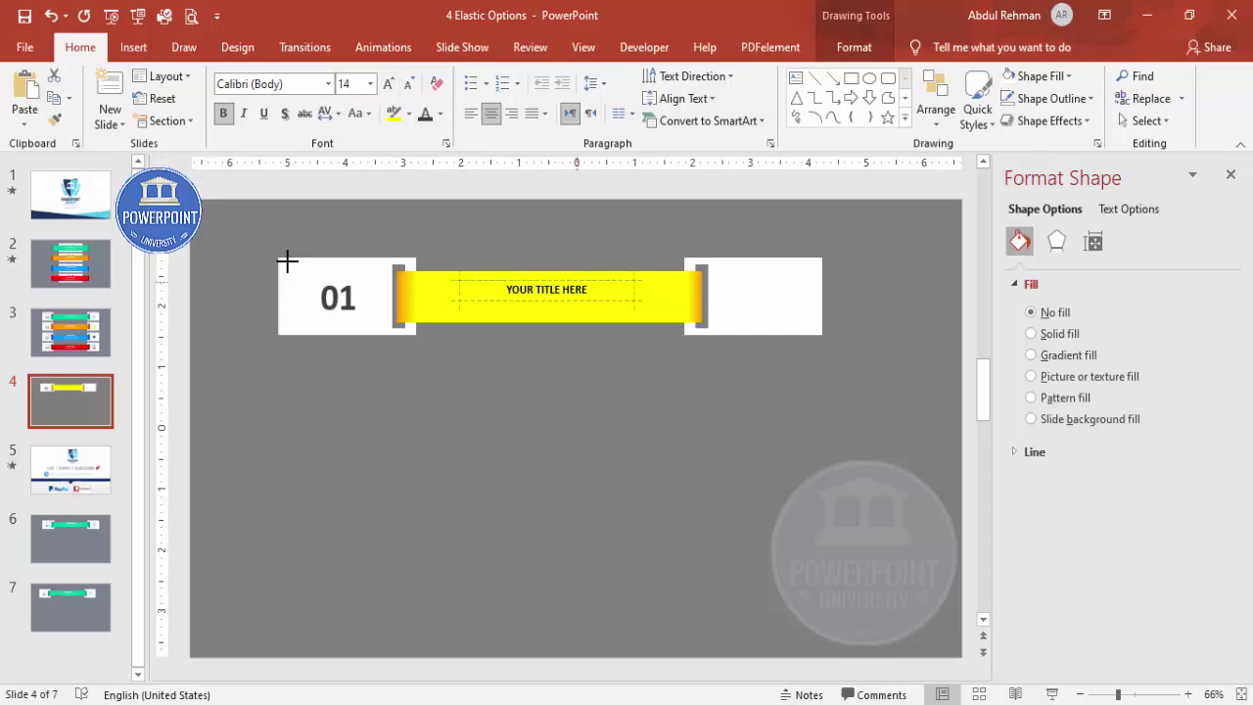
key("Escape")
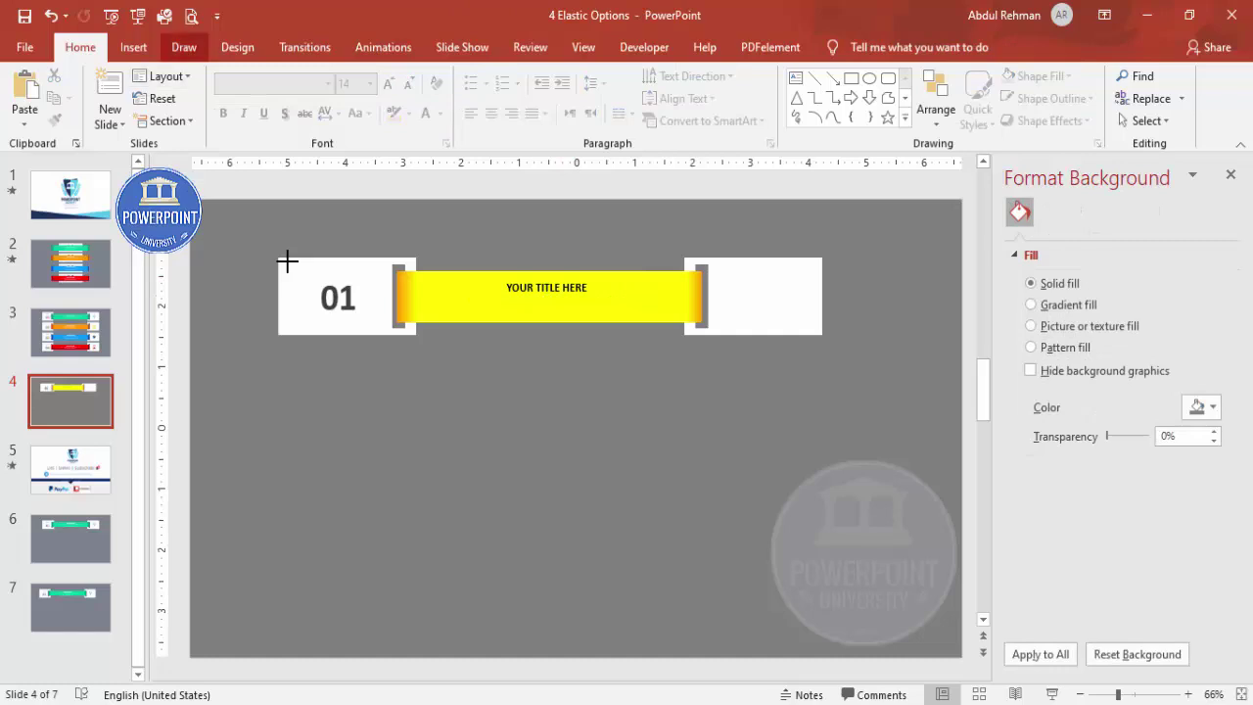
Add a text box reading "Add detail text here" below the title and center its text
key("alt+n")
key("x")
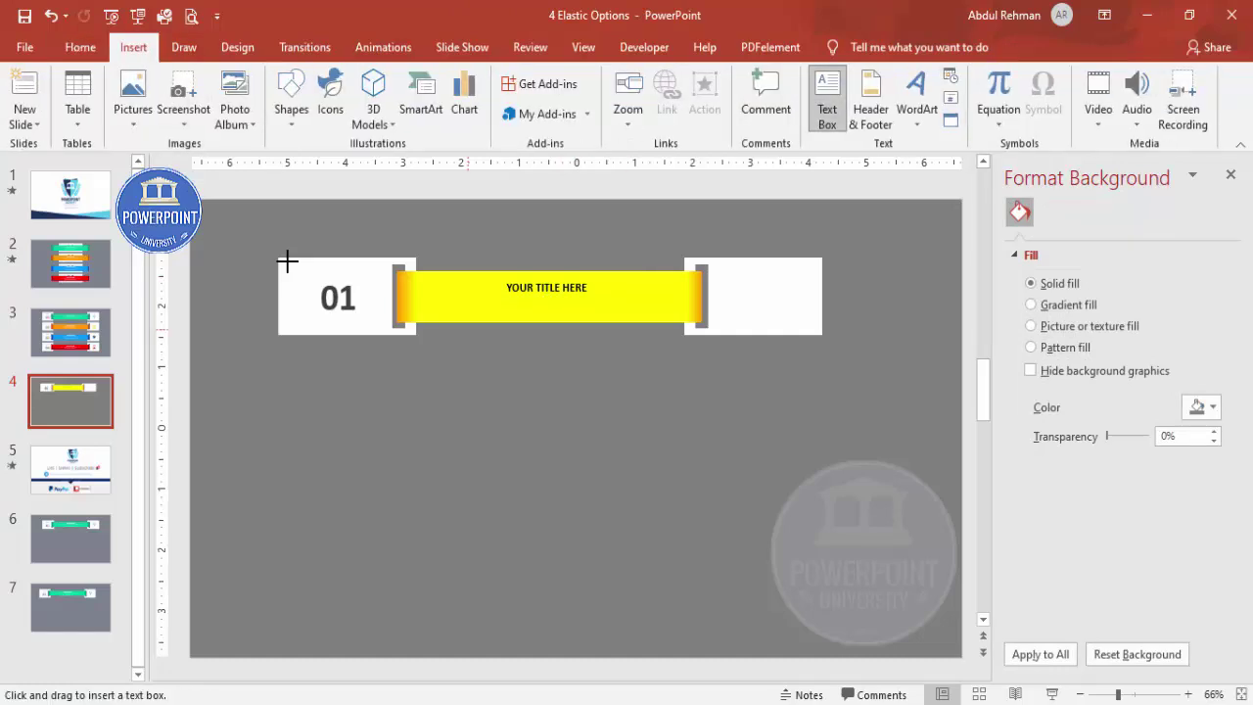
left_click_drag(448, 310, 673, 389)
type("Add detail")
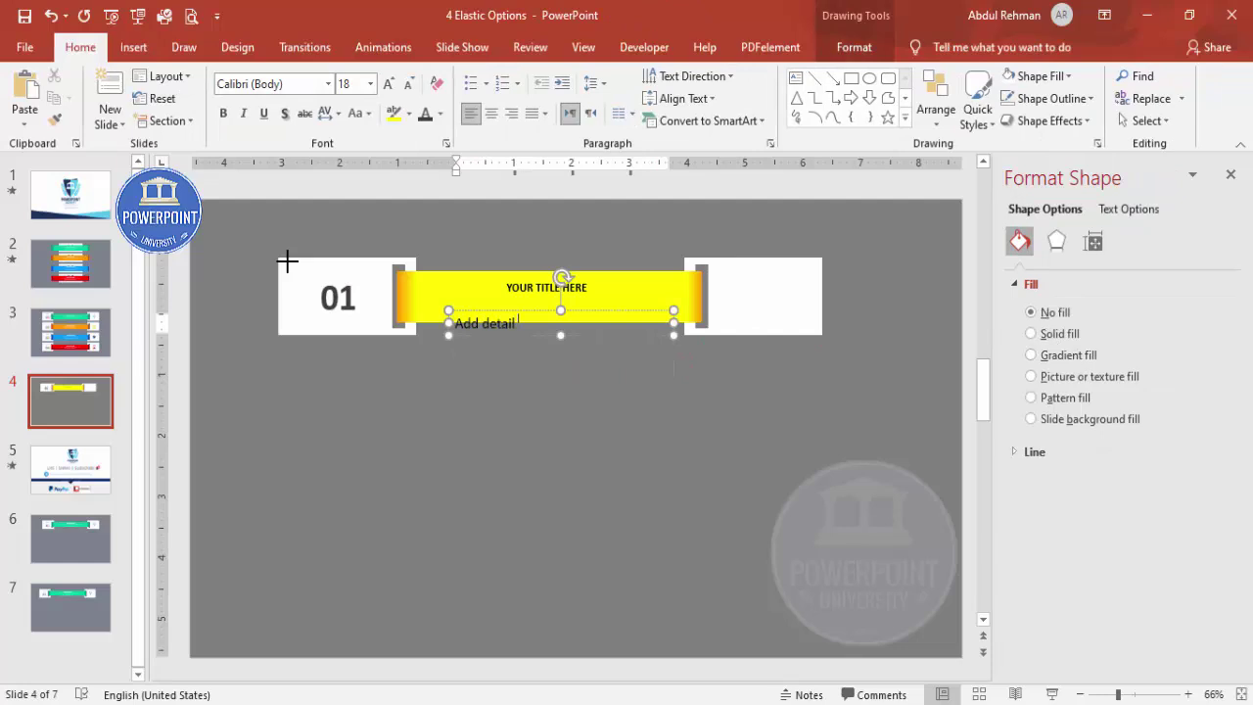
type(" text here")
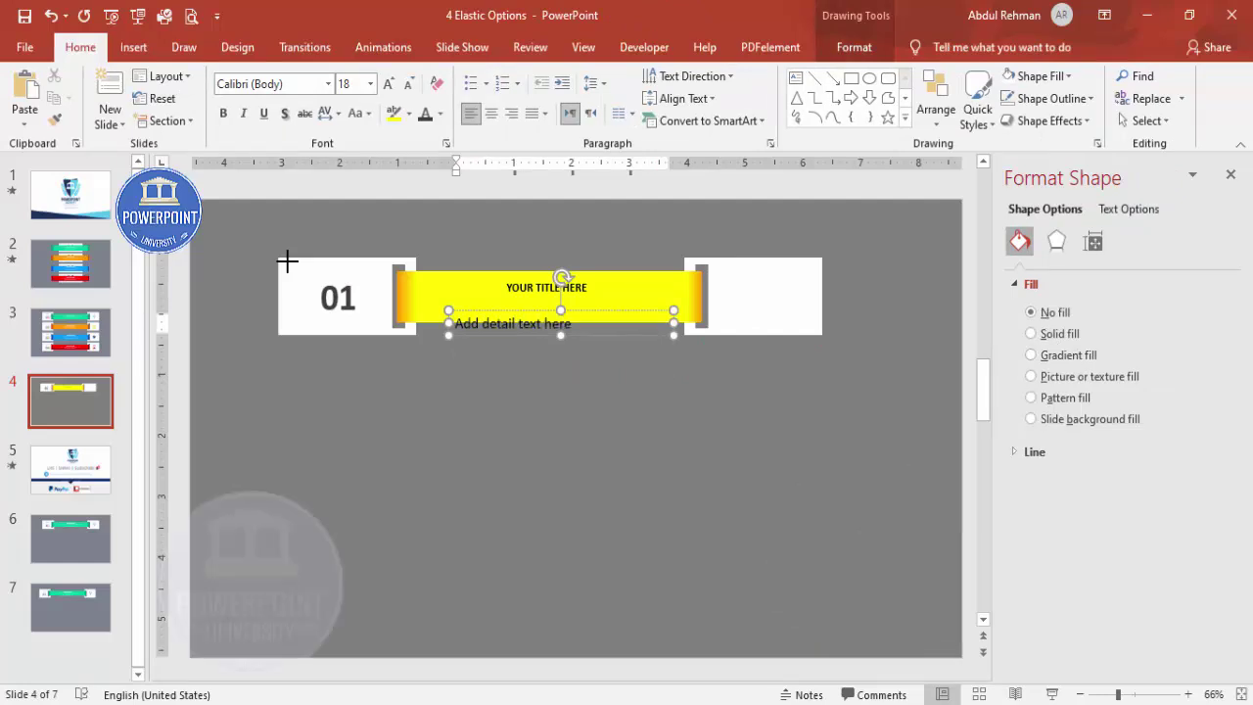
key("Escape")
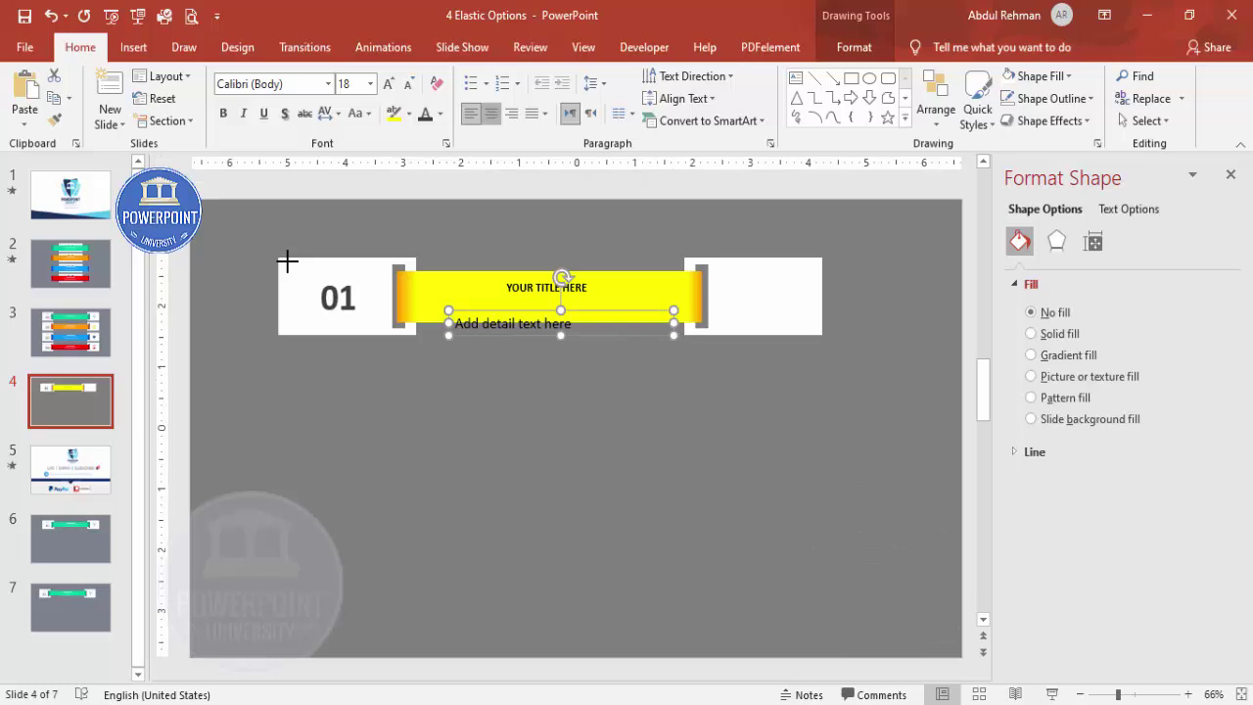
key("ctrl+e")
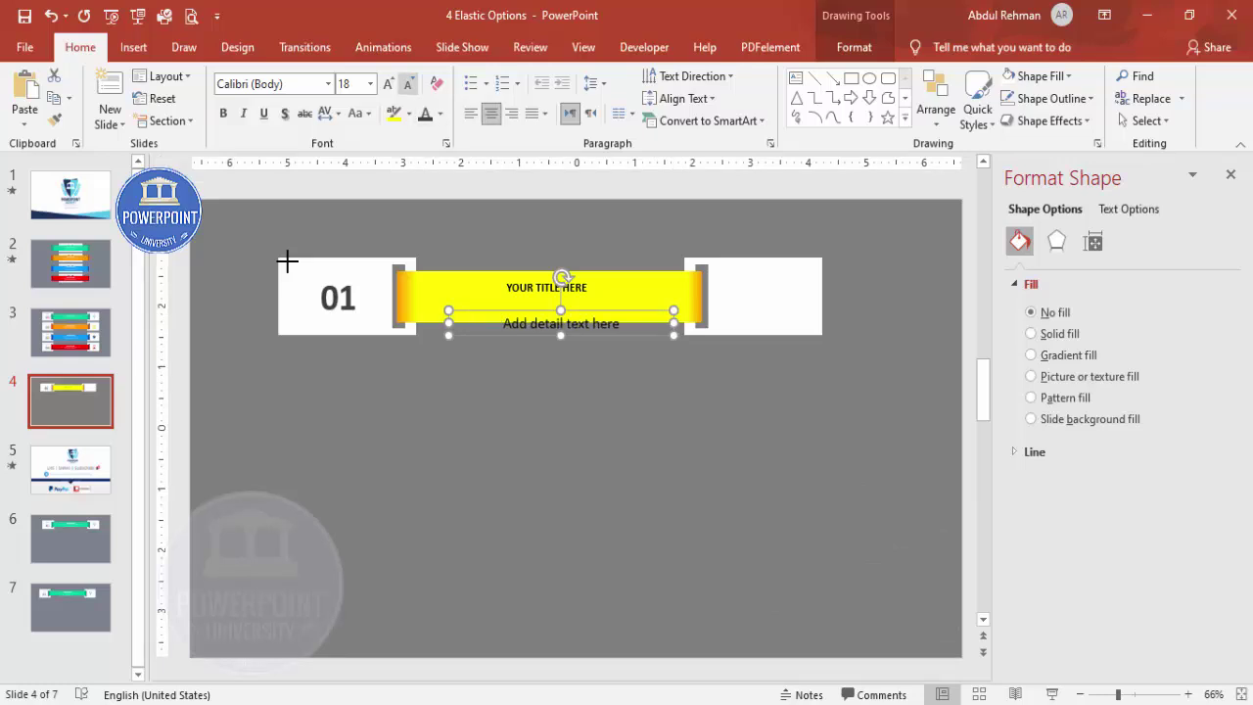
Reduce the detail text to 12 pt and move it onto the yellow bar just under the title
left_click(408, 83)
left_click(408, 84)
left_click(408, 83)
left_click(440, 114)
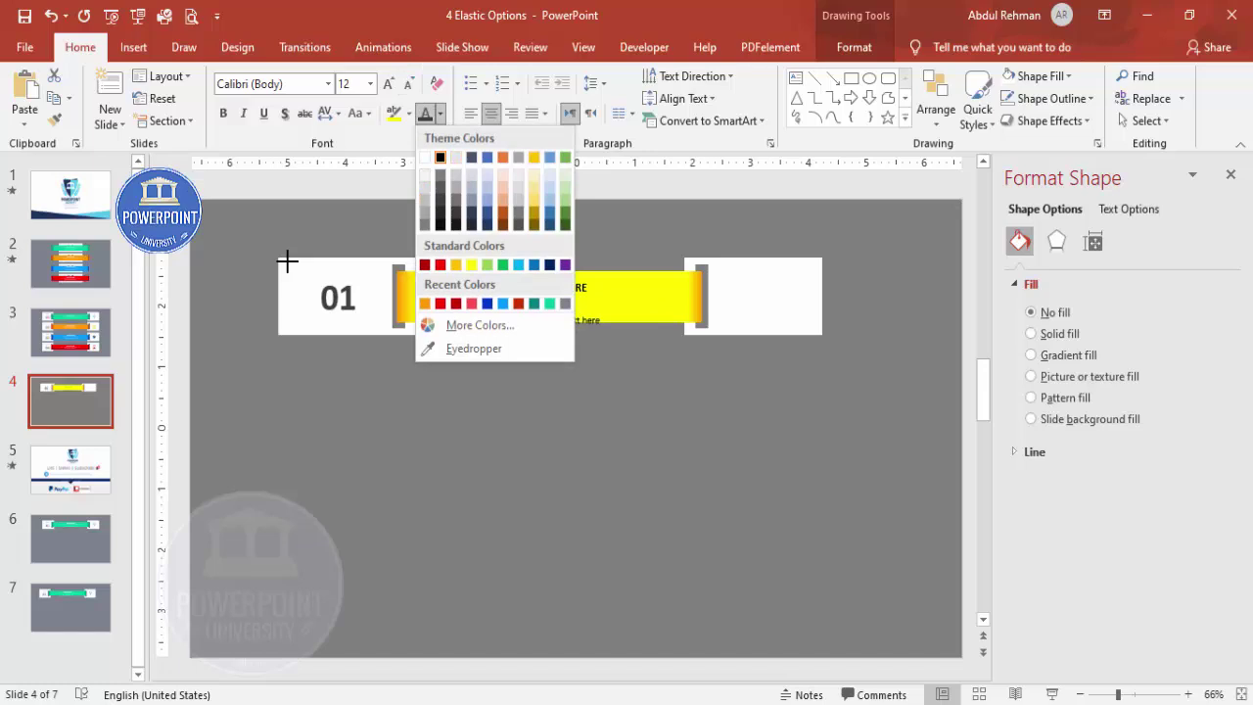
key("Escape")
left_click_drag(609, 312, 601, 299)
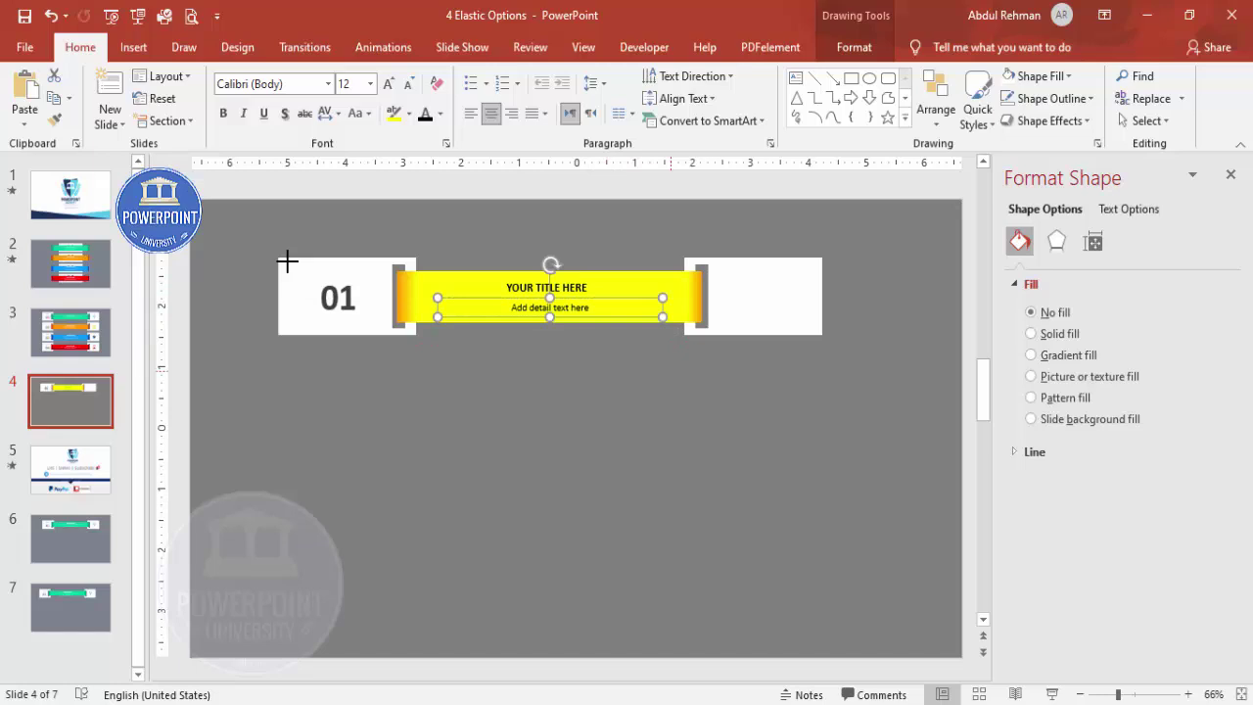
key("Escape")
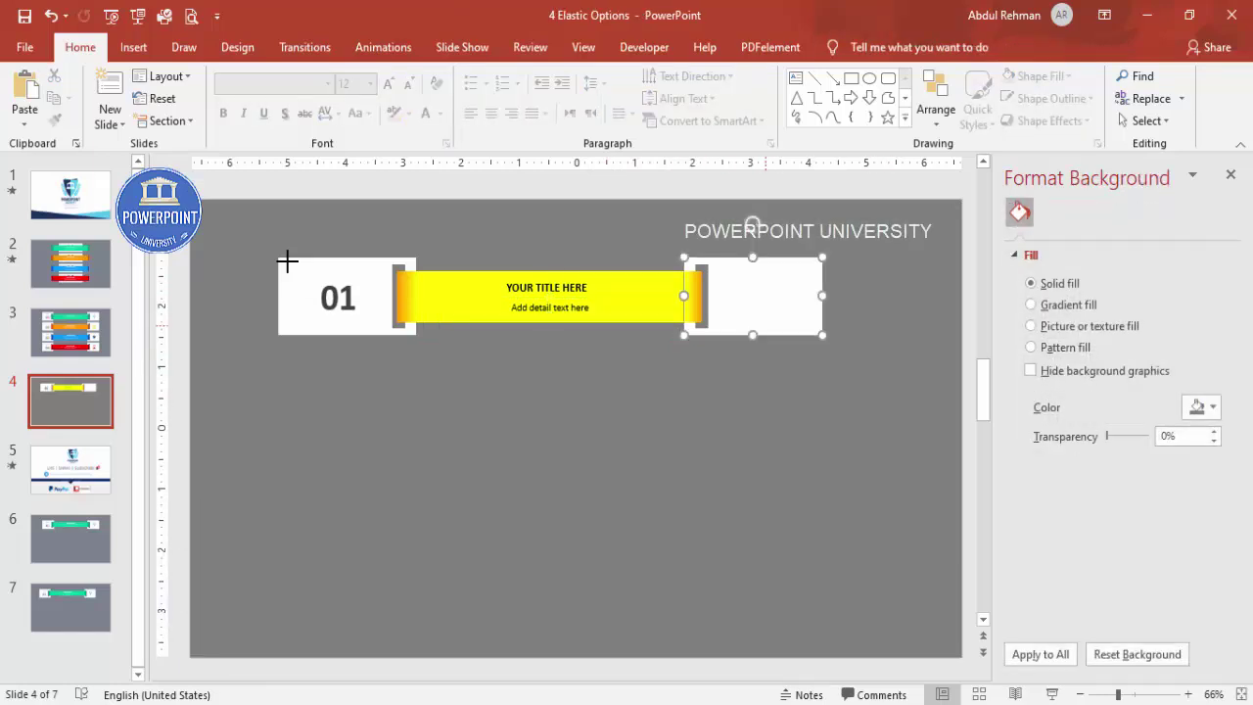
Apply the first outer shadow preset to both slotted white panels
left_click(766, 325)
left_click(351, 261, "shift")
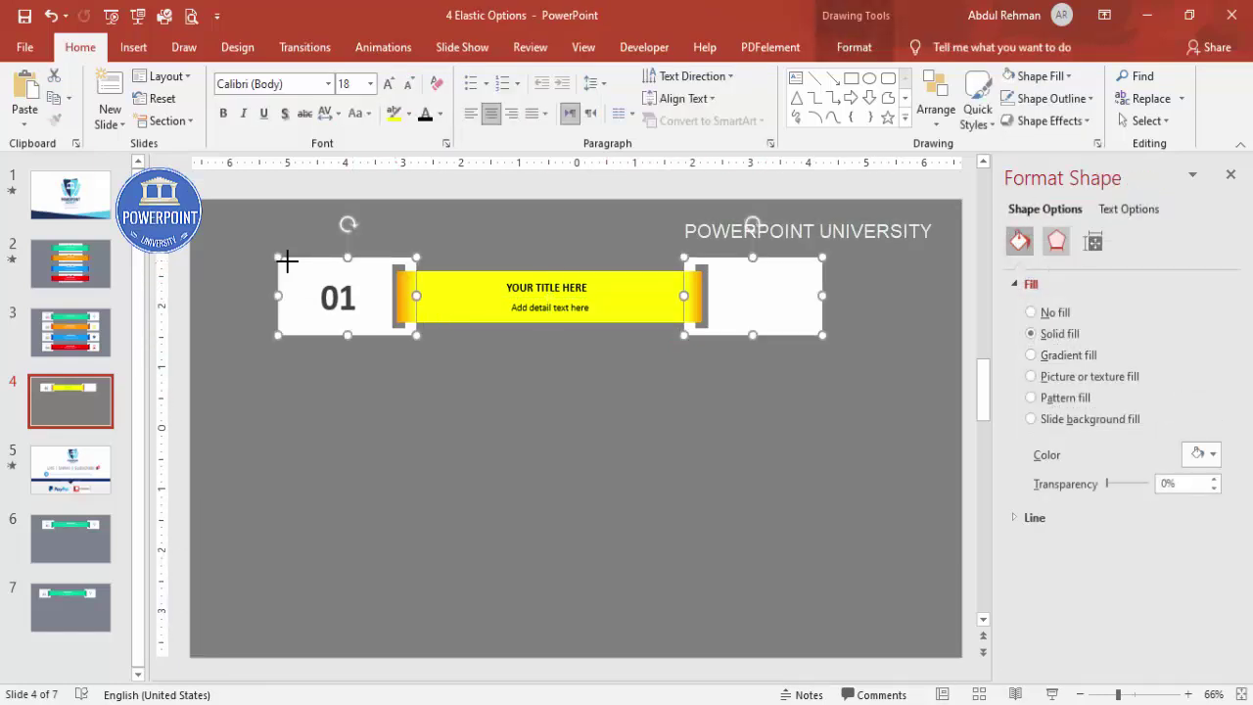
left_click(1056, 241)
left_click(1200, 310)
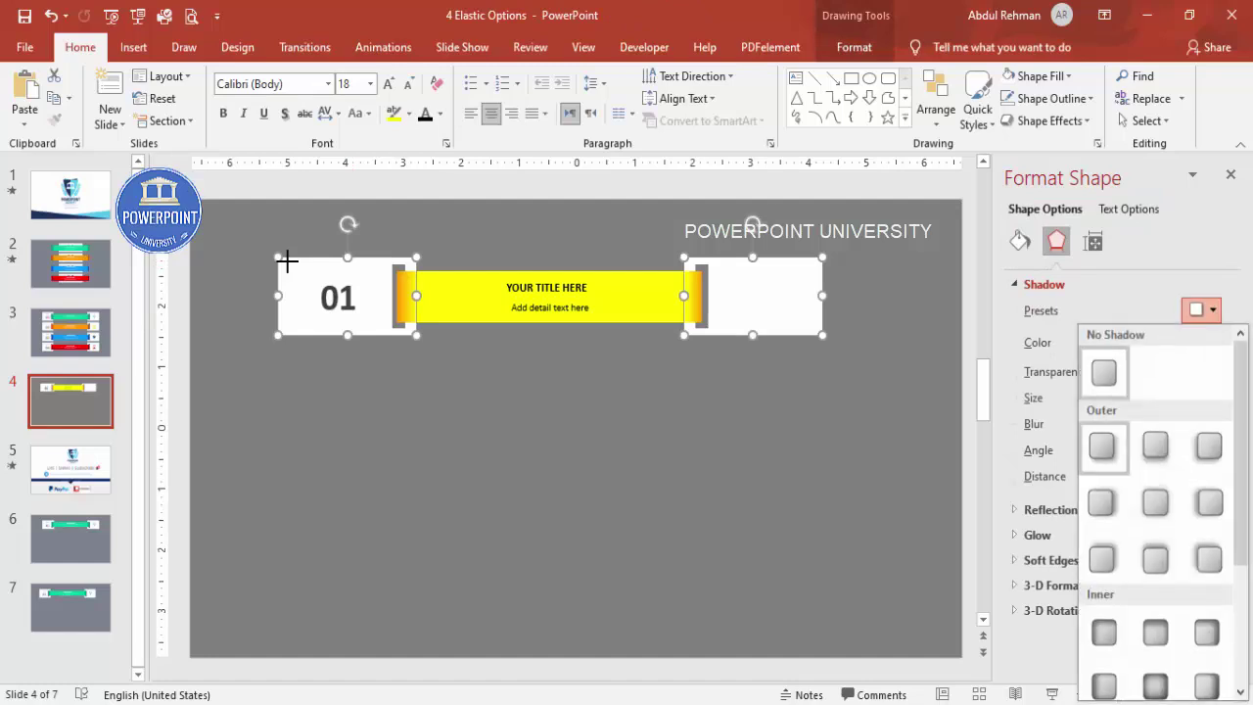
left_click(1101, 440)
Apply the second outer shadow preset to the yellow bar
left_click(661, 312)
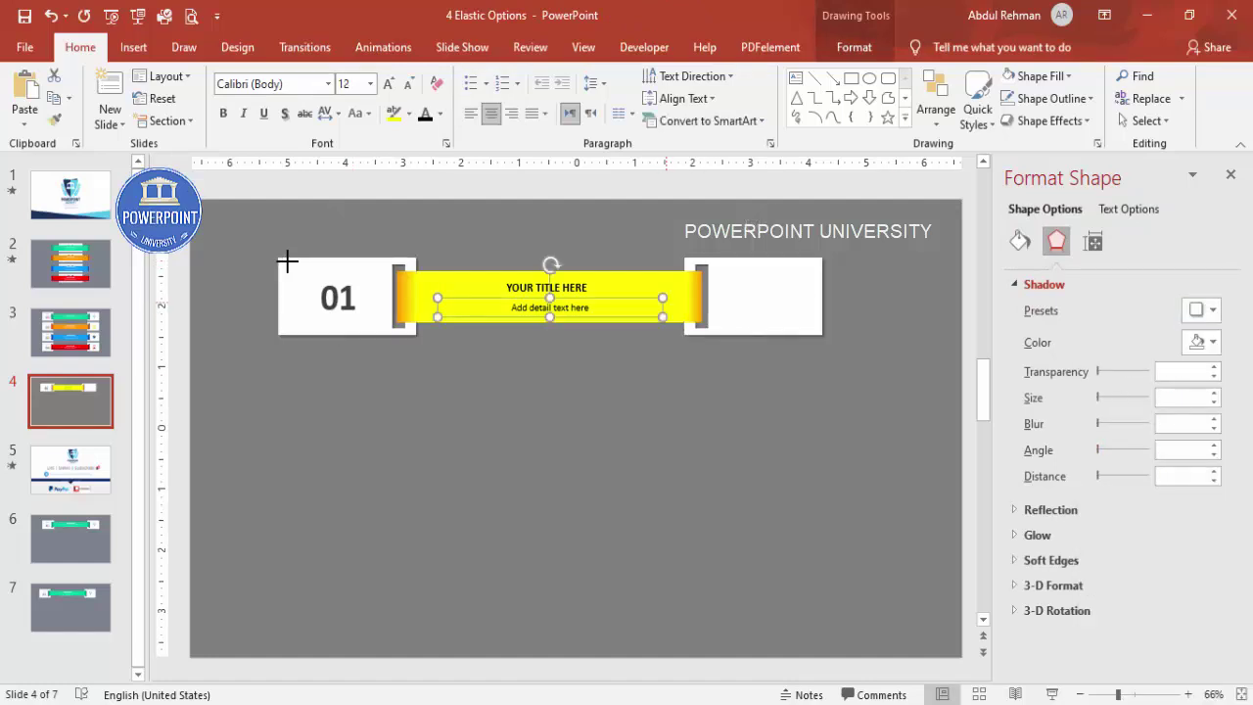
key("Tab")
left_click(1201, 309)
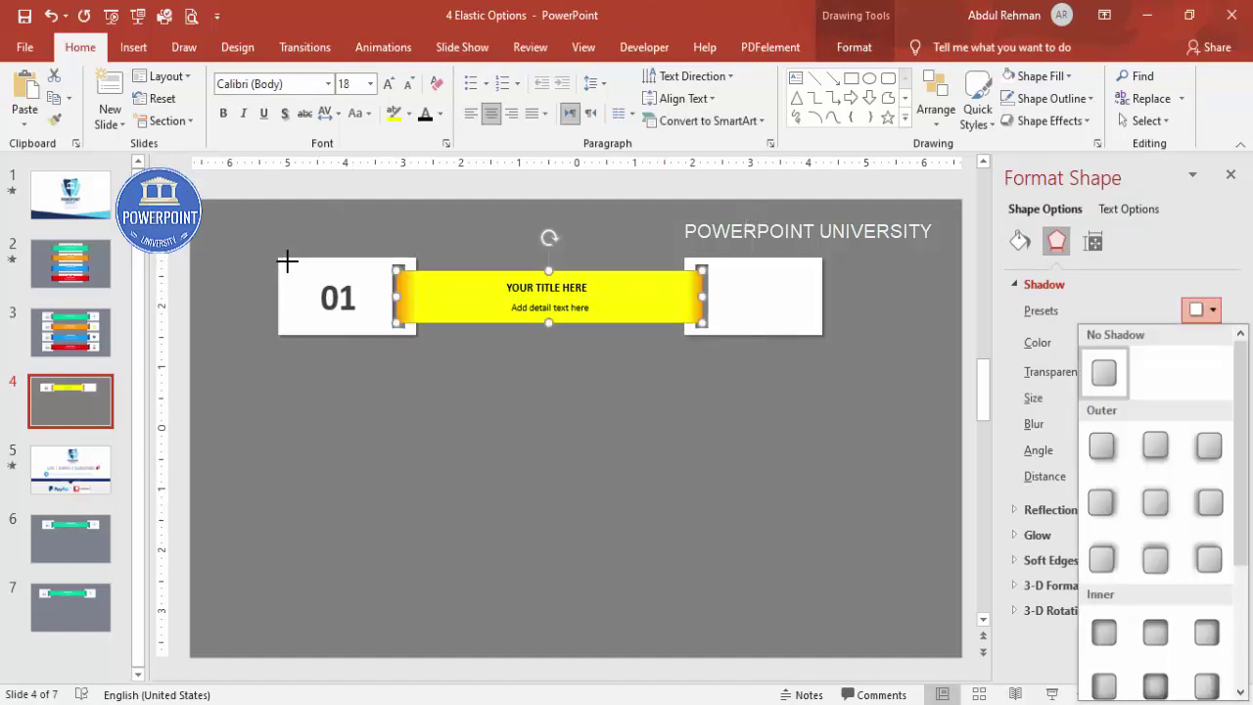
left_click(1155, 447)
left_click(866, 376)
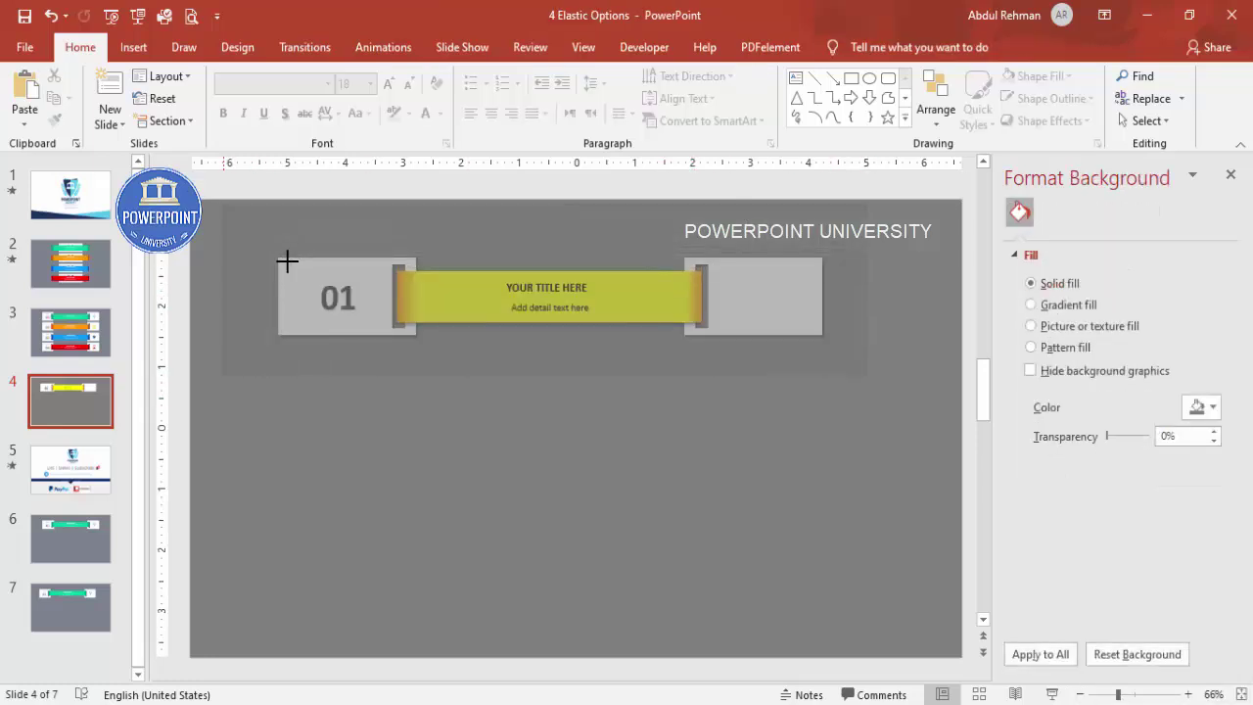
Group the left white panel with its "01" number
left_click_drag(867, 375, 222, 204)
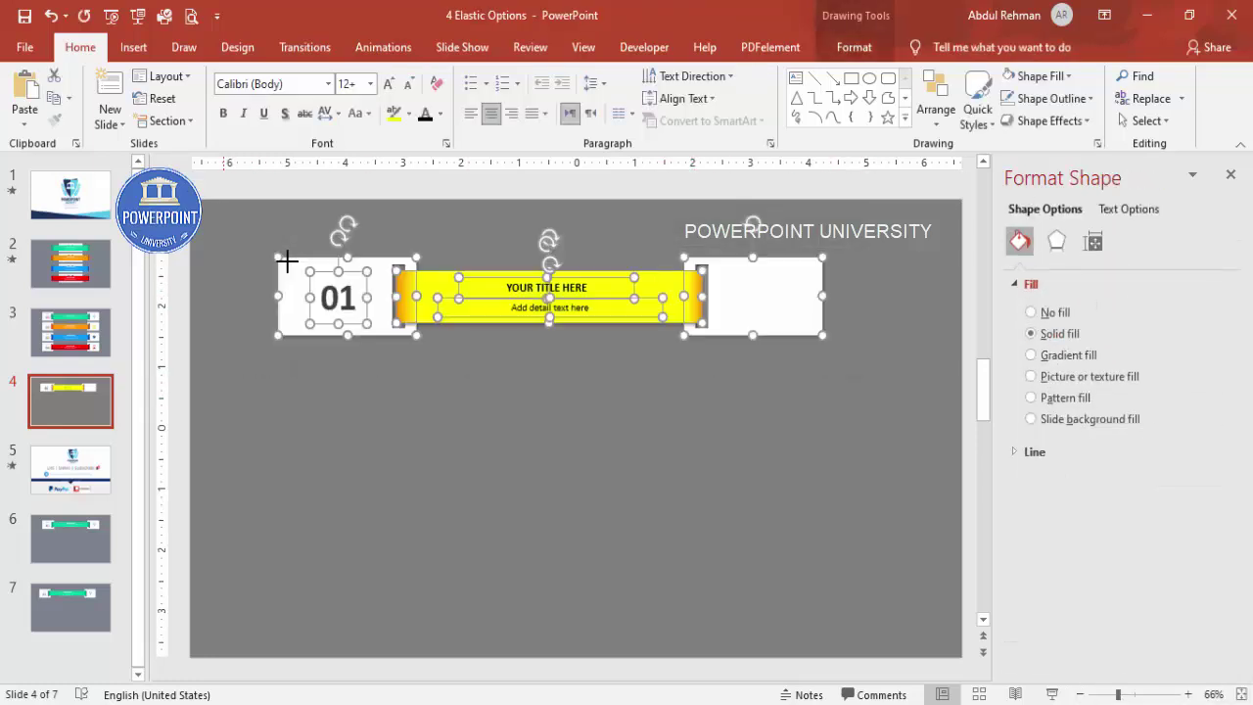
key("Escape")
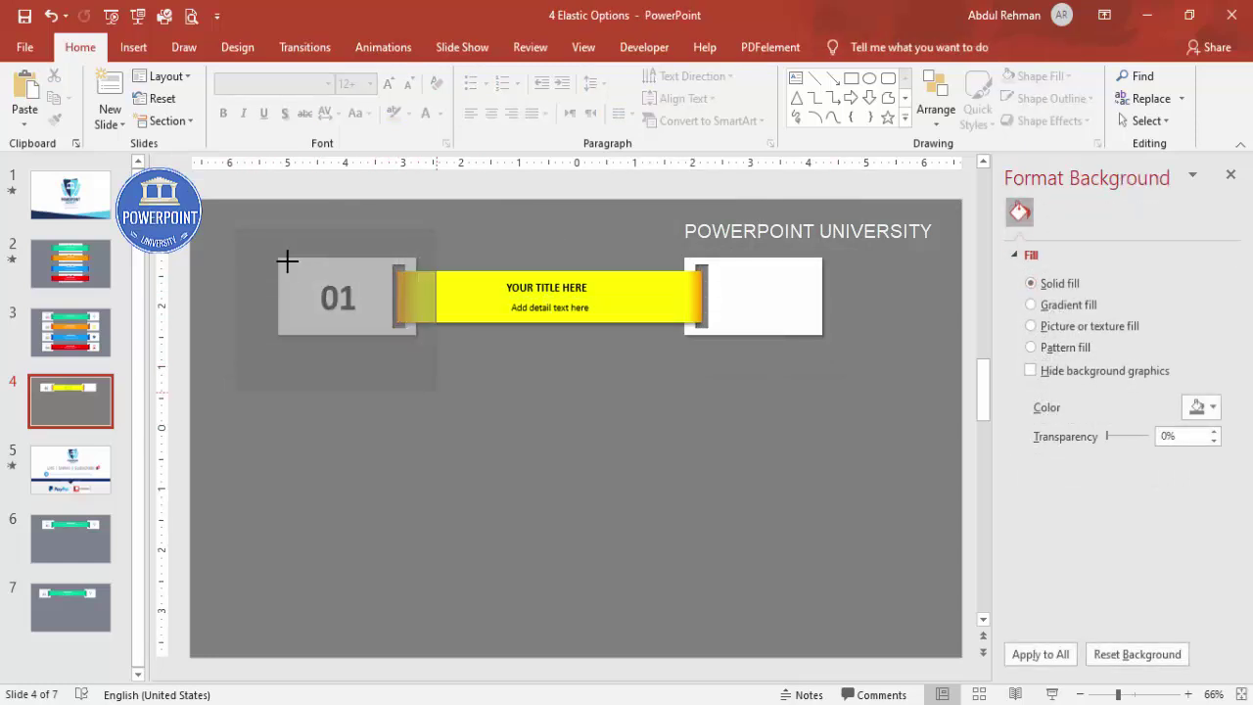
left_click(287, 260)
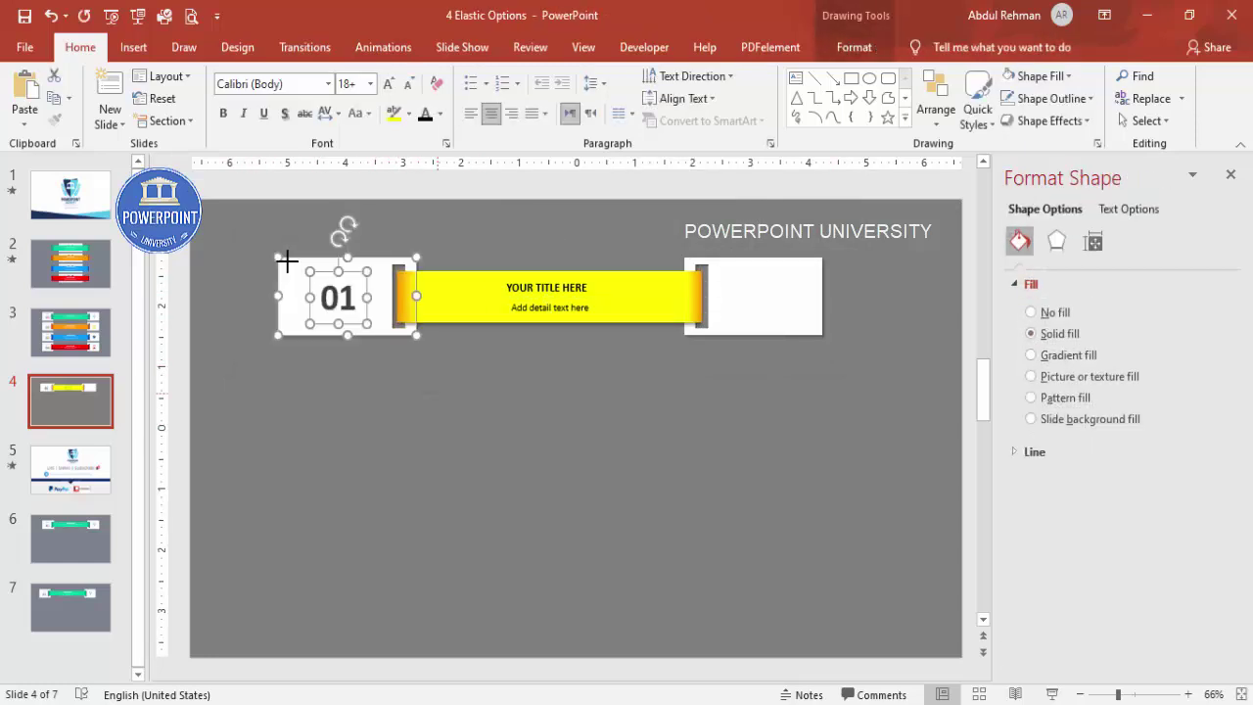
key("ctrl+g")
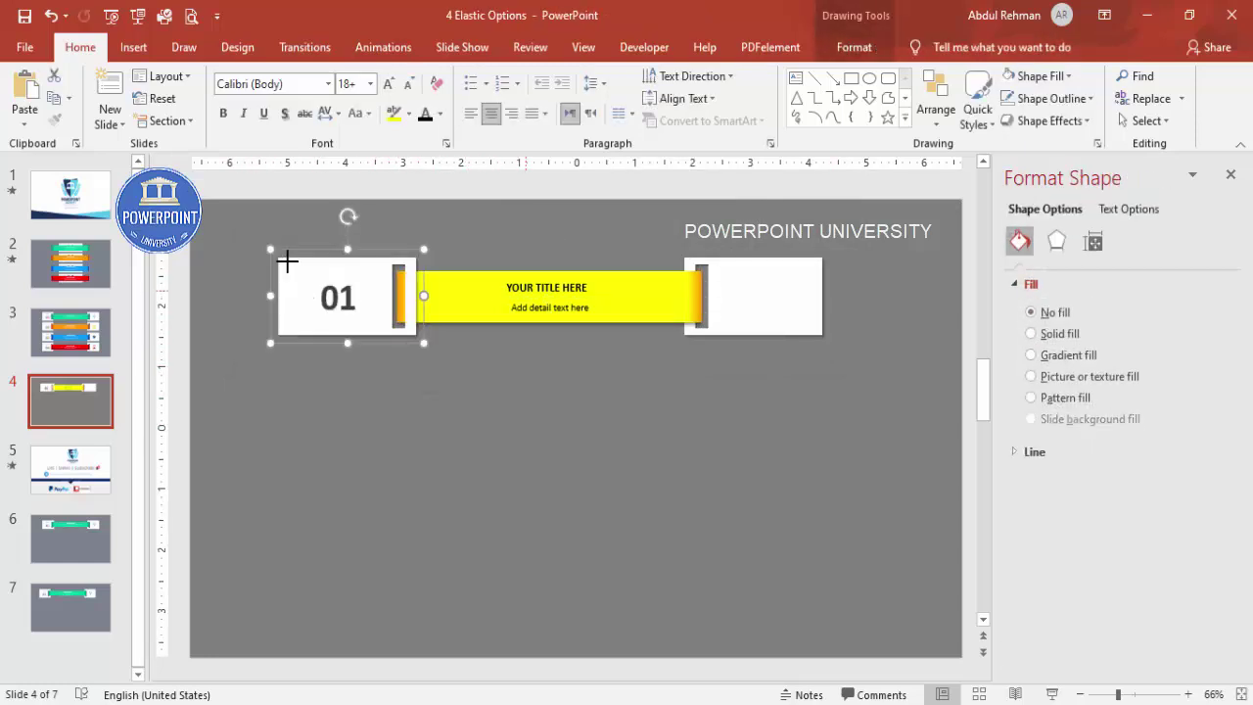
Group the yellow bar with its title and detail text boxes
key("Tab")
key("Tab")
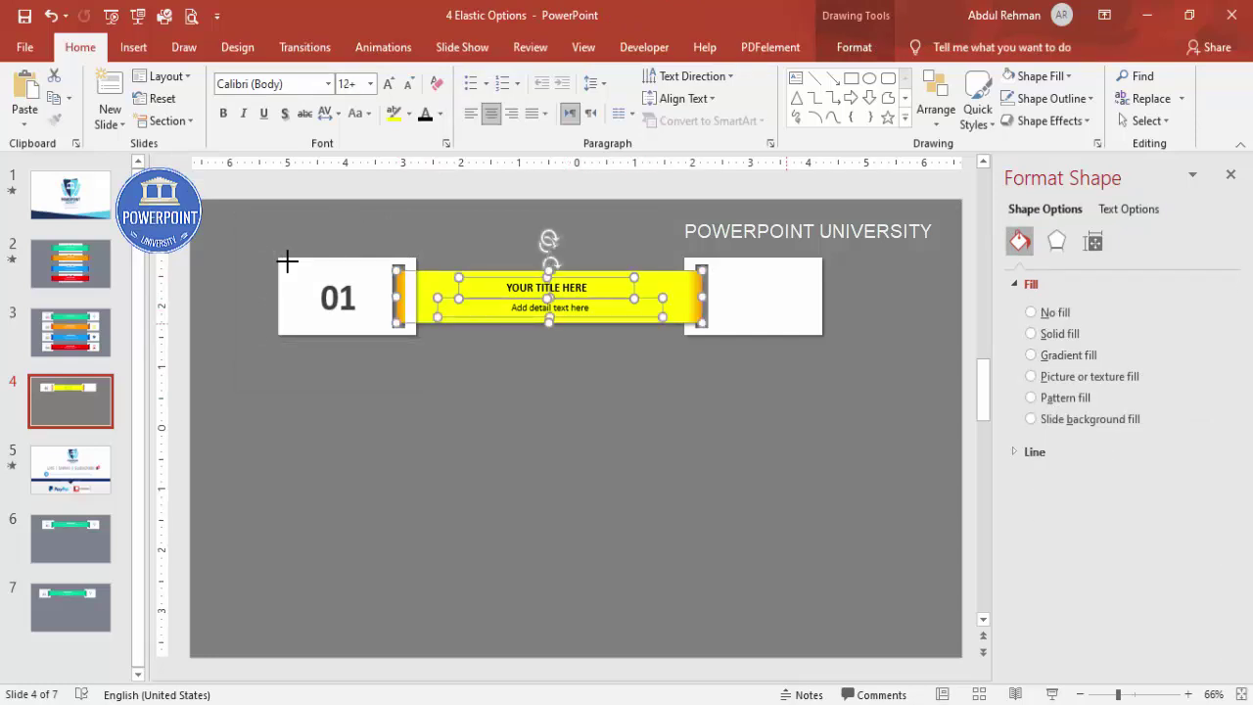
key("Tab")
key("Escape")
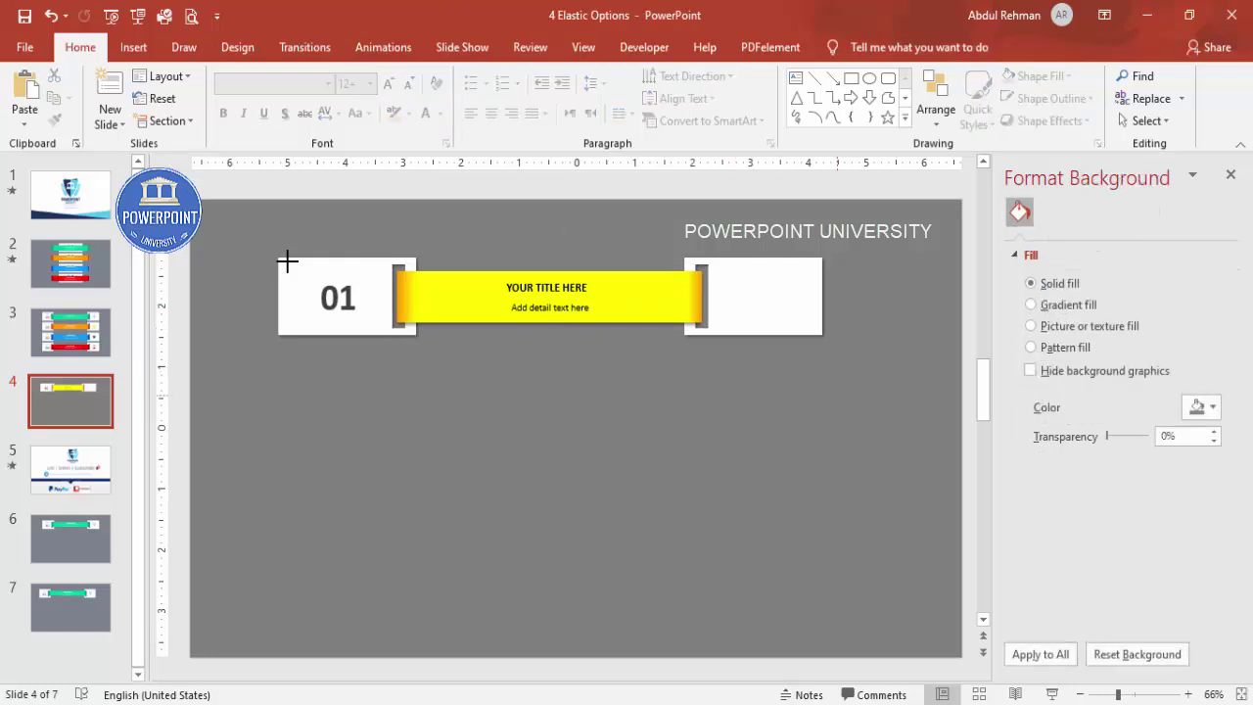
Group all pieces of the banner into one object and move it slightly higher on the slide
left_click(287, 262)
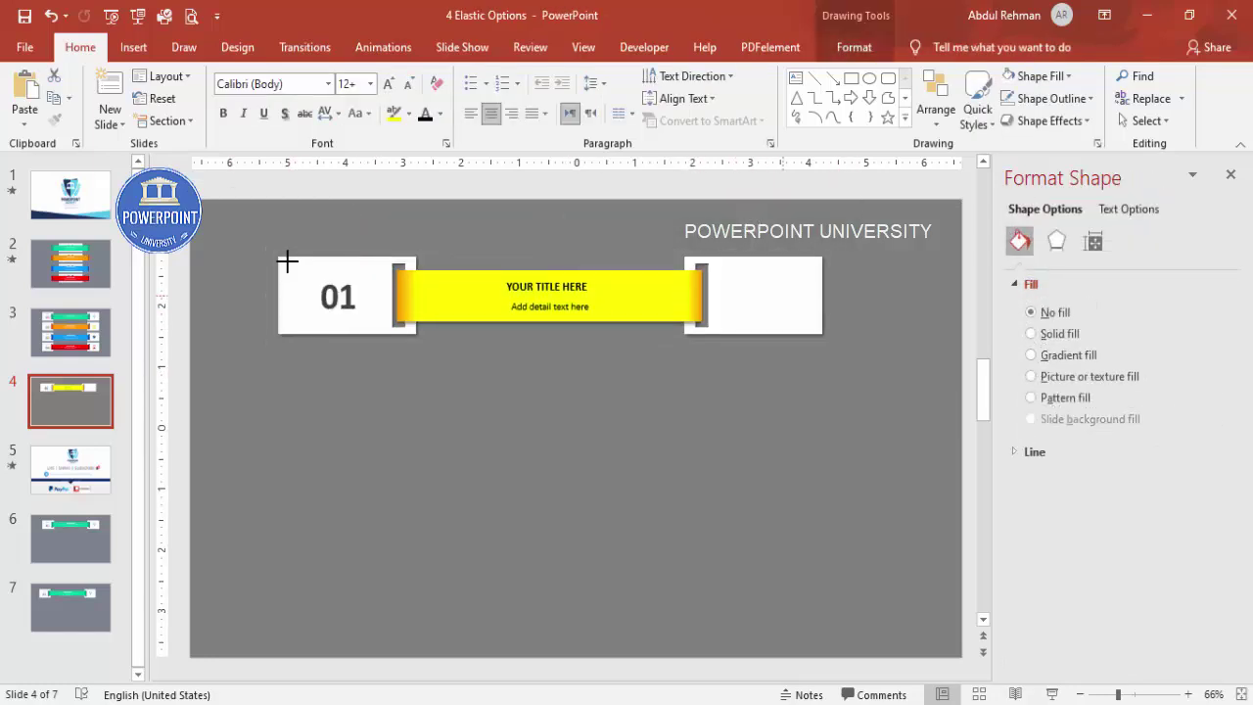
key("Up")
key("Up")
key("Up")
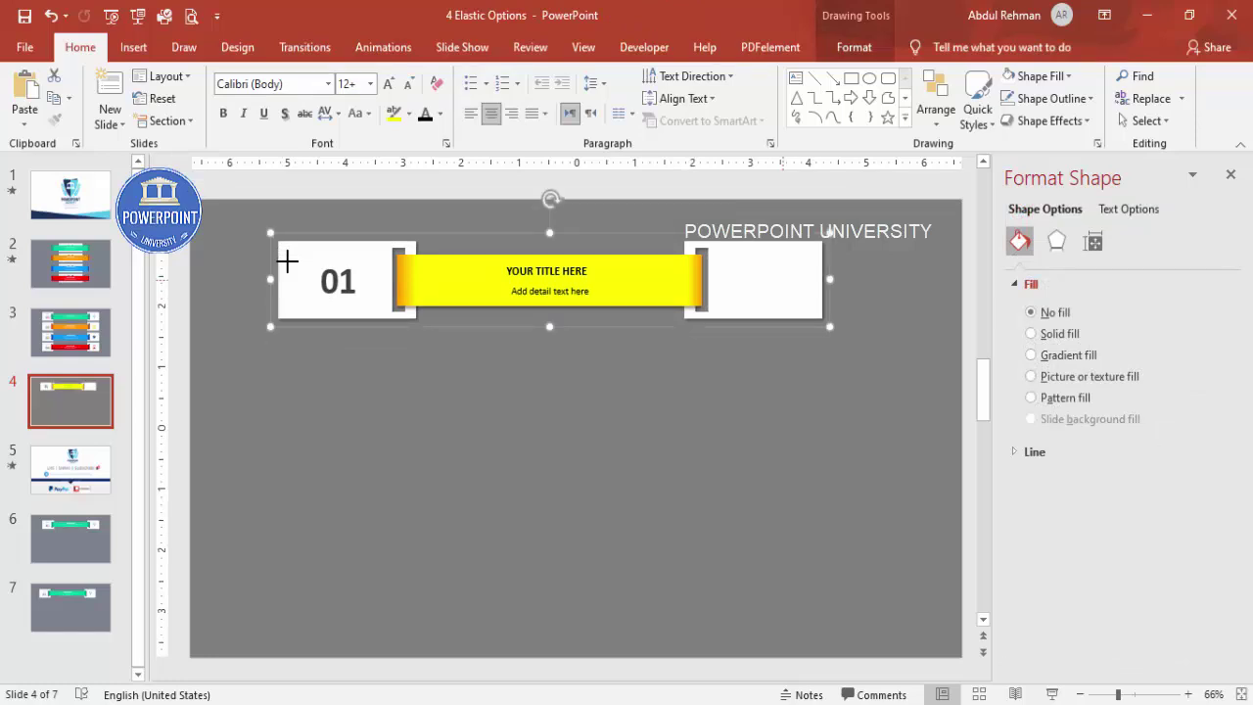
Duplicate the banner group three times straight down to make four evenly spaced rows
left_click_drag(782, 280, 782, 371, "ctrl+shift")
key("ctrl+d")
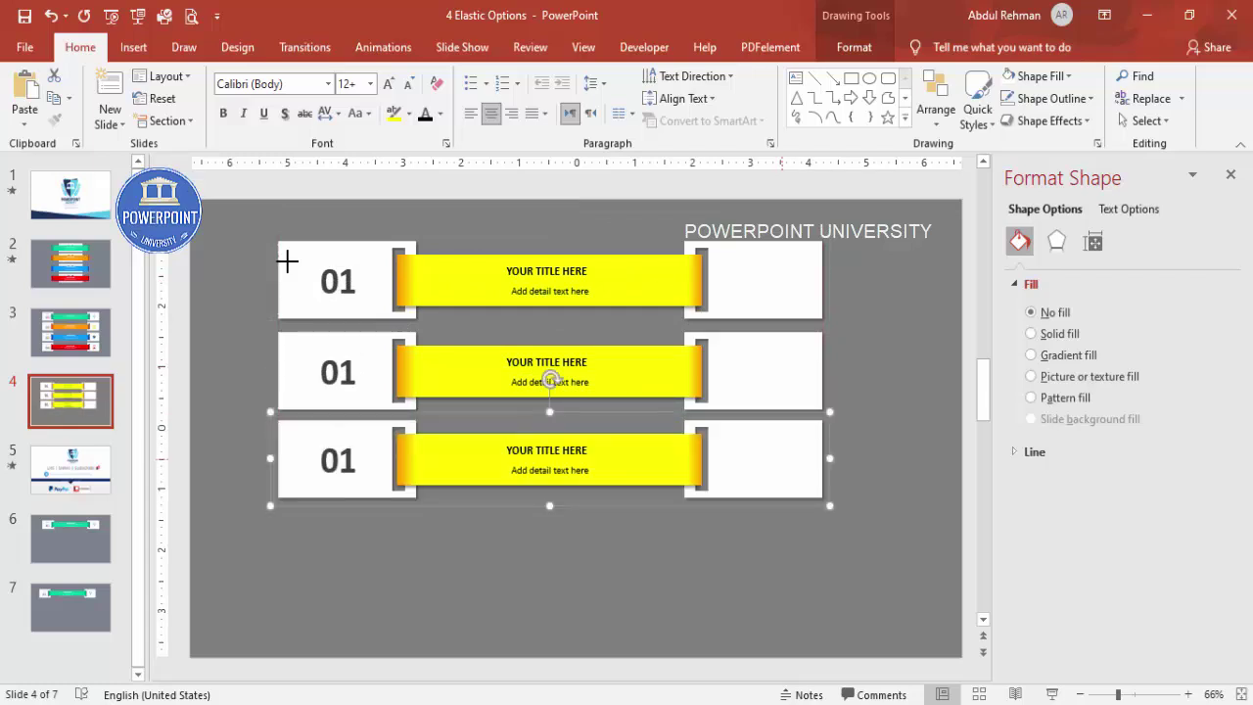
key("ctrl+d")
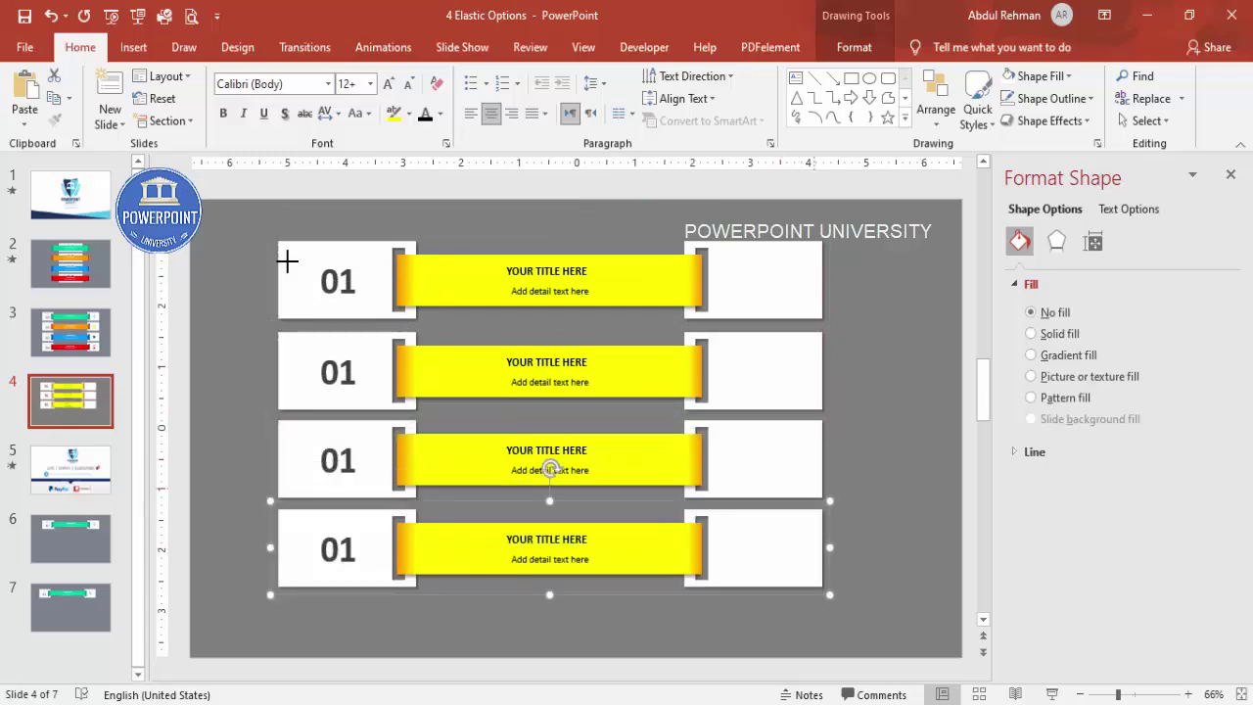
Renumber the second, third and fourth rows as 02, 03 and 04
key("Escape")
left_click(355, 372)
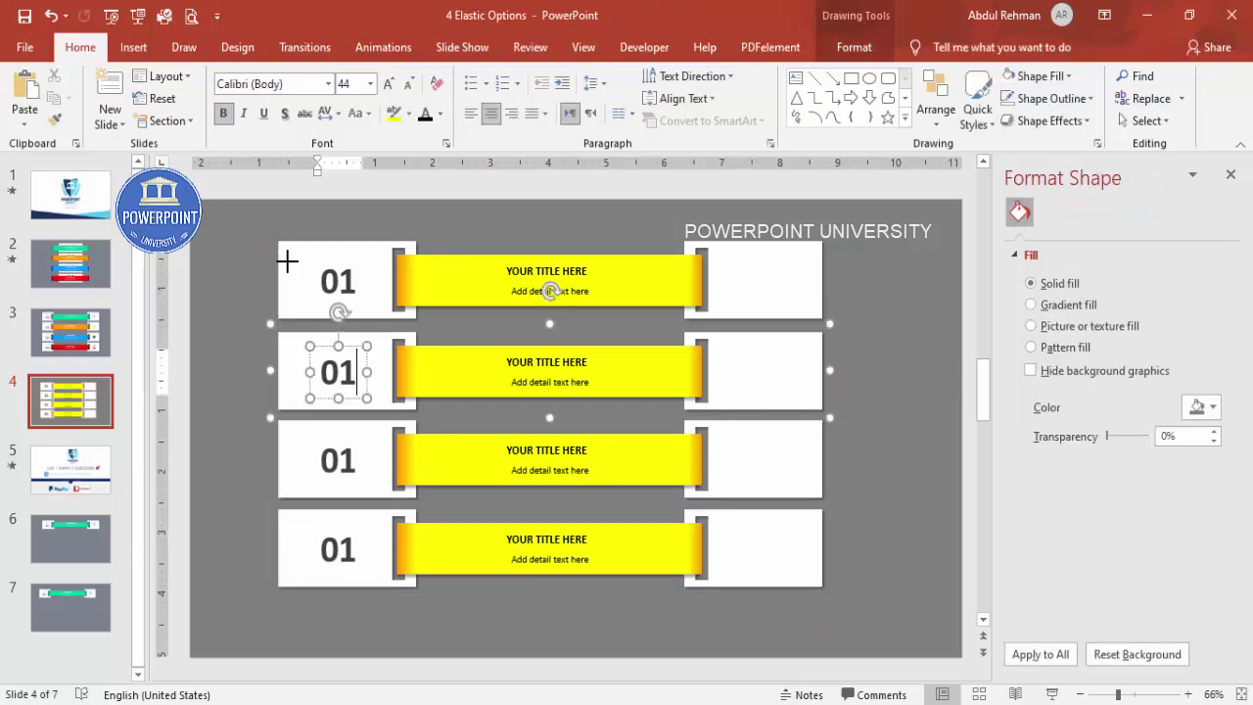
key("BackSpace")
type("2")
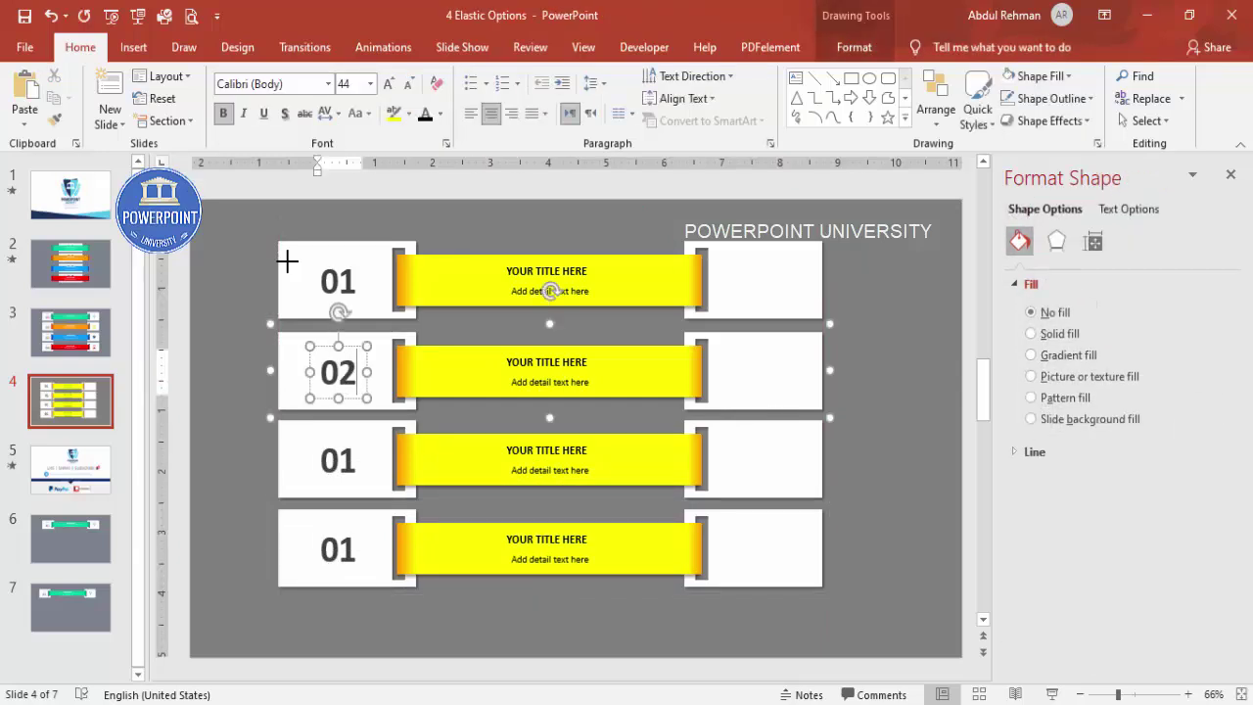
key("Escape")
key("Tab")
key("BackSpace")
type("3")
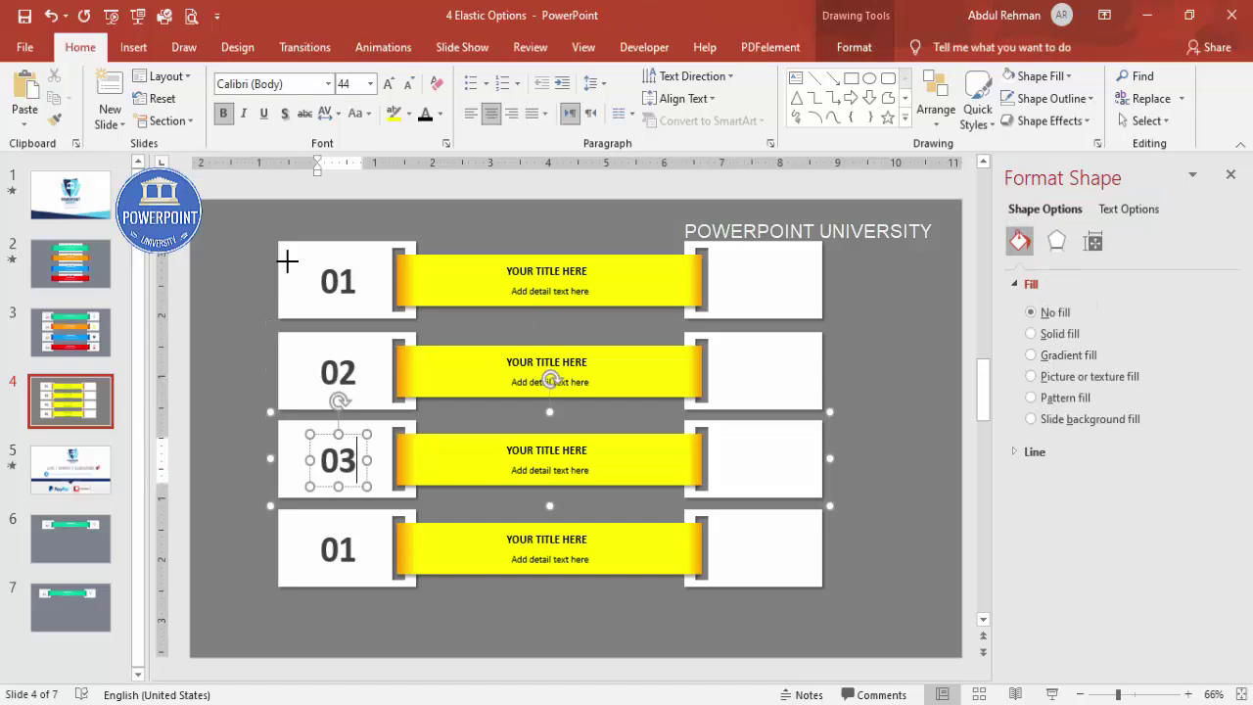
key("Escape")
key("Tab")
key("BackSpace")
type("4")
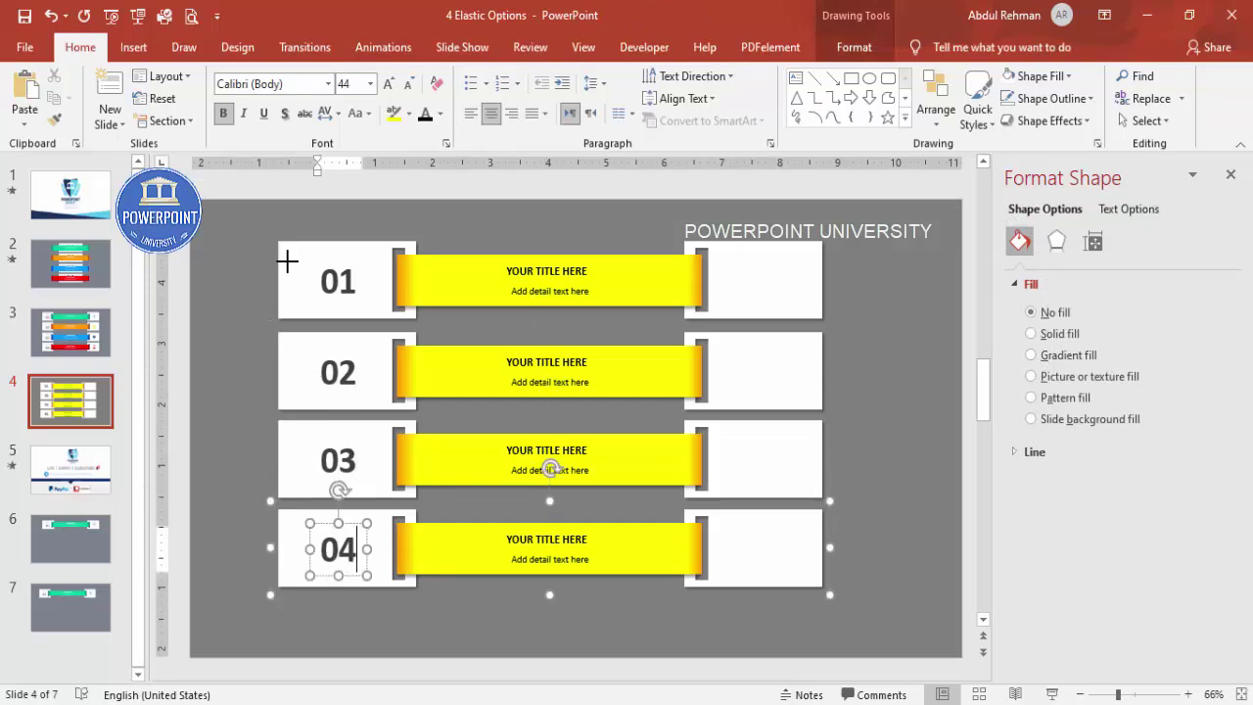
key("Escape")
key("Escape")
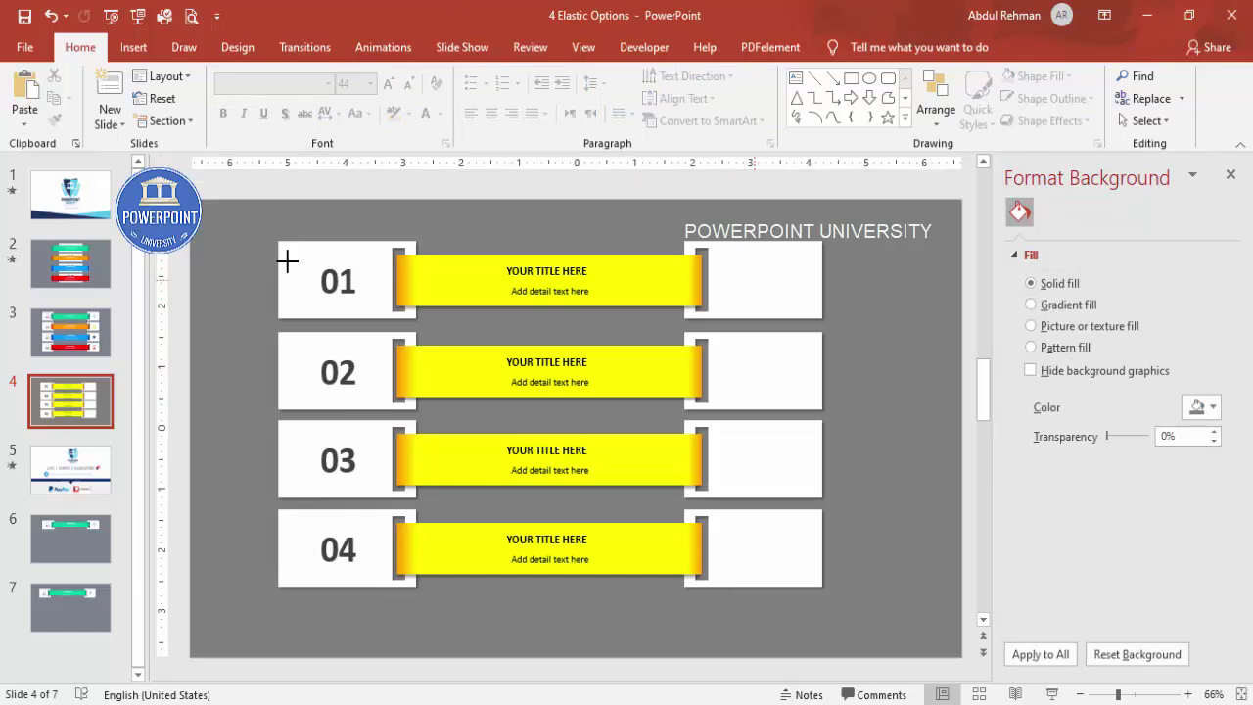
Ungroup all four banner rows together so their panels and bands can be selected separately
key("ctrl+a")
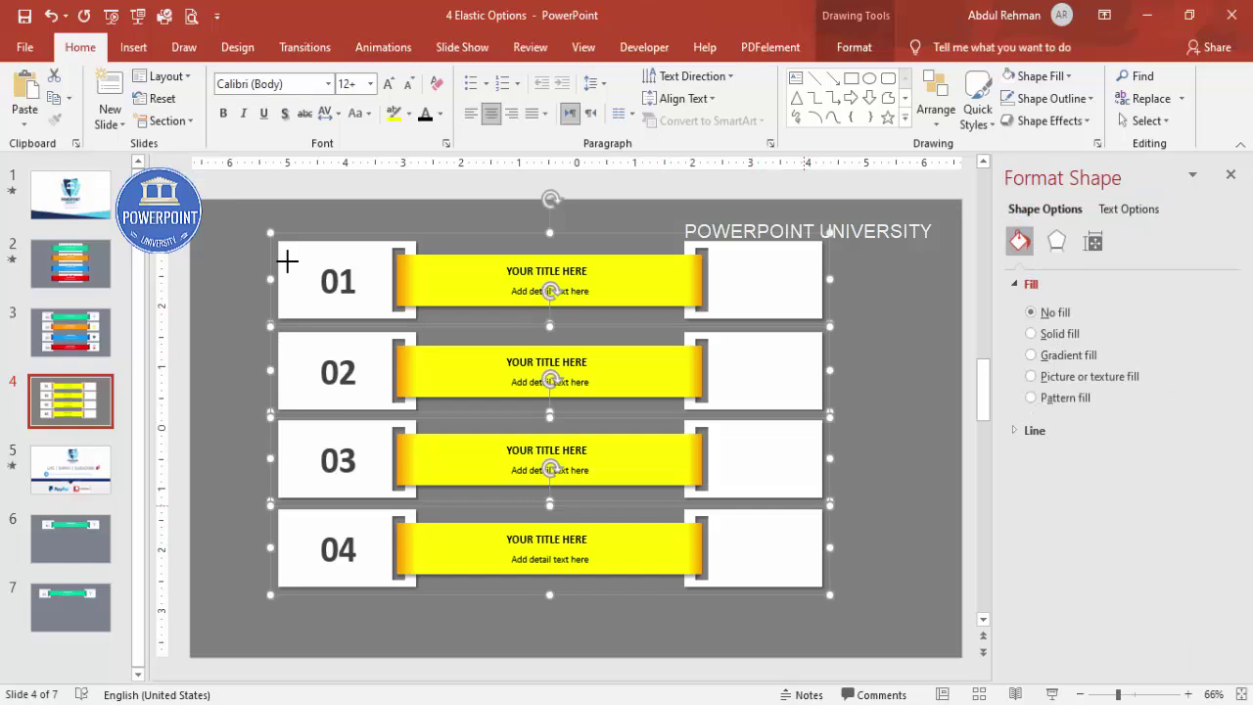
right_click(804, 506)
mouse_move(851, 298)
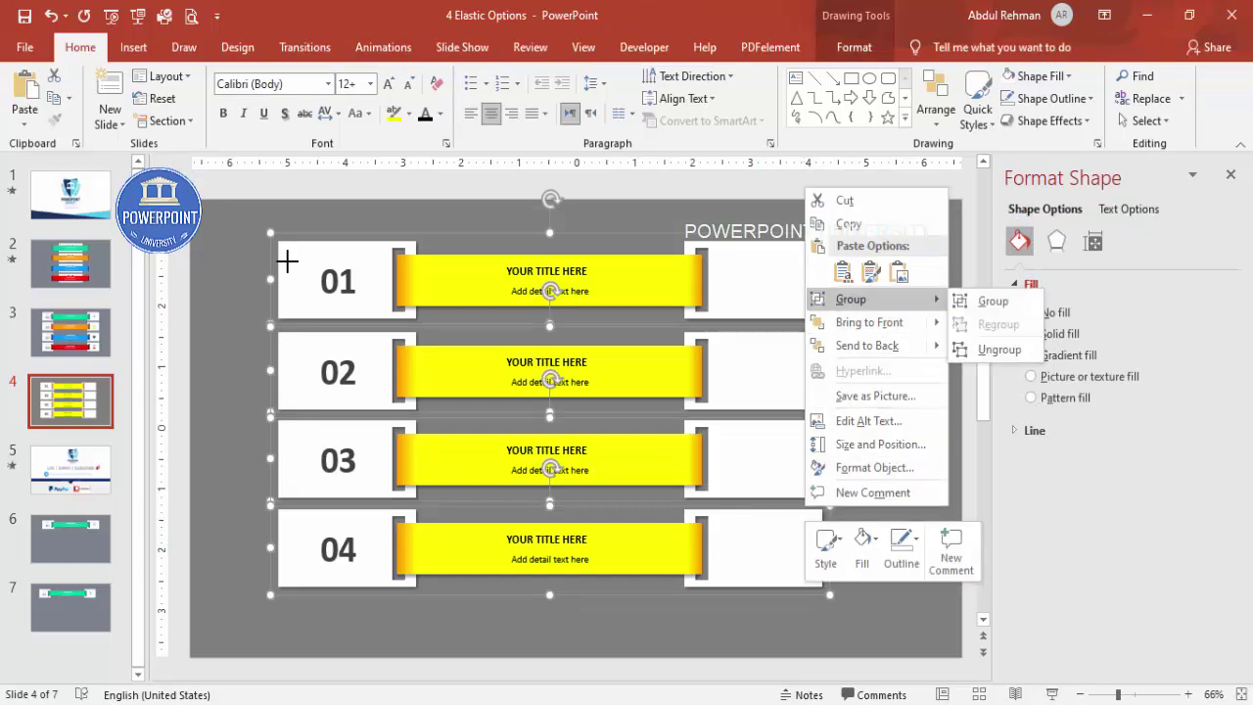
left_click(999, 348)
key("Escape")
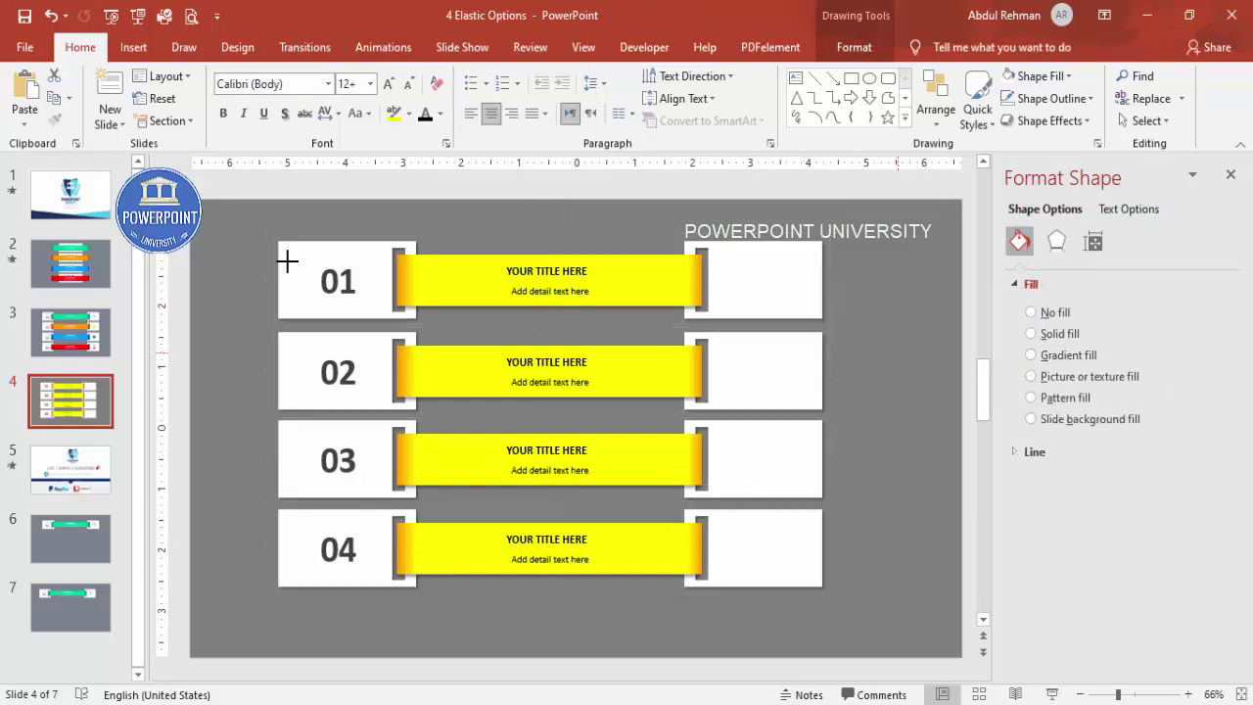
left_click(753, 279)
key("Escape")
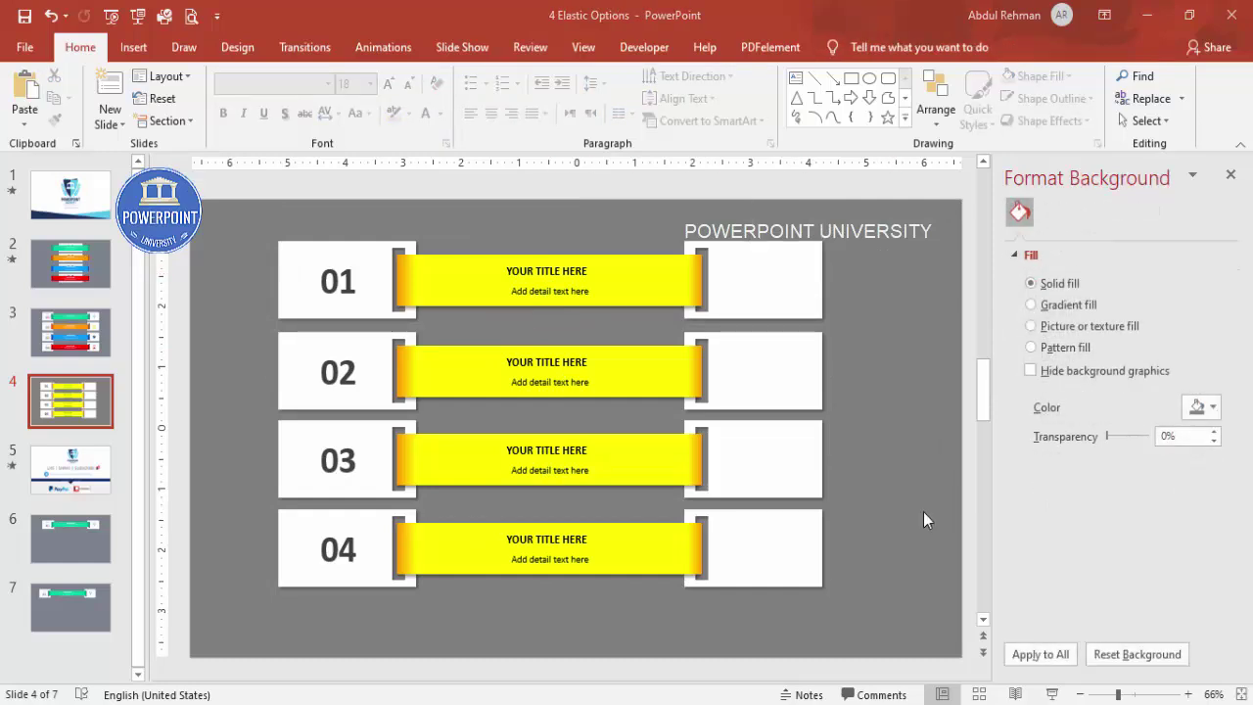
Close the background formatting pane, then show the Animation Pane and the slide's centre guides
left_click(1230, 177)
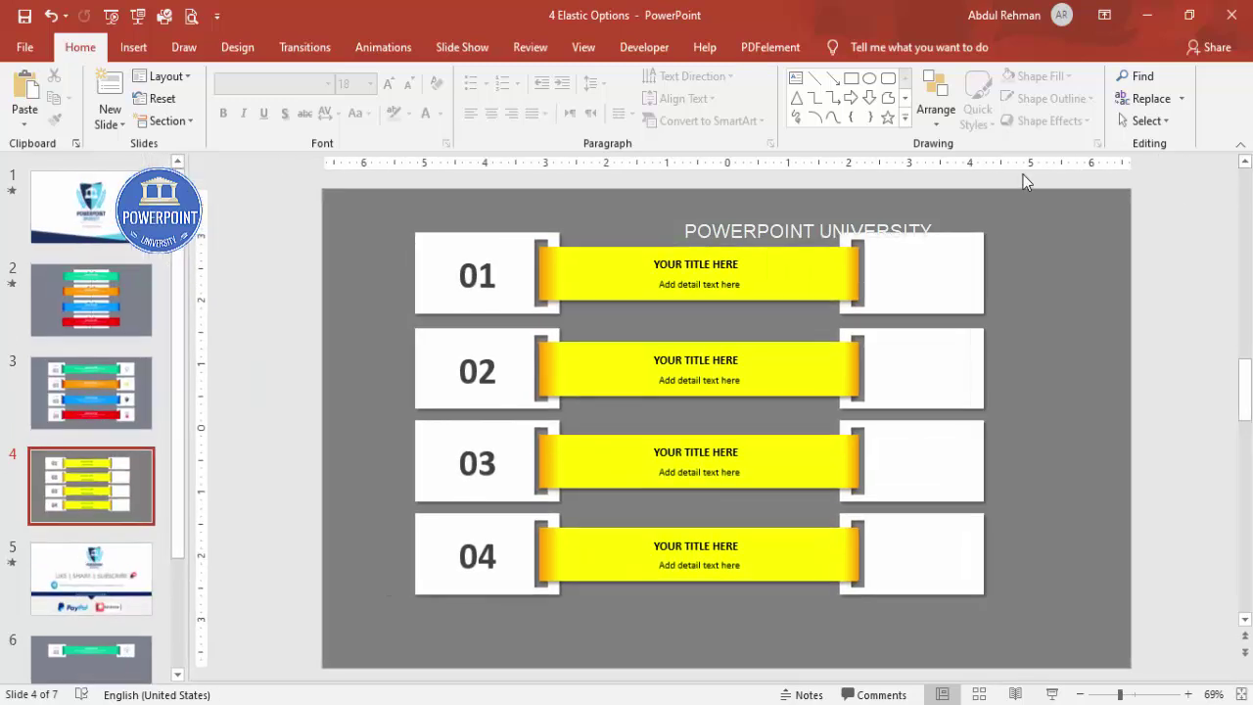
left_click(389, 47)
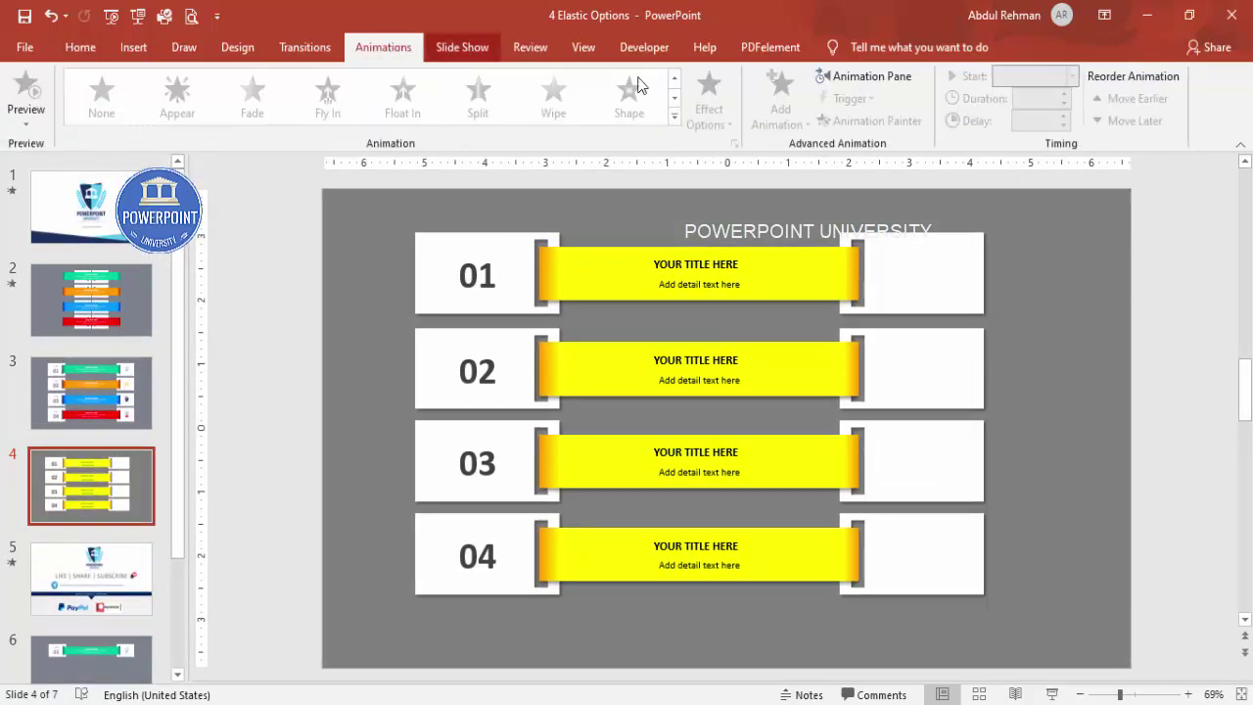
left_click(843, 79)
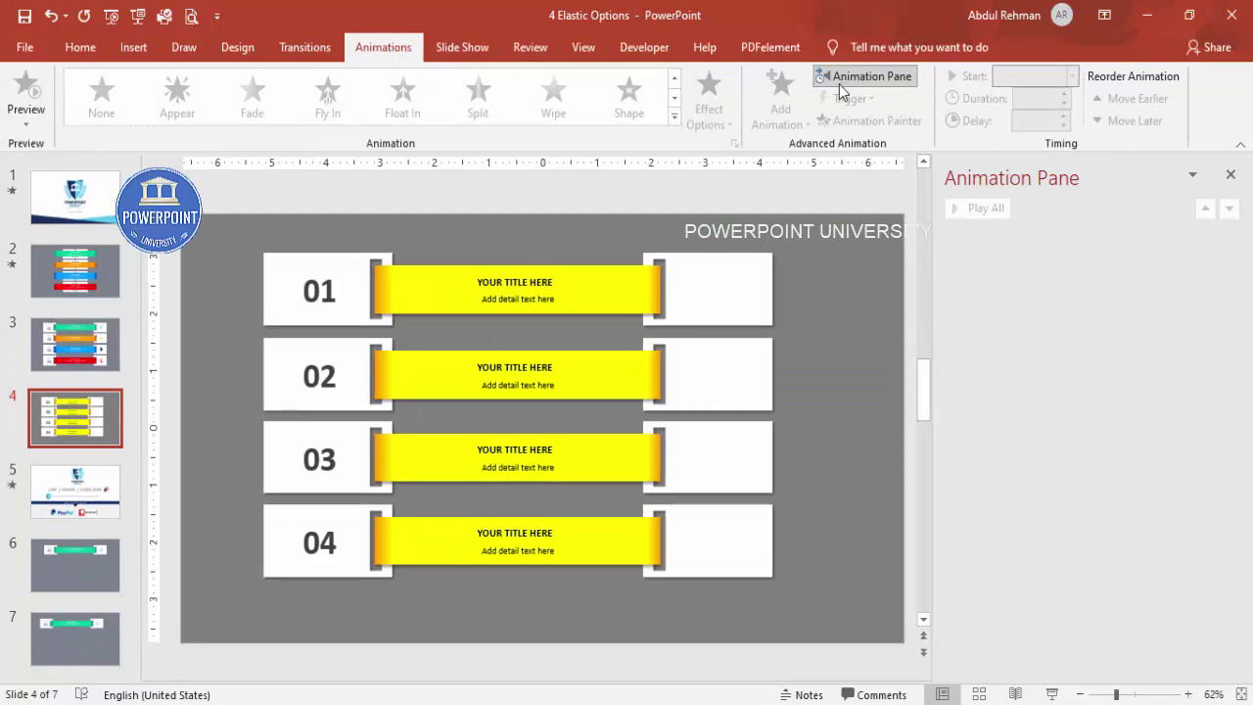
left_click(584, 47)
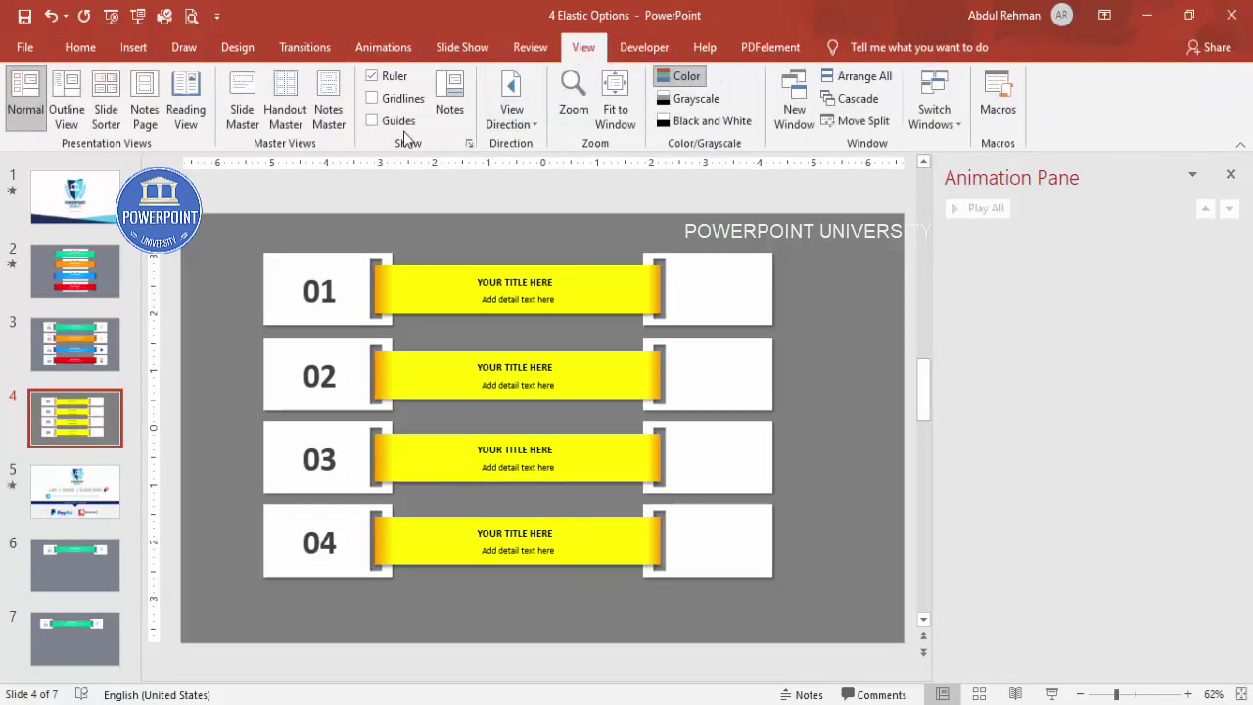
Move all four numbered white panels together horizontally inward until their inner edges meet the vertical centre guide
left_click(352, 274)
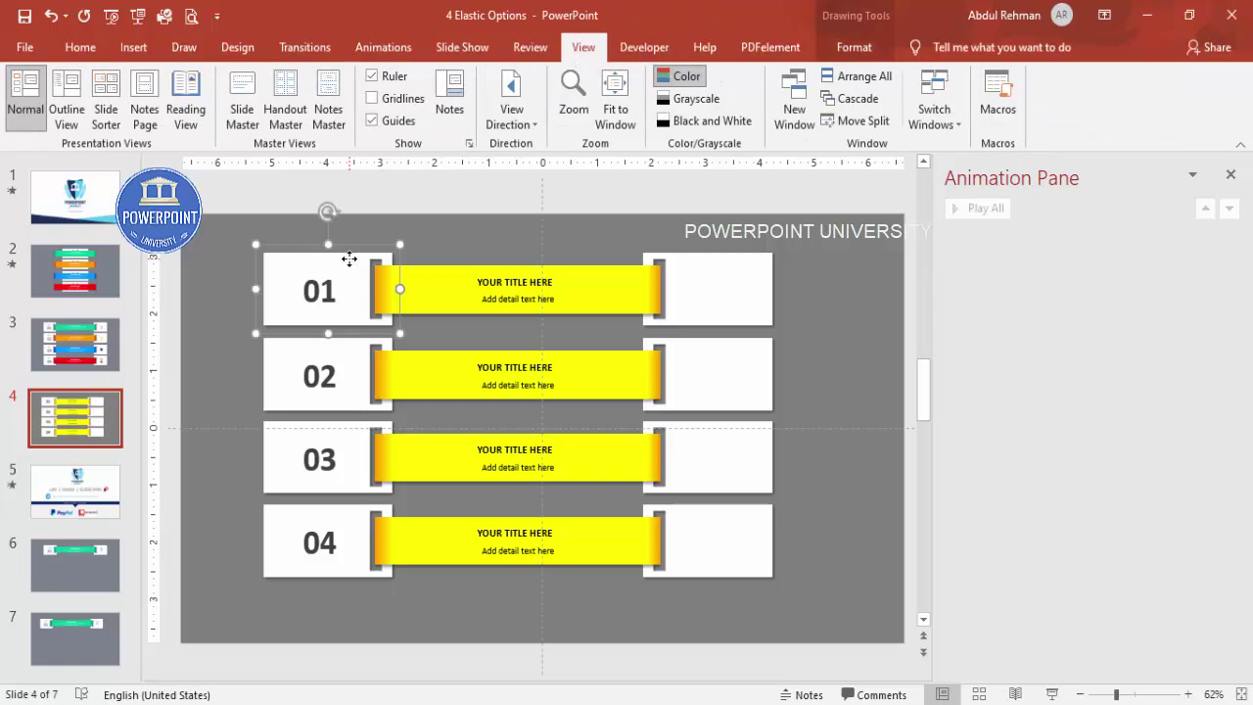
left_click(338, 358, "shift")
left_click(355, 442, "shift")
left_click(355, 521, "shift")
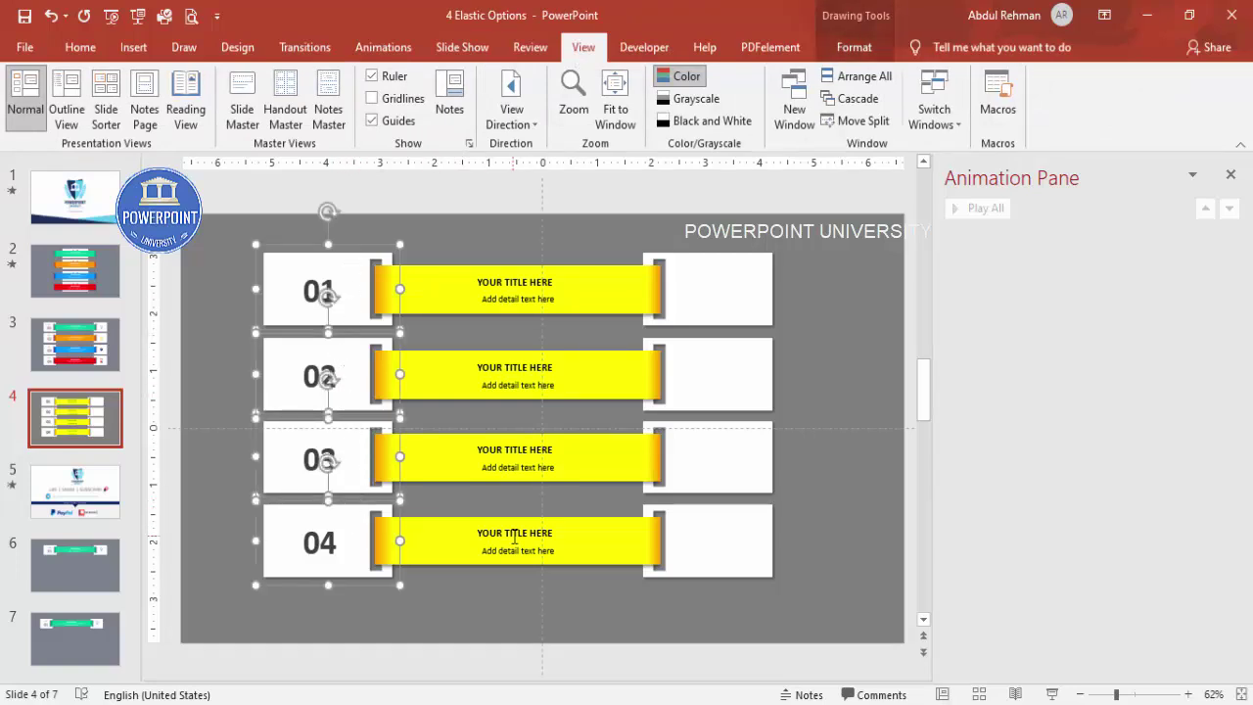
key("Right")
key("Right")
key("Right")
key("Right")
key("Right")
key("Right")
key("Right")
key("Right")
key("Right")
key("Right")
key("Right")
key("Right")
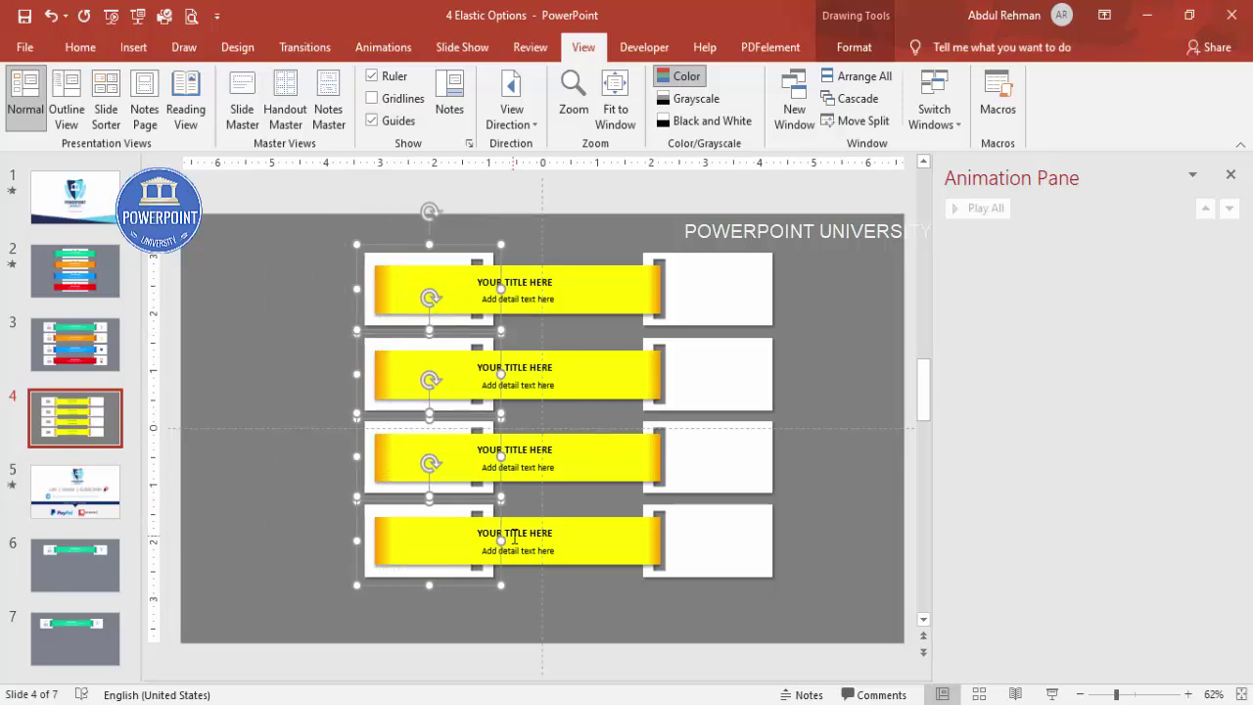
key("Right")
key("Right")
key("Right")
key("Right")
key("ctrl+Right")
key("ctrl+Right")
key("ctrl+Right")
key("ctrl+Right")
key("ctrl+Right")
key("ctrl+Right")
key("ctrl+Right")
key("ctrl+Right")
key("ctrl+Right")
key("ctrl+Right")
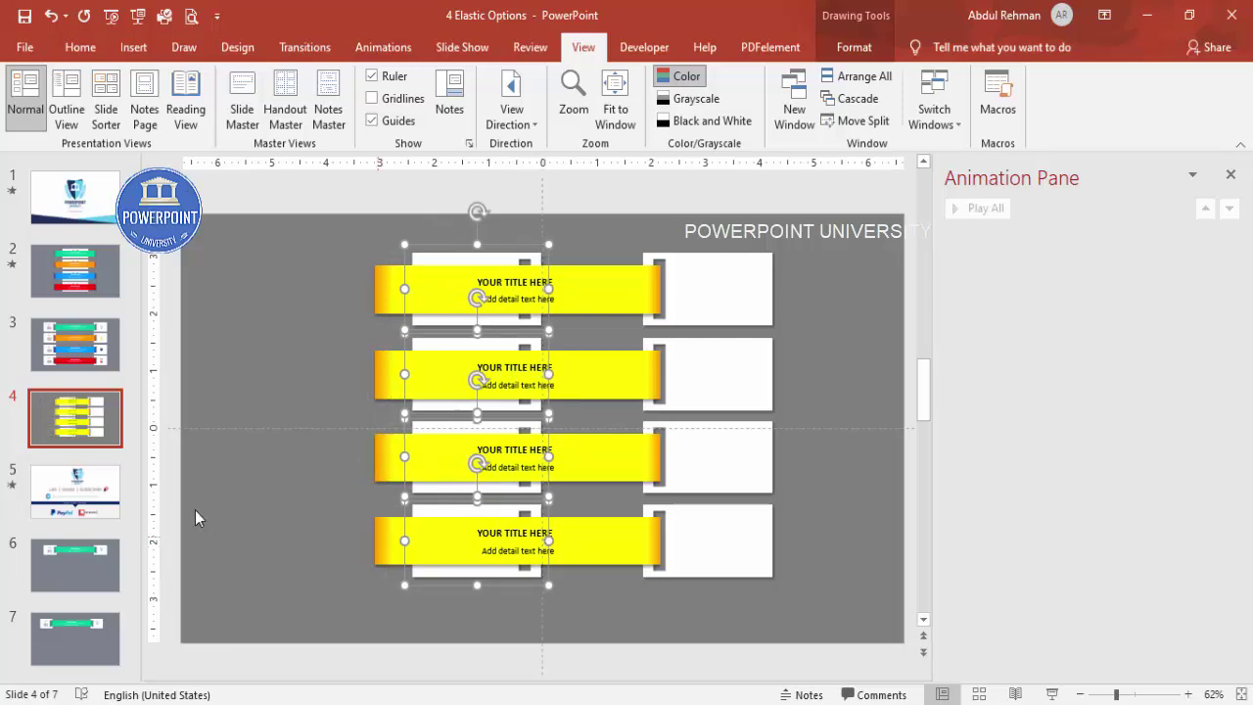
Move the four blank white panels together horizontally inward until their inner edges meet the vertical centre guide
left_click(761, 313)
left_click(716, 362, "shift")
left_click(713, 446, "shift")
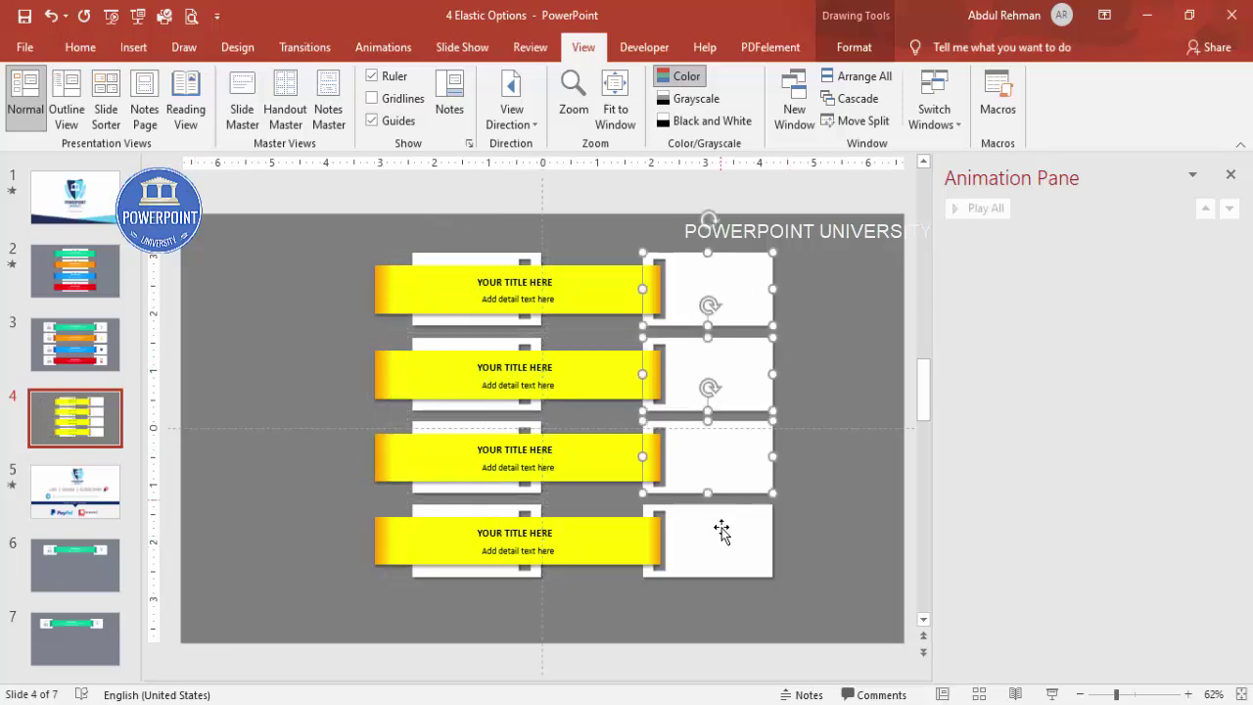
left_click(721, 520, "shift")
key("Left")
key("Left")
key("Left")
key("Left")
key("Left")
key("Left")
key("Left")
key("Left")
key("Left")
key("Left")
key("Left")
key("Left")
key("Left")
key("Left")
key("Left")
key("Left")
key("Left")
key("Left")
key("Left")
key("Left")
key("Left")
key("Left")
key("Left")
key("Left")
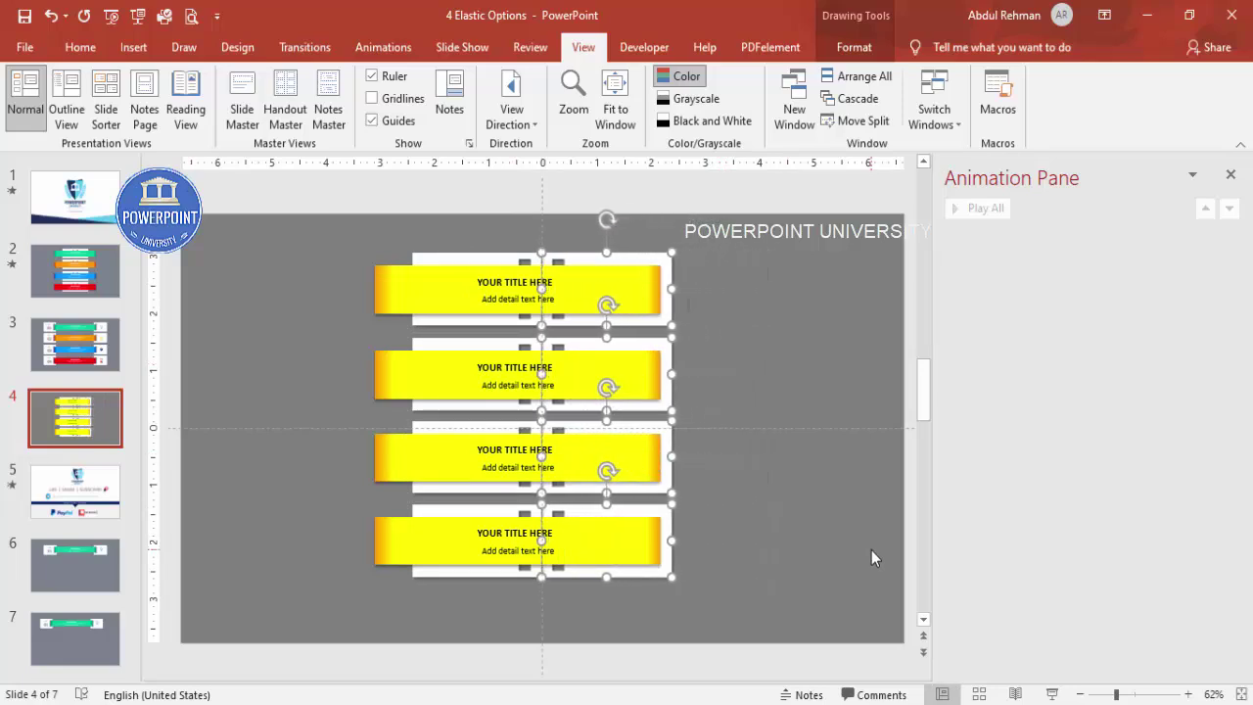
left_click(745, 382)
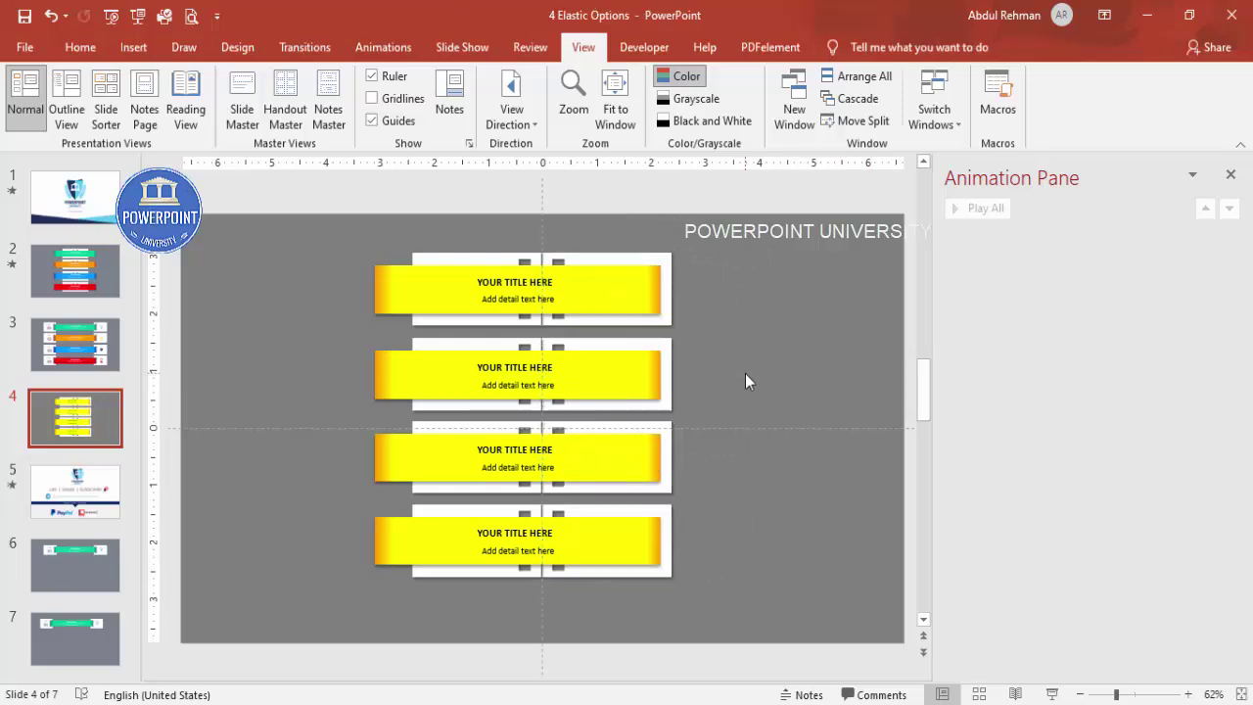
Add a Left motion path to row 01's numbered panel, ending with its slot at the yellow band's left end
left_click(465, 256)
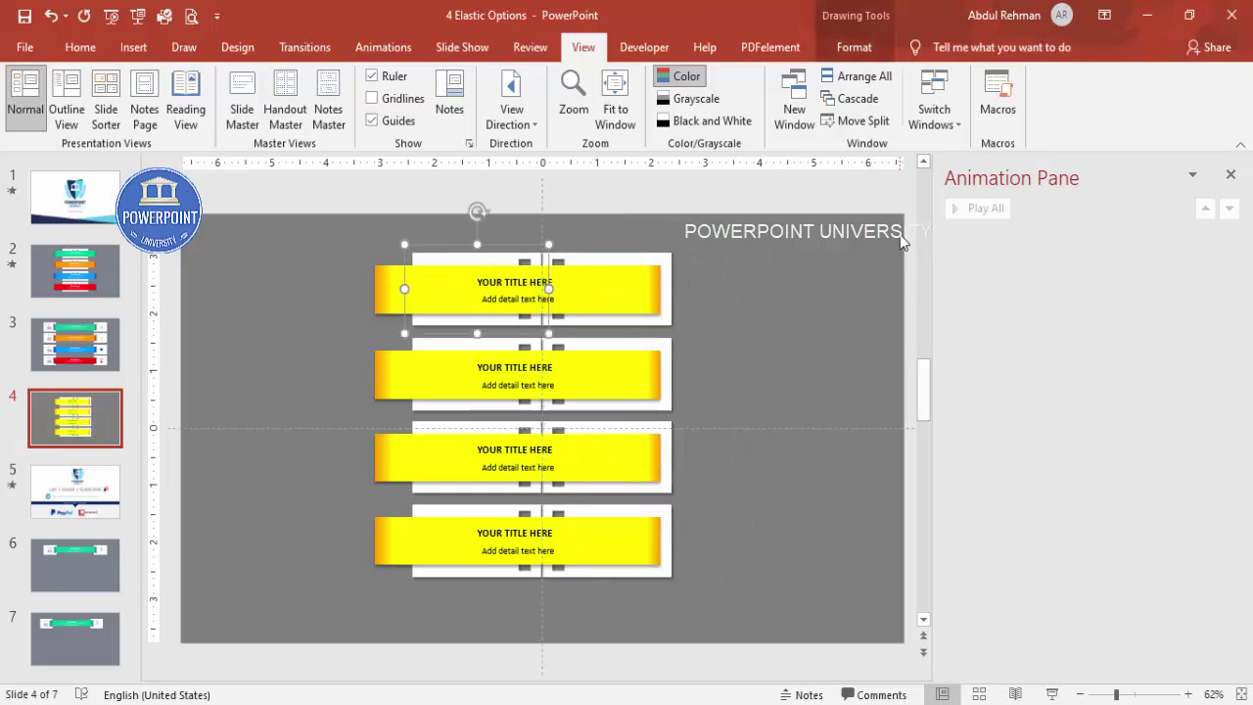
left_click(383, 49)
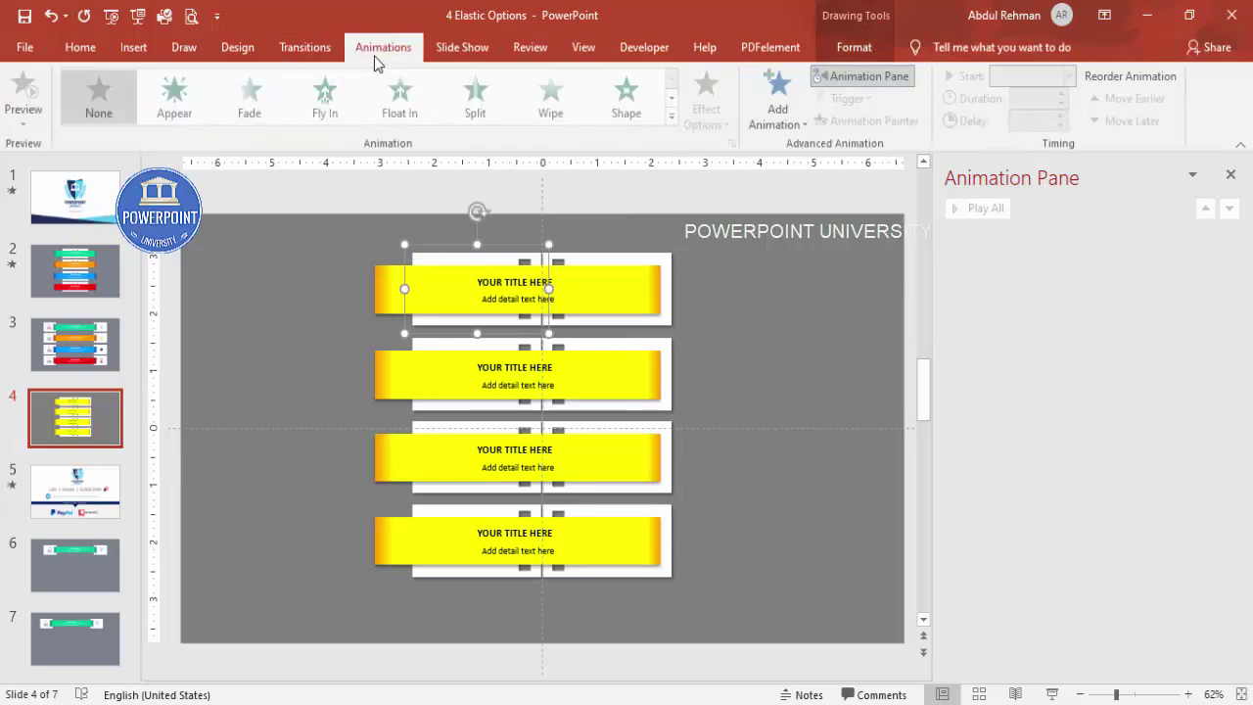
left_click(783, 116)
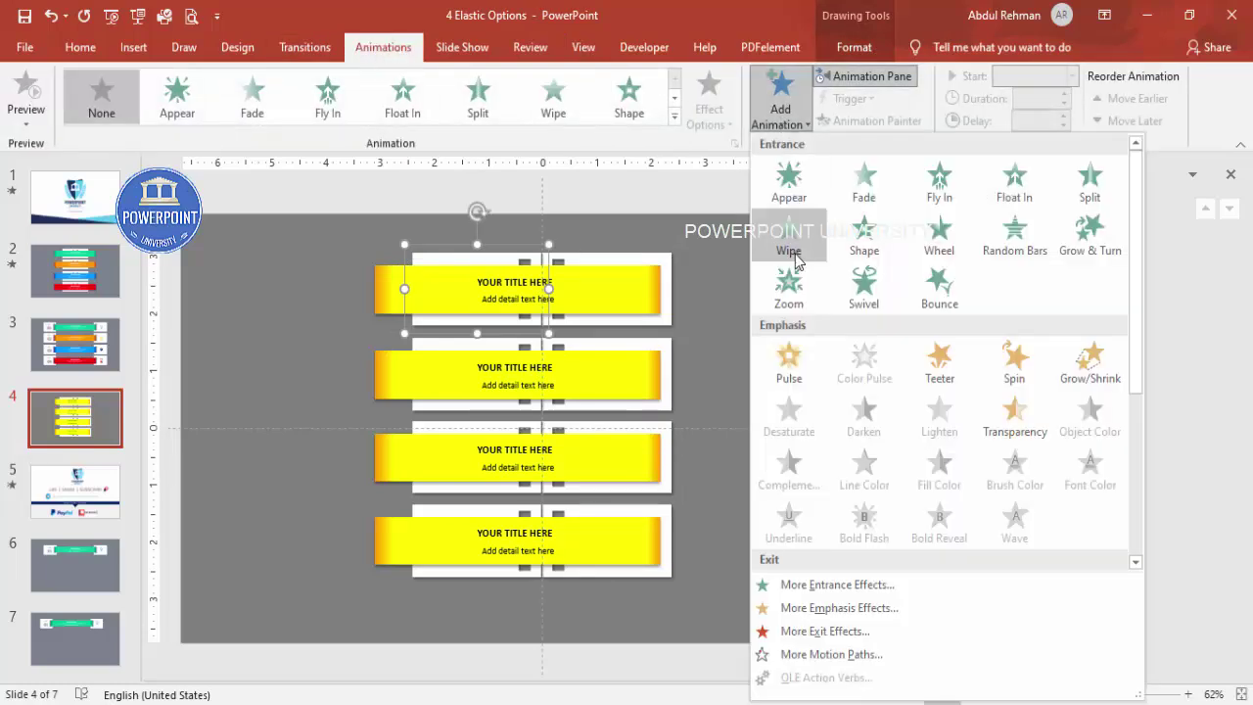
left_click(821, 656)
left_click_drag(757, 325, 759, 389)
left_click(520, 400)
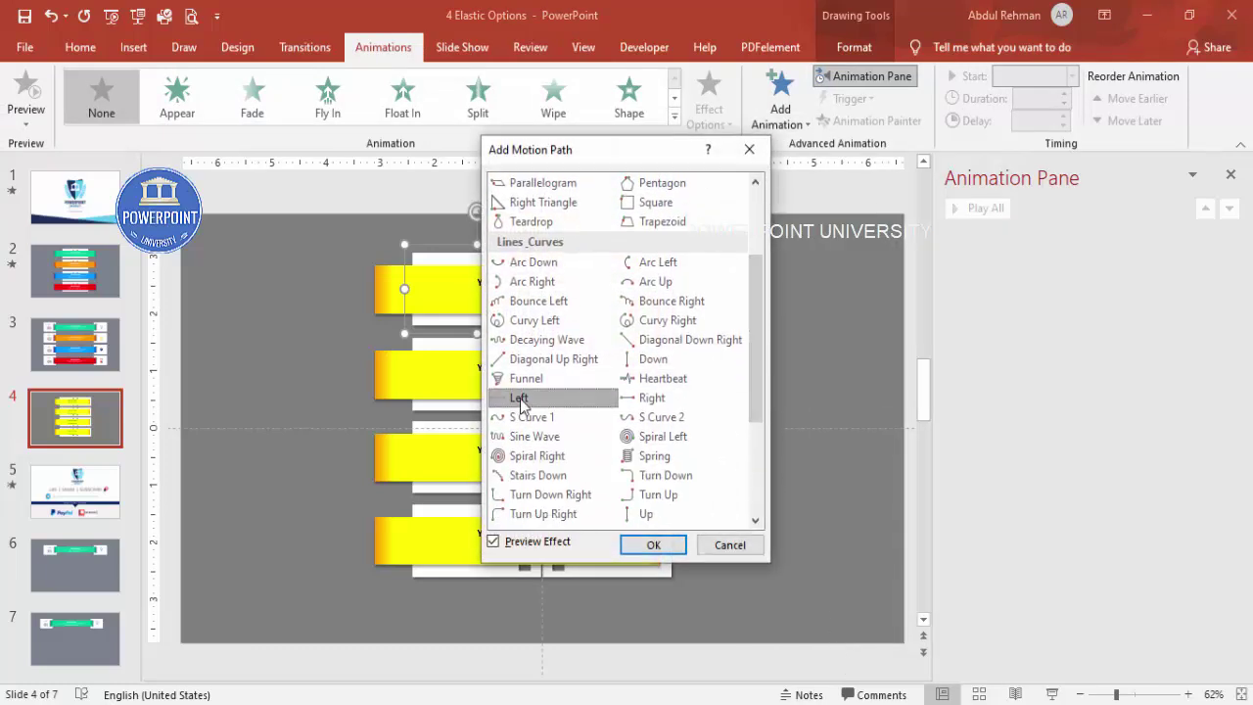
left_click(642, 545)
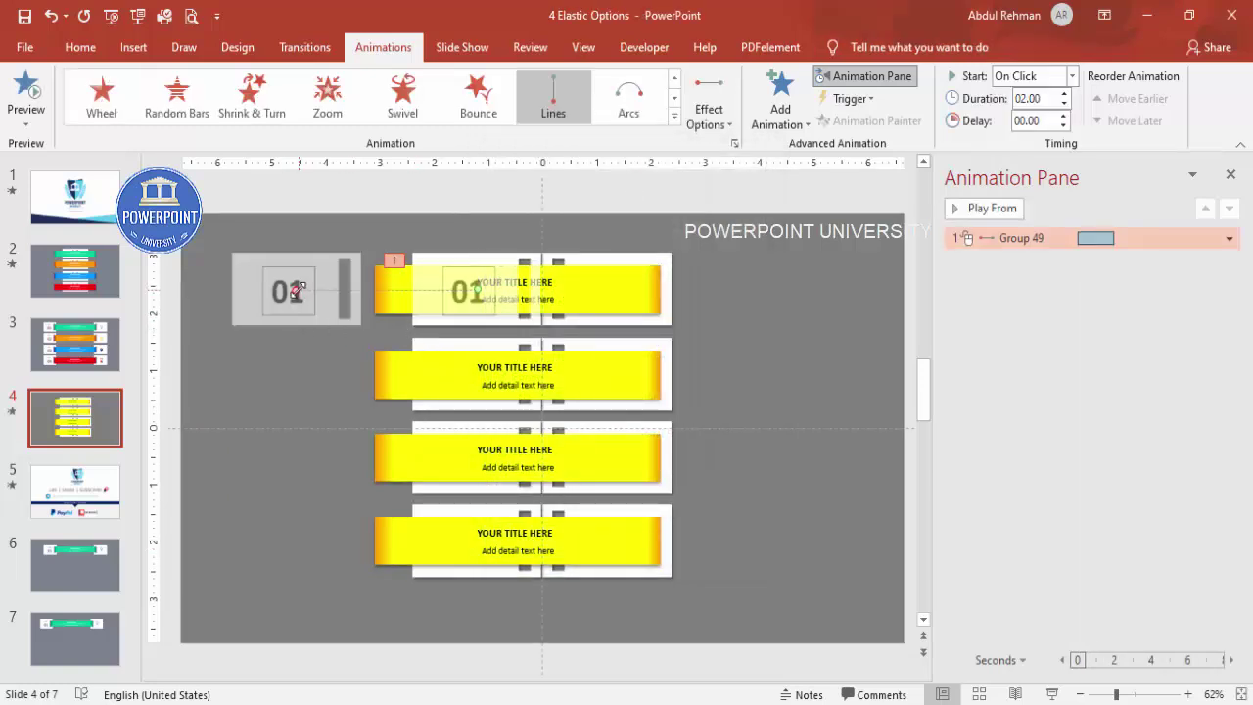
left_click_drag(296, 287, 327, 288)
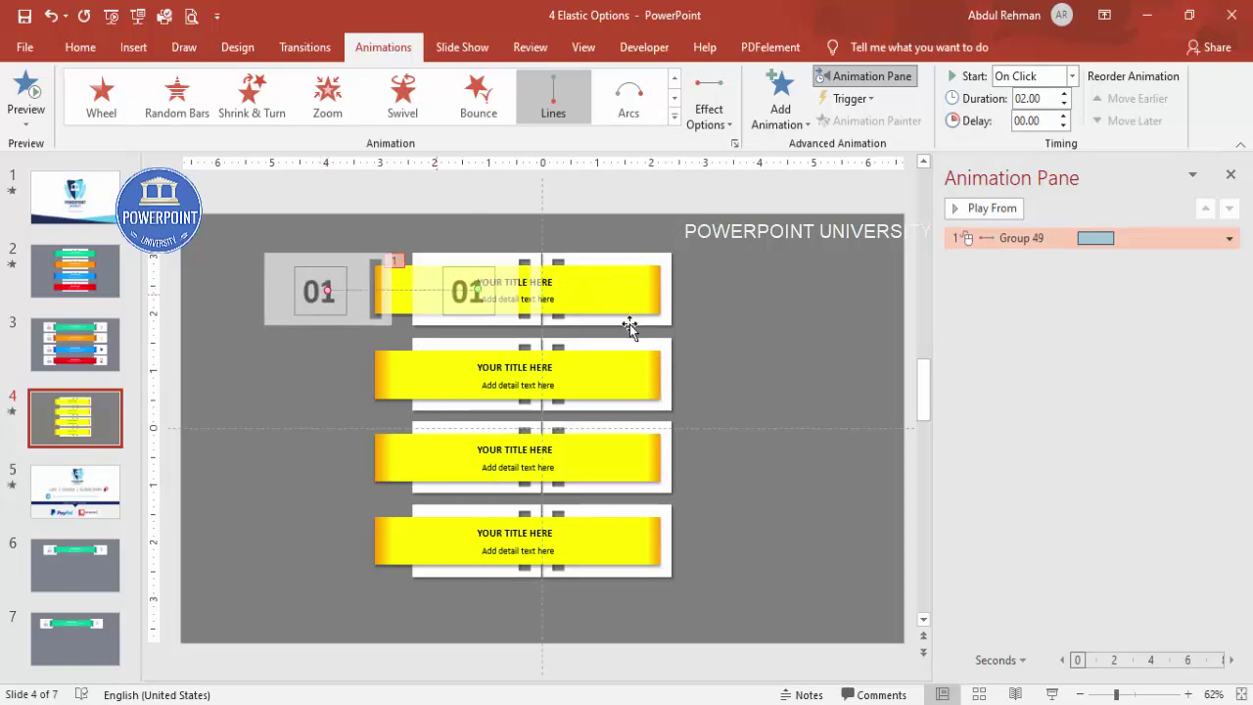
left_click(732, 303)
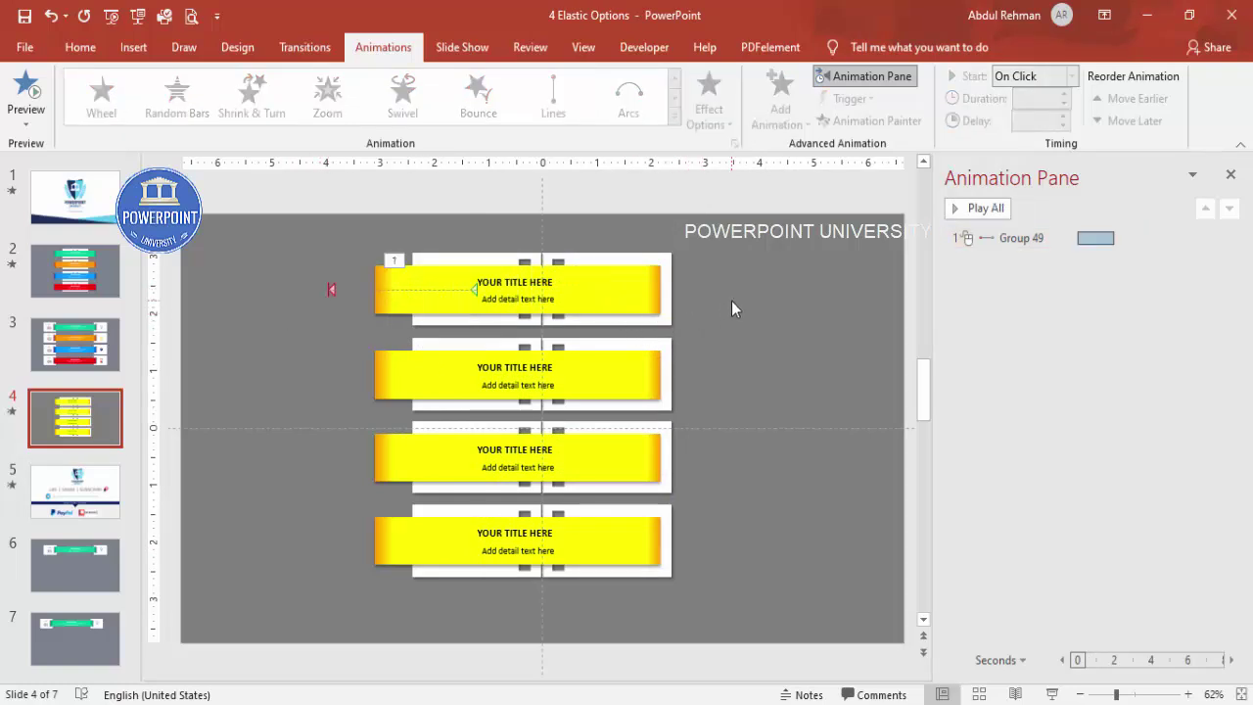
left_click(611, 262)
left_click(780, 103)
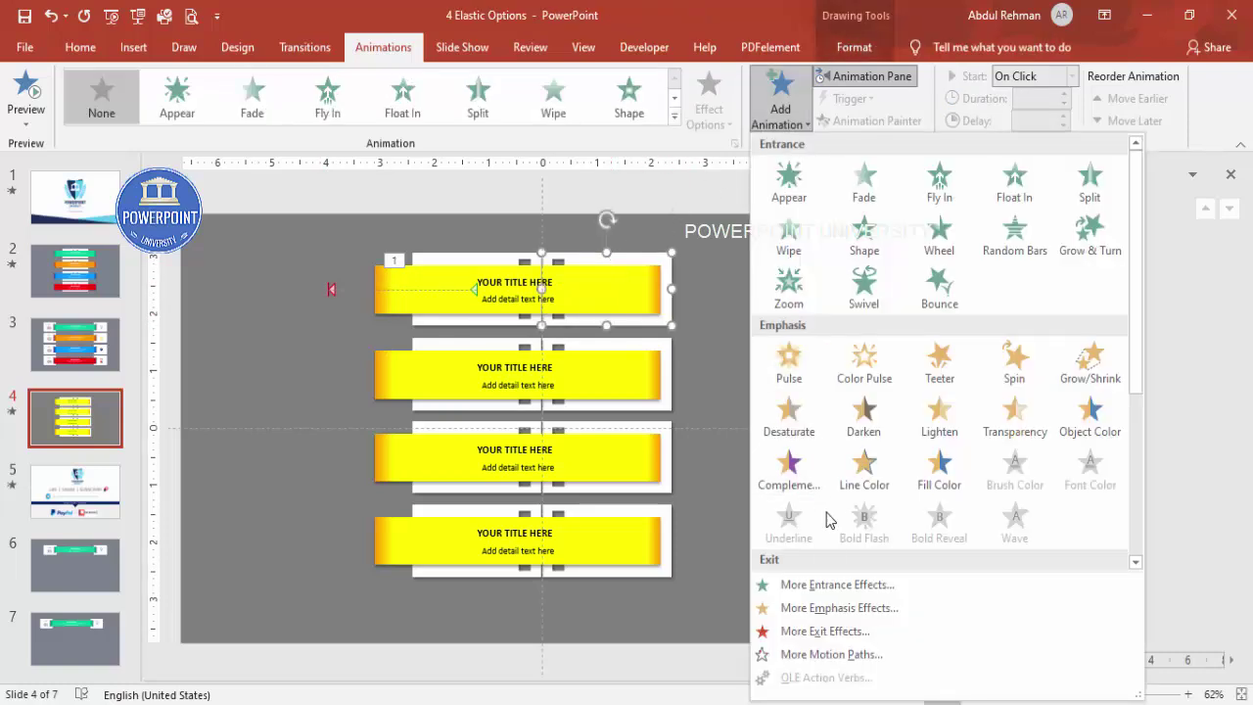
left_click(824, 584)
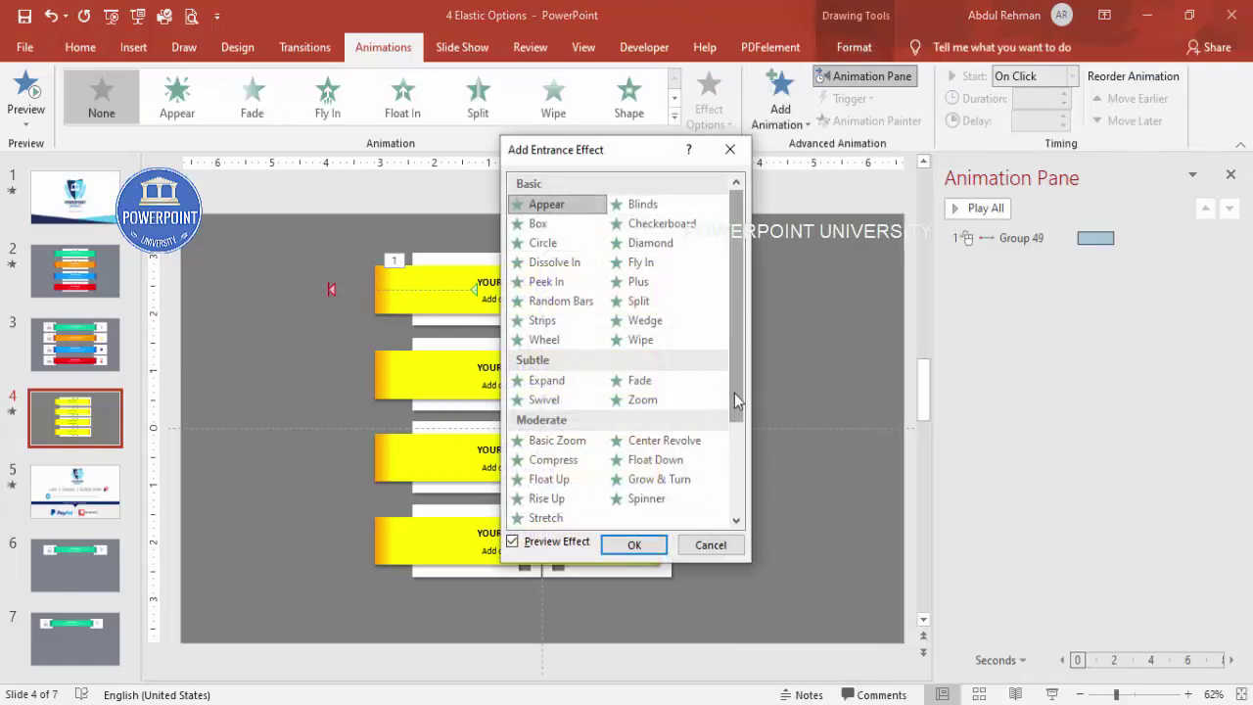
left_click_drag(738, 411, 738, 502)
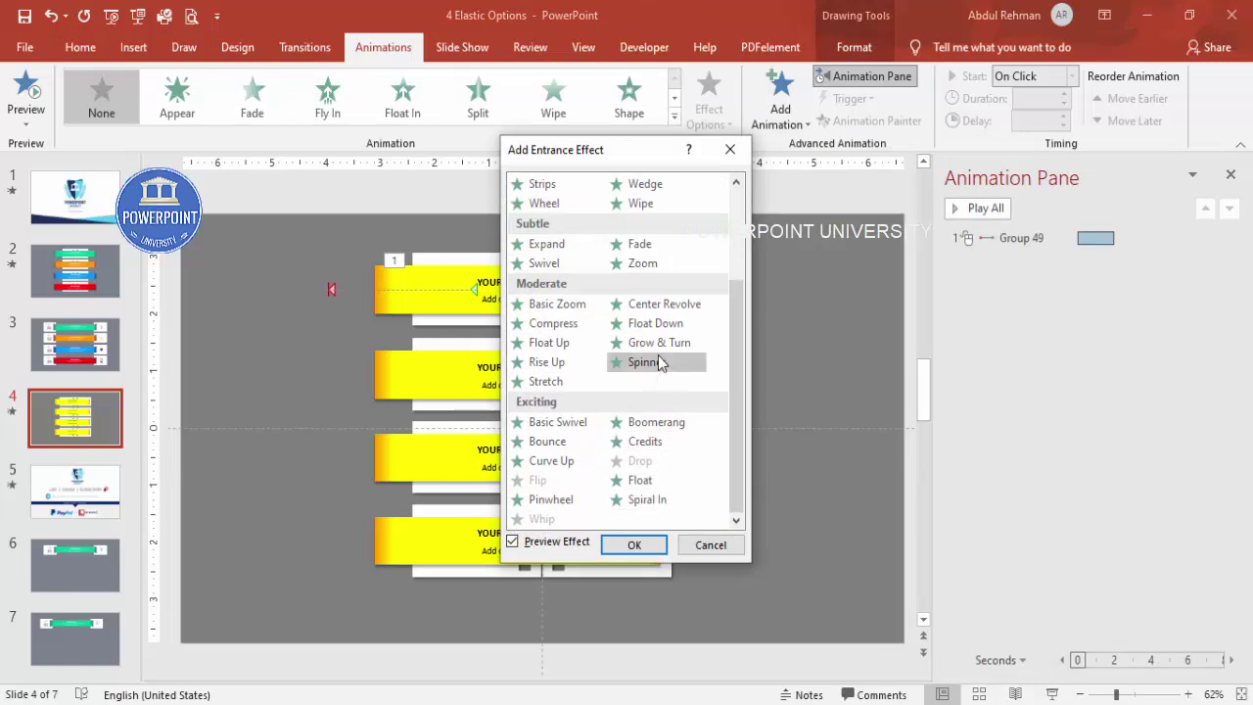
left_click(711, 544)
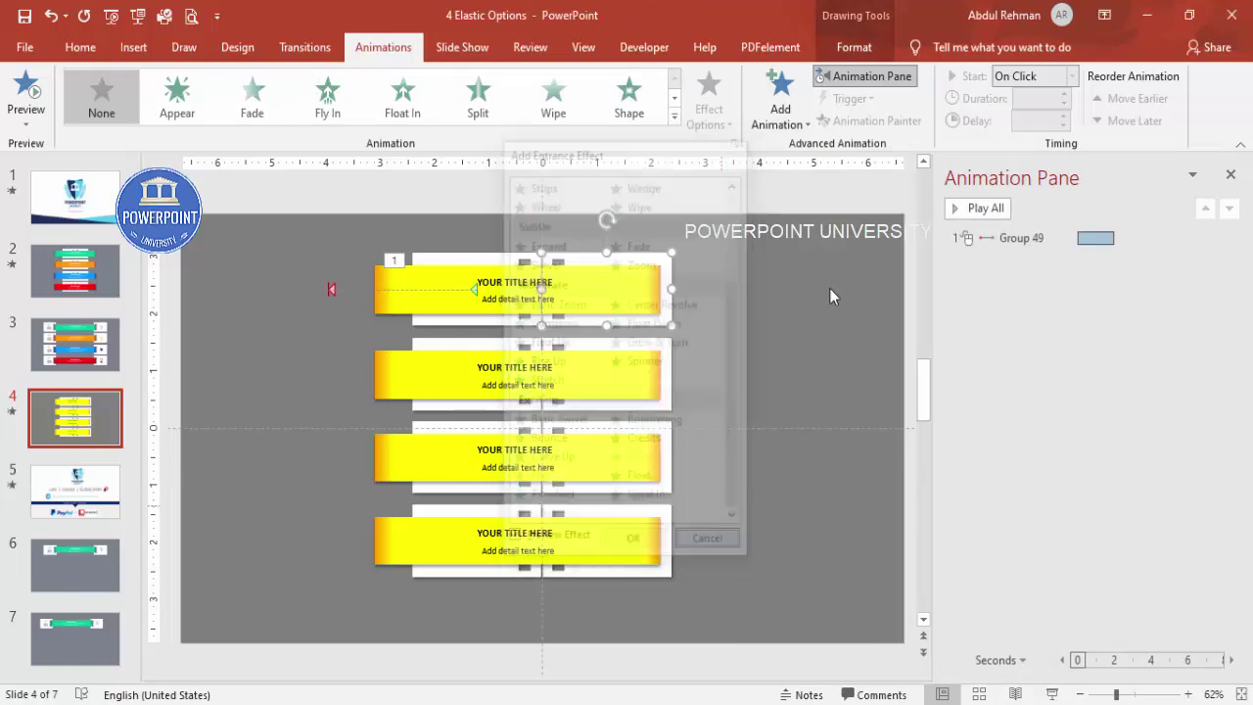
Add a Right motion path to row 01's blank white panel, shortened so its slot ends at the yellow band's right end
left_click(780, 98)
left_click(827, 658)
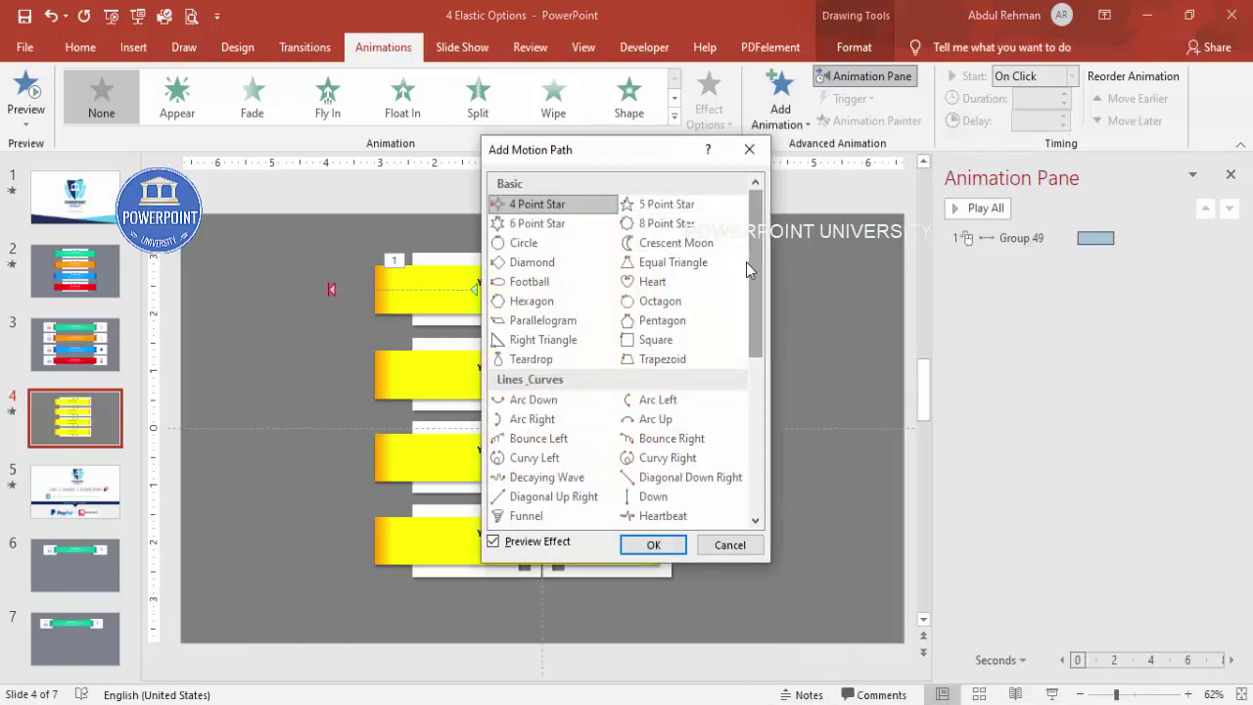
left_click_drag(755, 285, 747, 367)
left_click(685, 368)
left_click(653, 544)
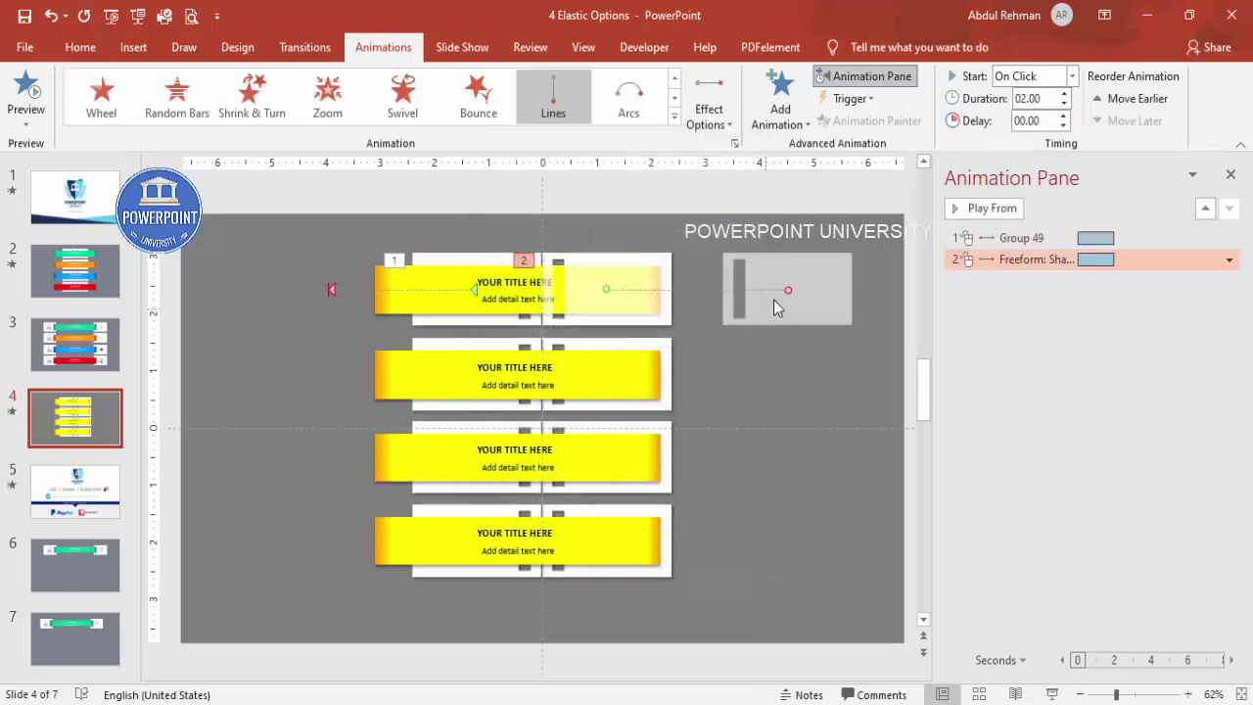
mouse_move(789, 290)
left_mouse_down()
mouse_move(724, 291)
mouse_move(774, 290)
left_mouse_up()
left_click(741, 373)
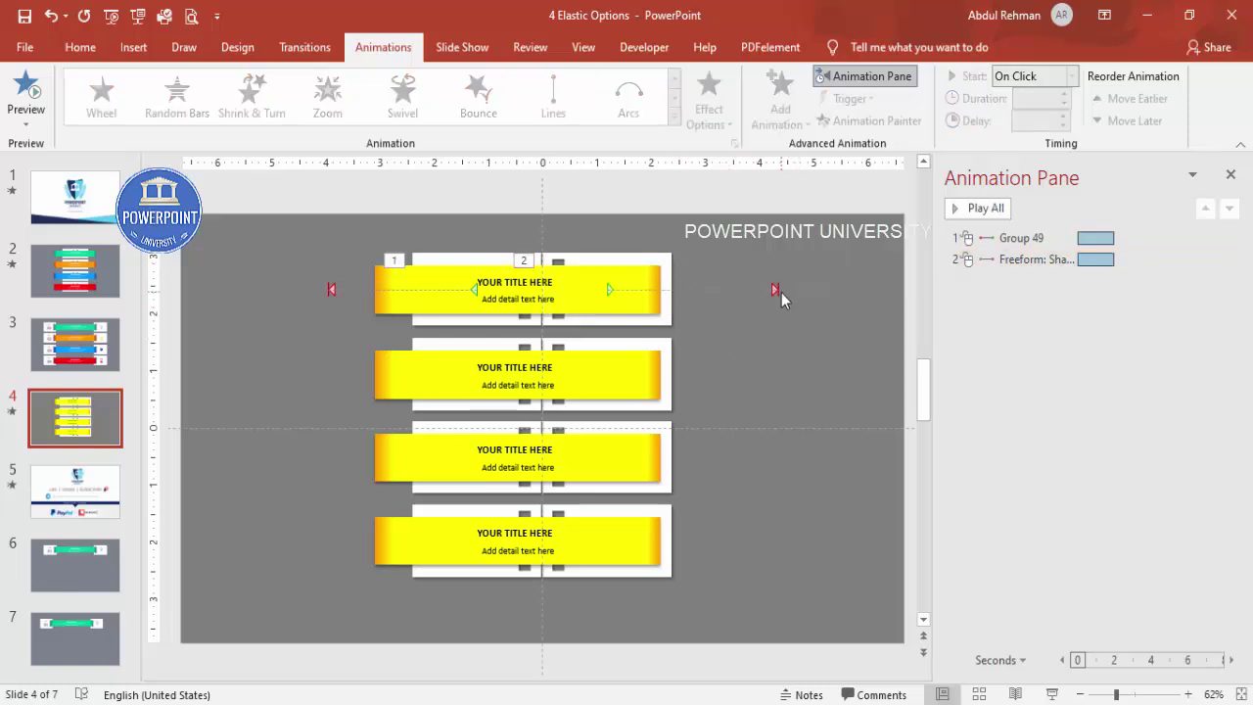
left_click(776, 291)
left_click_drag(775, 291, 704, 290)
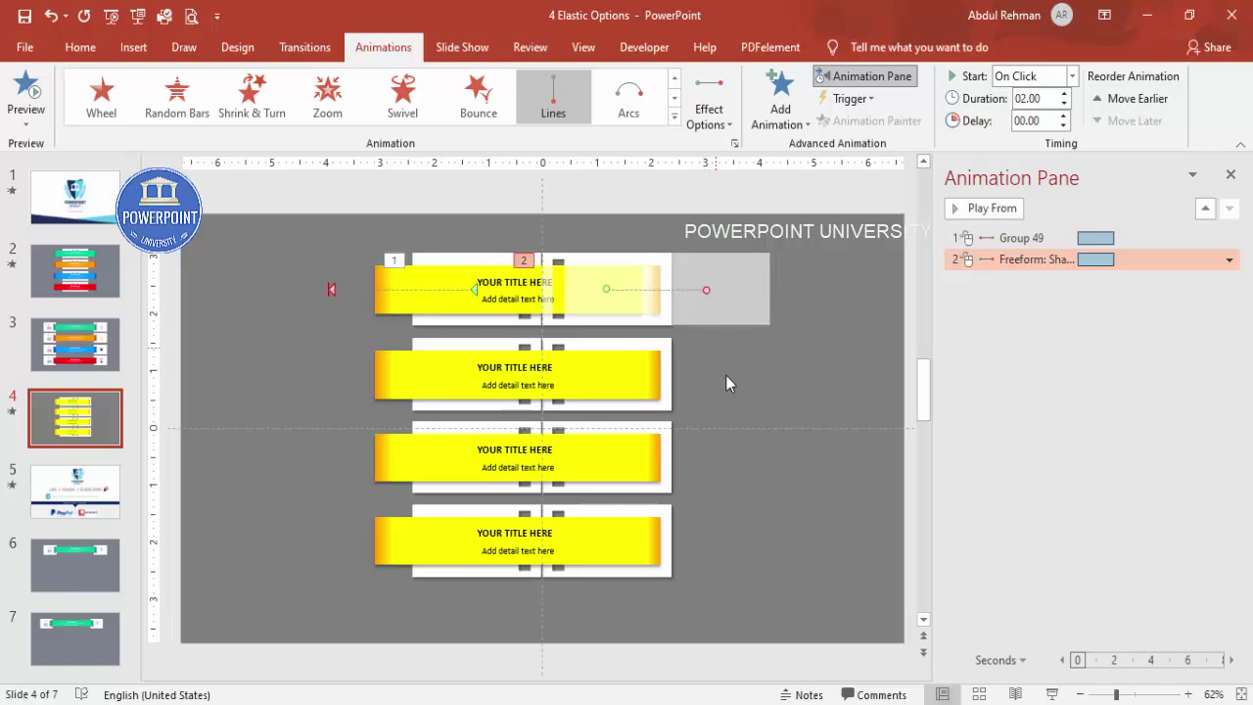
Set the motion path of row 01's blank white panel to start With Previous and preview the slide's animations
left_click(725, 358)
left_click(1035, 259)
left_click(1071, 75)
left_click(1028, 114)
left_click(983, 208)
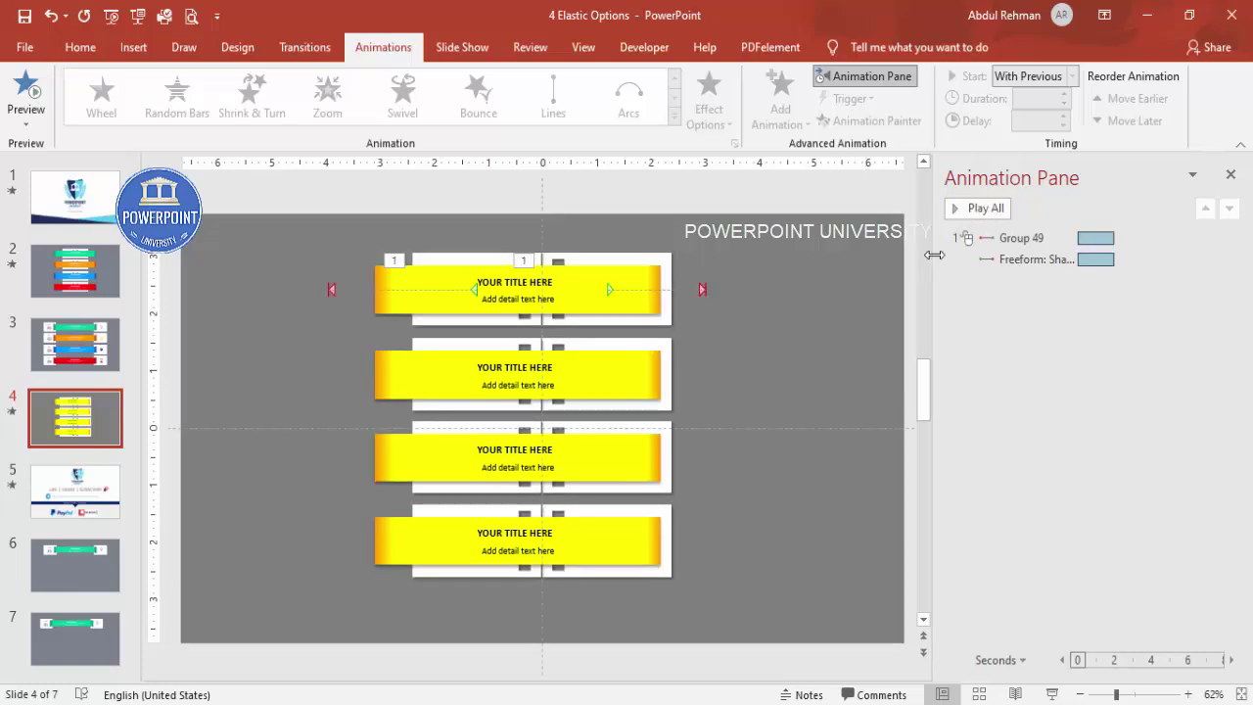
Set both row 01 motion paths to 0 sec smooth start, 0 sec smooth end and 0.68 sec bounce end
left_click(1018, 239)
left_click(1018, 258)
left_click(1228, 260)
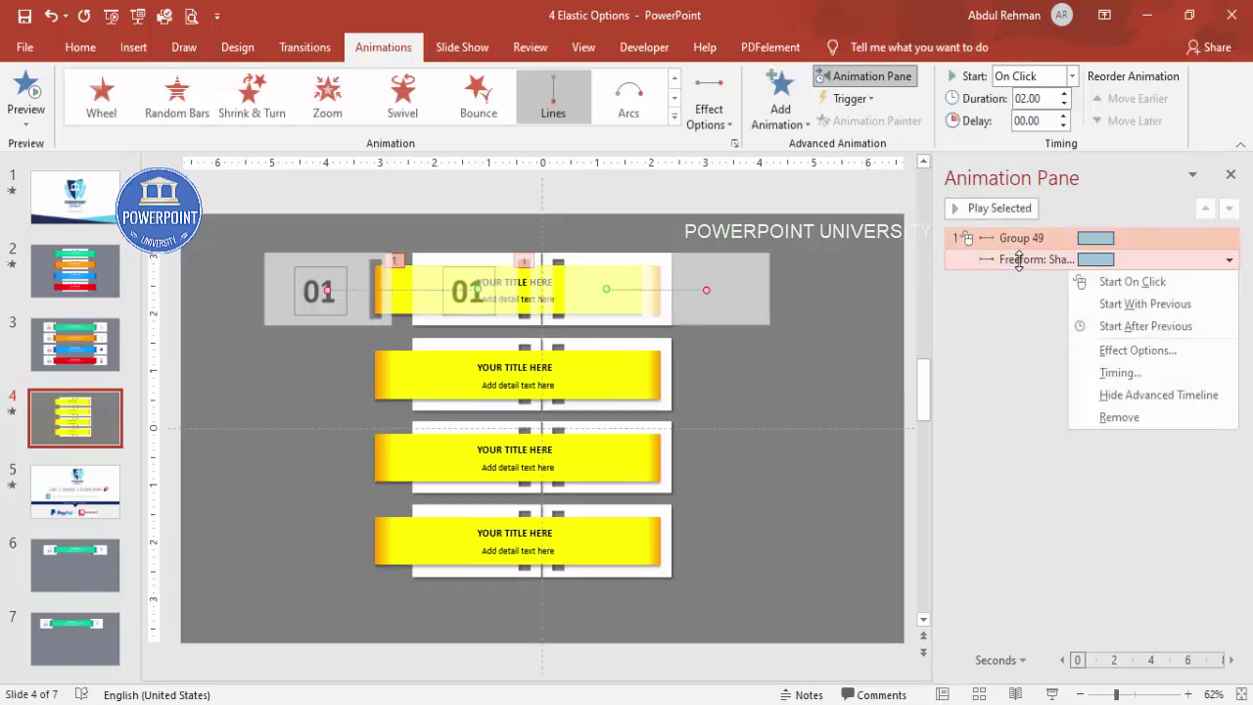
left_click(1139, 352)
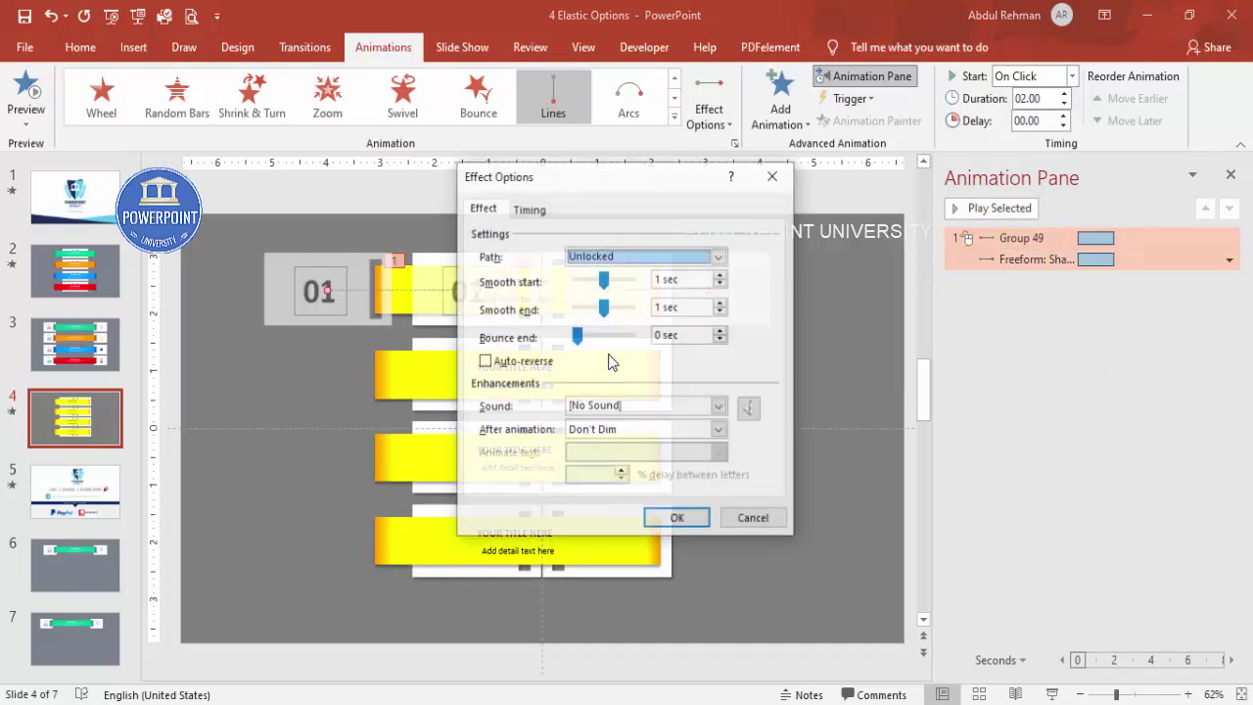
left_click_drag(609, 313, 553, 301)
left_click_drag(592, 284, 545, 287)
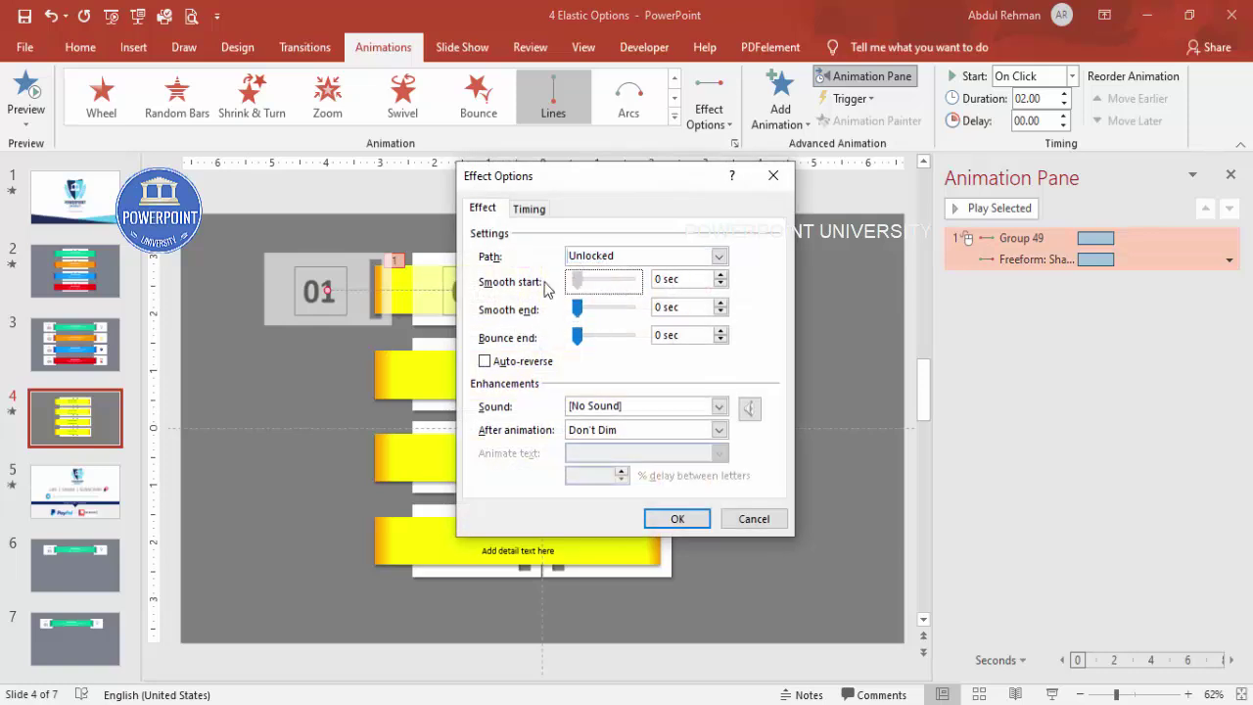
left_click_drag(577, 336, 599, 337)
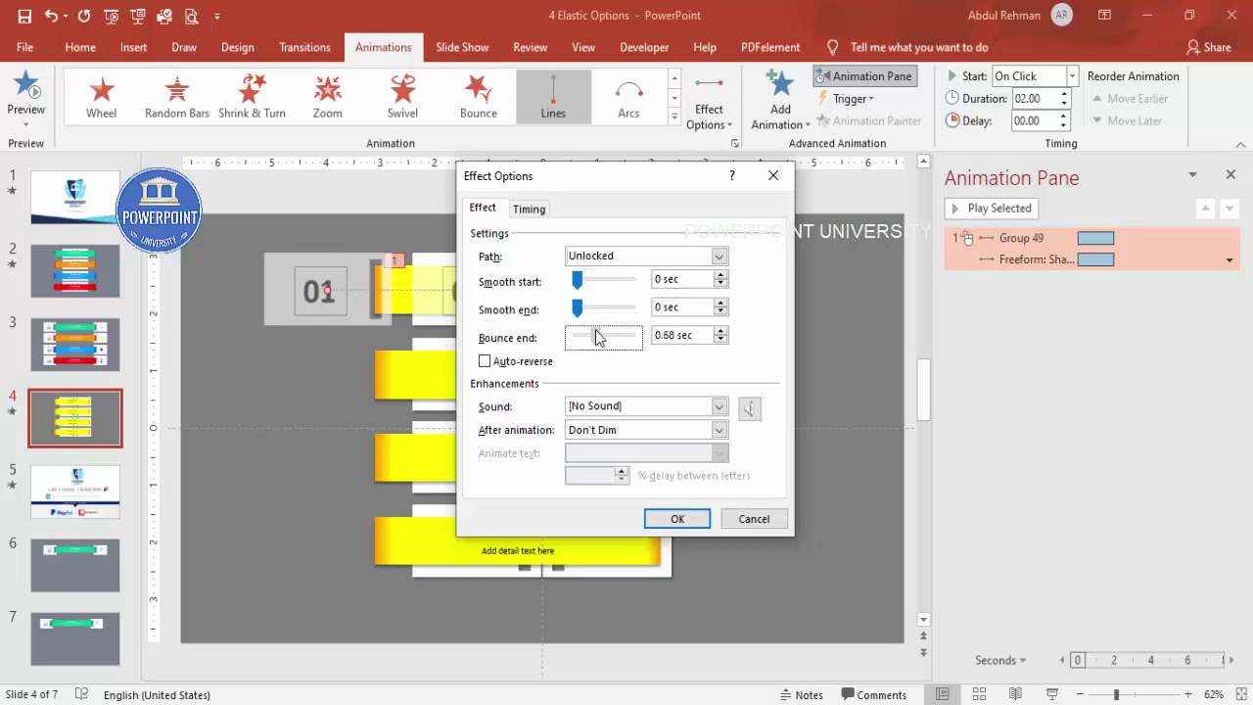
Set the duration of both row 01 motion paths to 1 second (Fast) and preview the bounce
left_click(529, 208)
left_click(673, 284)
left_click(631, 352)
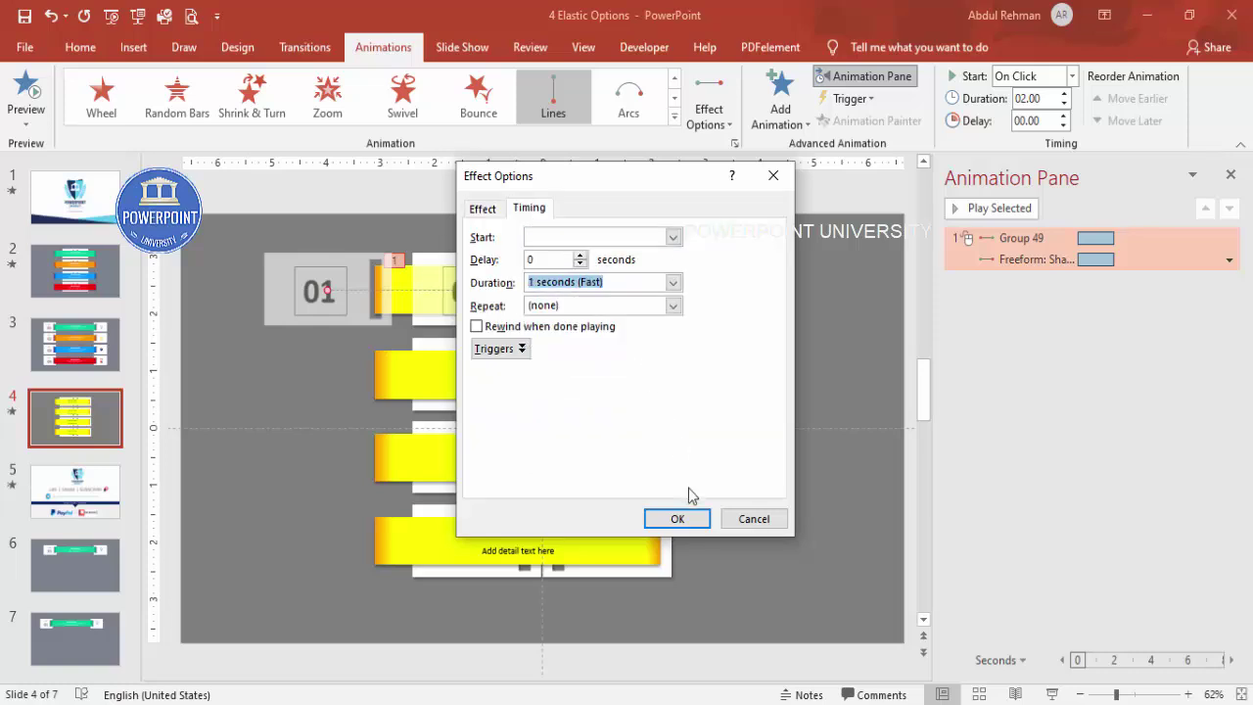
left_click(677, 519)
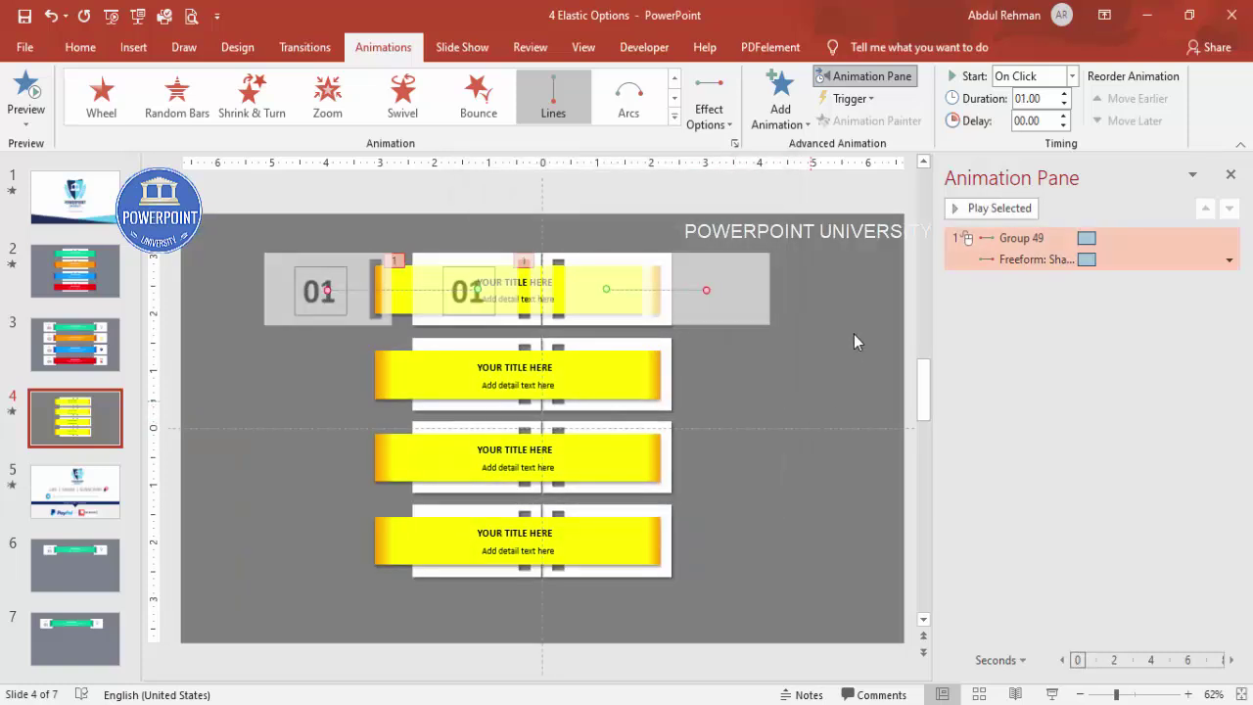
left_click(976, 207)
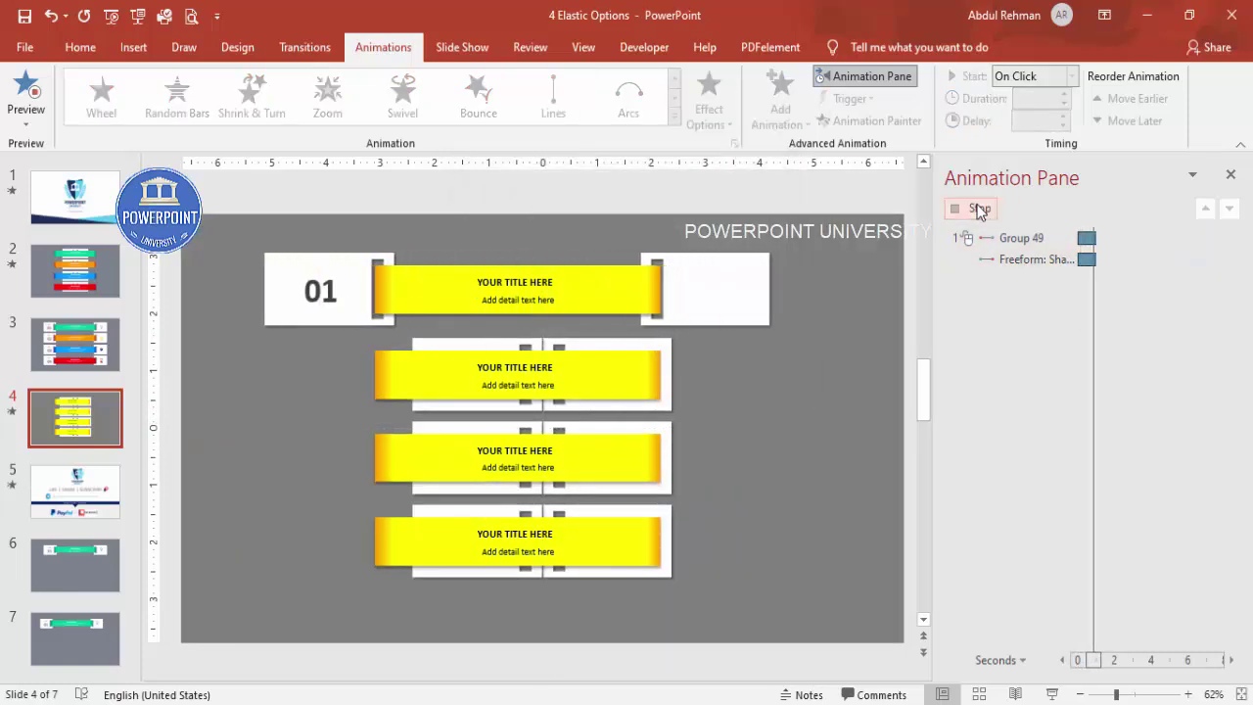
Add a Stretch entrance effect to row 01's yellow band group
left_click(619, 279)
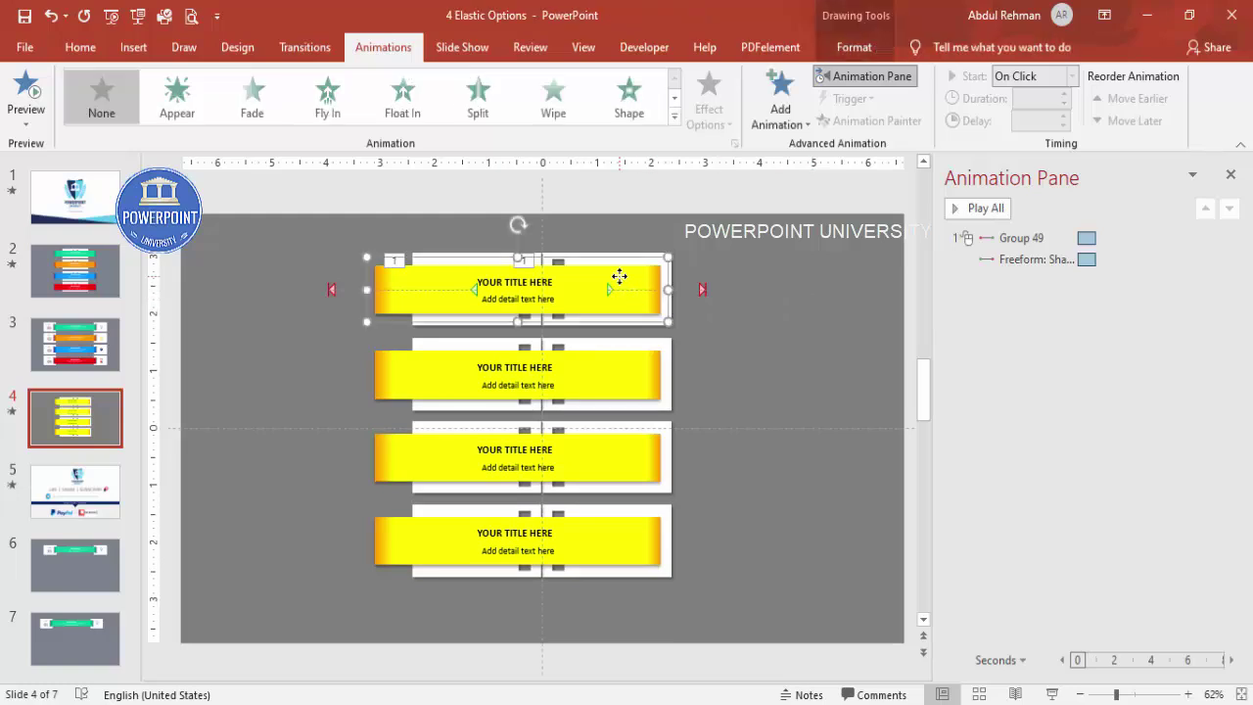
left_click(792, 122)
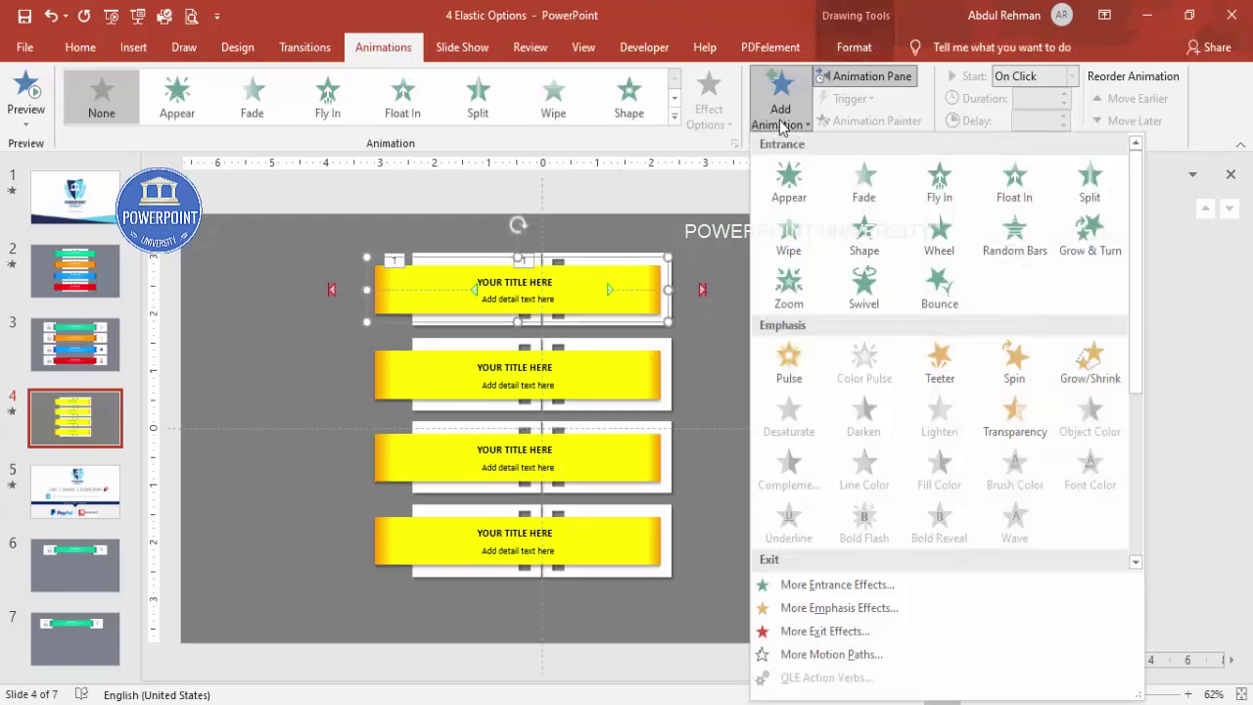
left_click(842, 584)
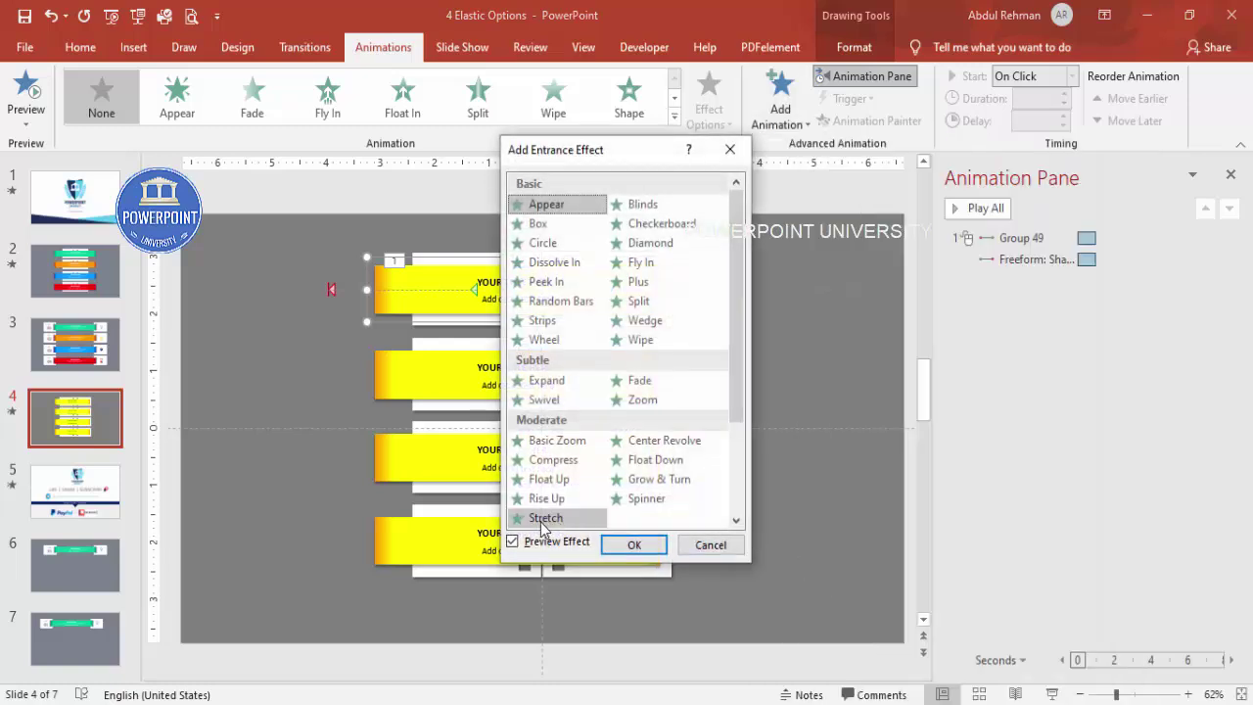
left_click(544, 519)
left_click(641, 546)
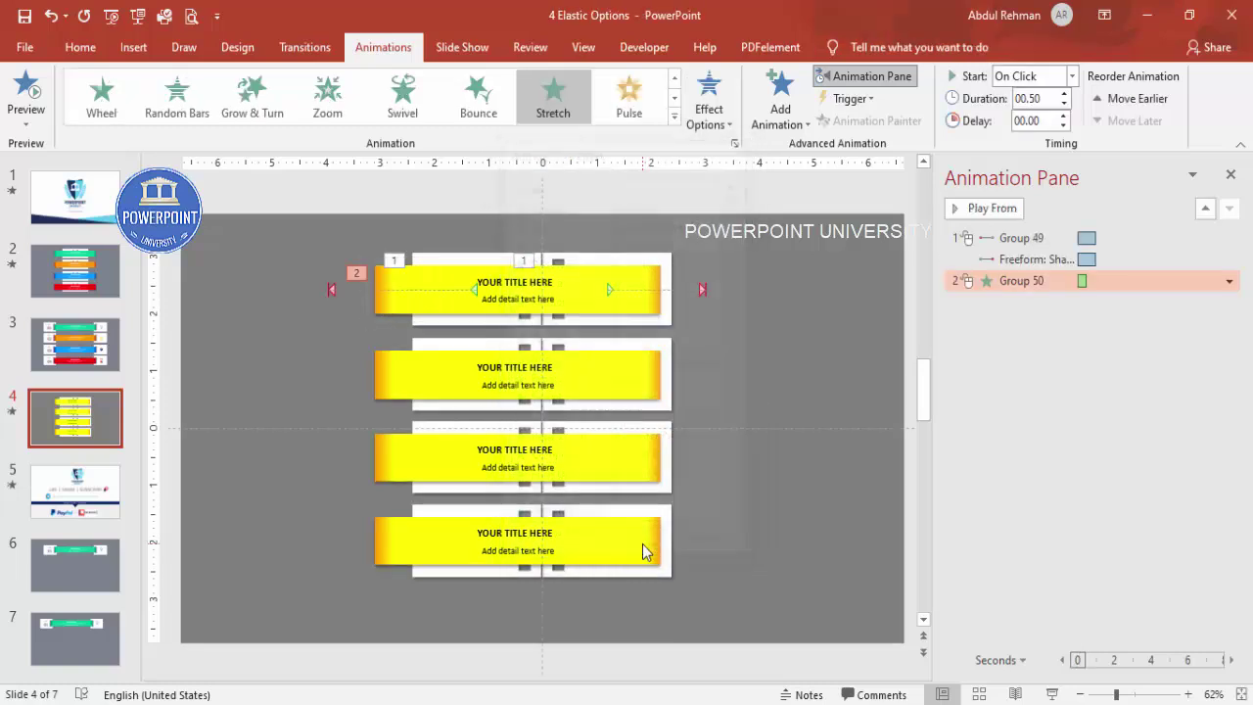
Set the yellow band's Stretch effect to start With Previous and preview row 01's combined animation
left_click(1072, 76)
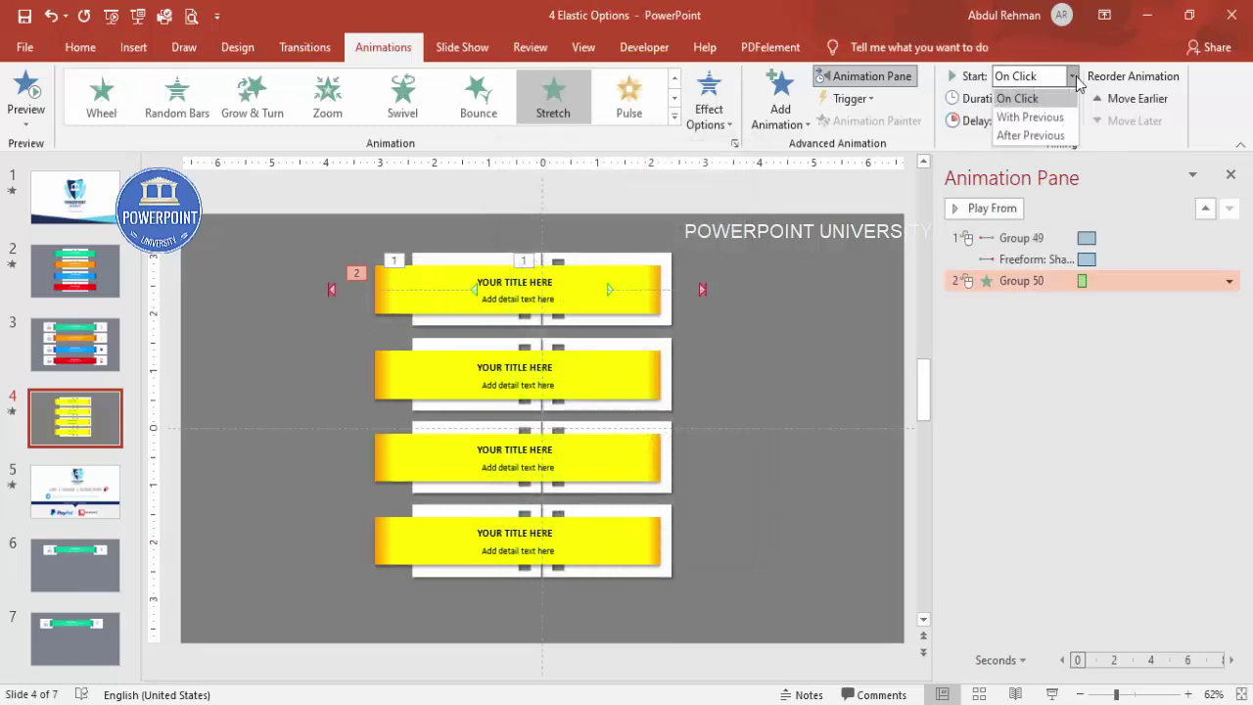
left_click(1030, 117)
left_click(837, 268)
left_click(966, 212)
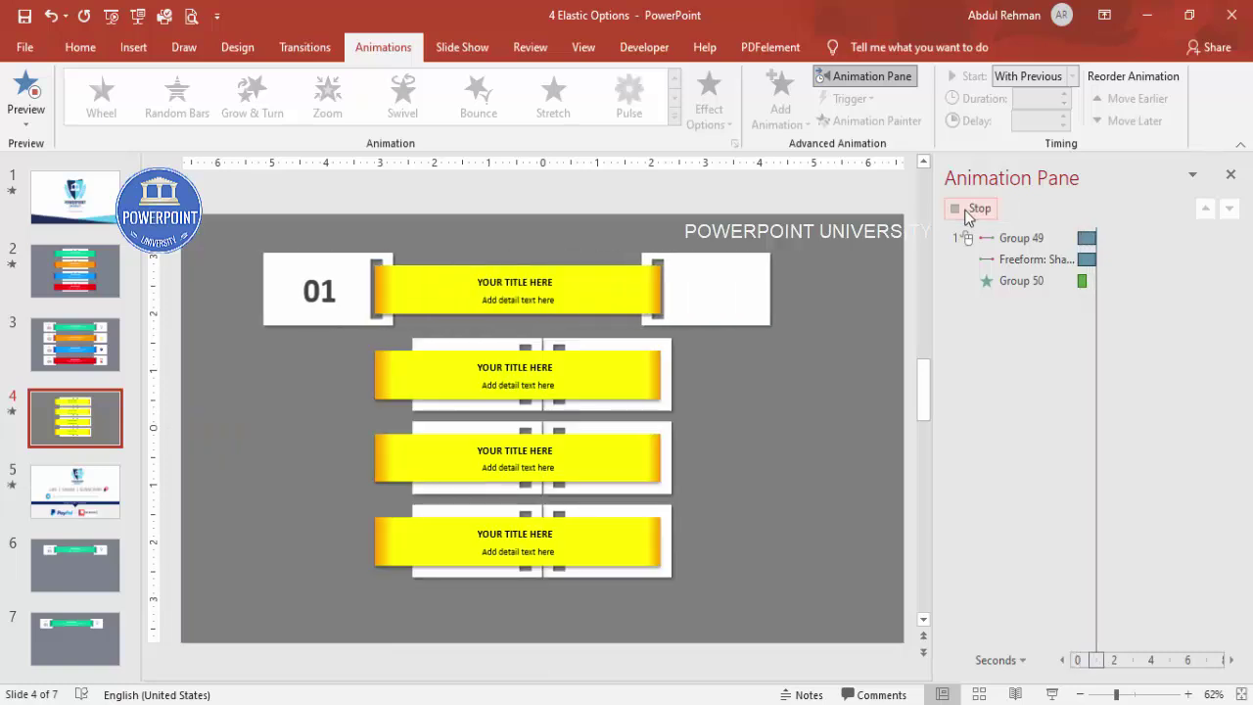
left_click(976, 210)
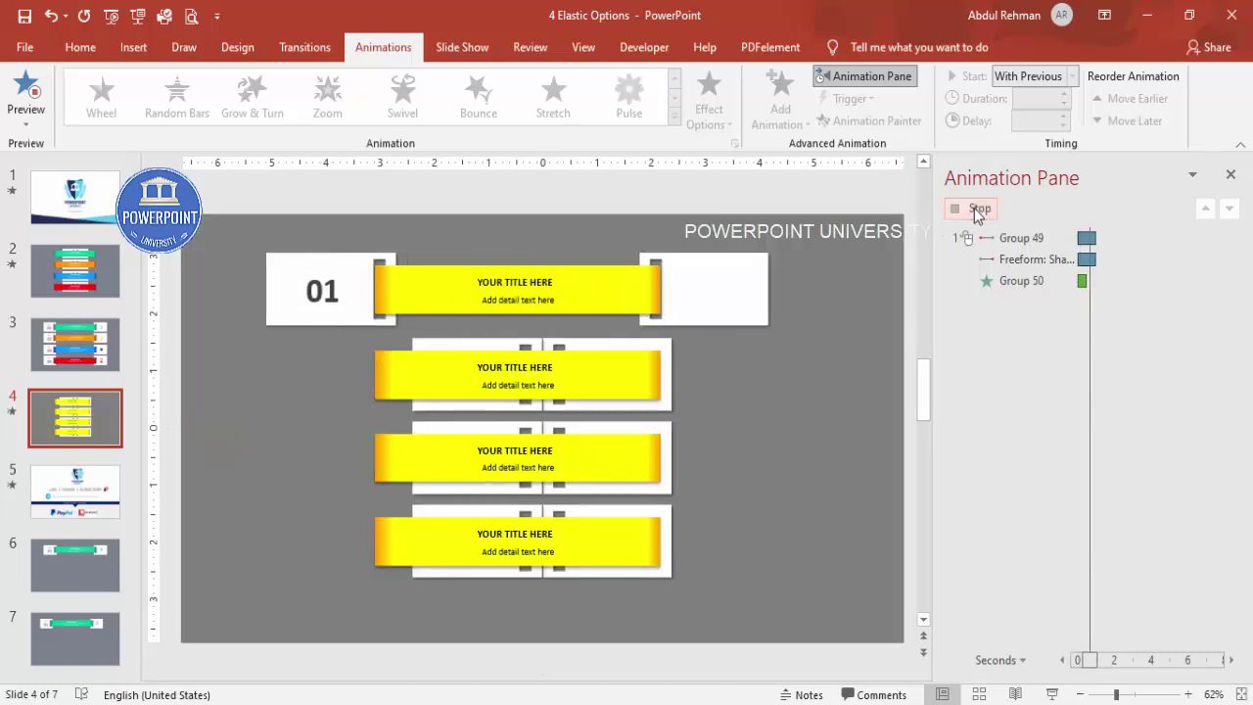
Delay the Stretch effect of row 01's yellow band by 0.10 seconds, previewing the animation timing
left_click(1013, 281)
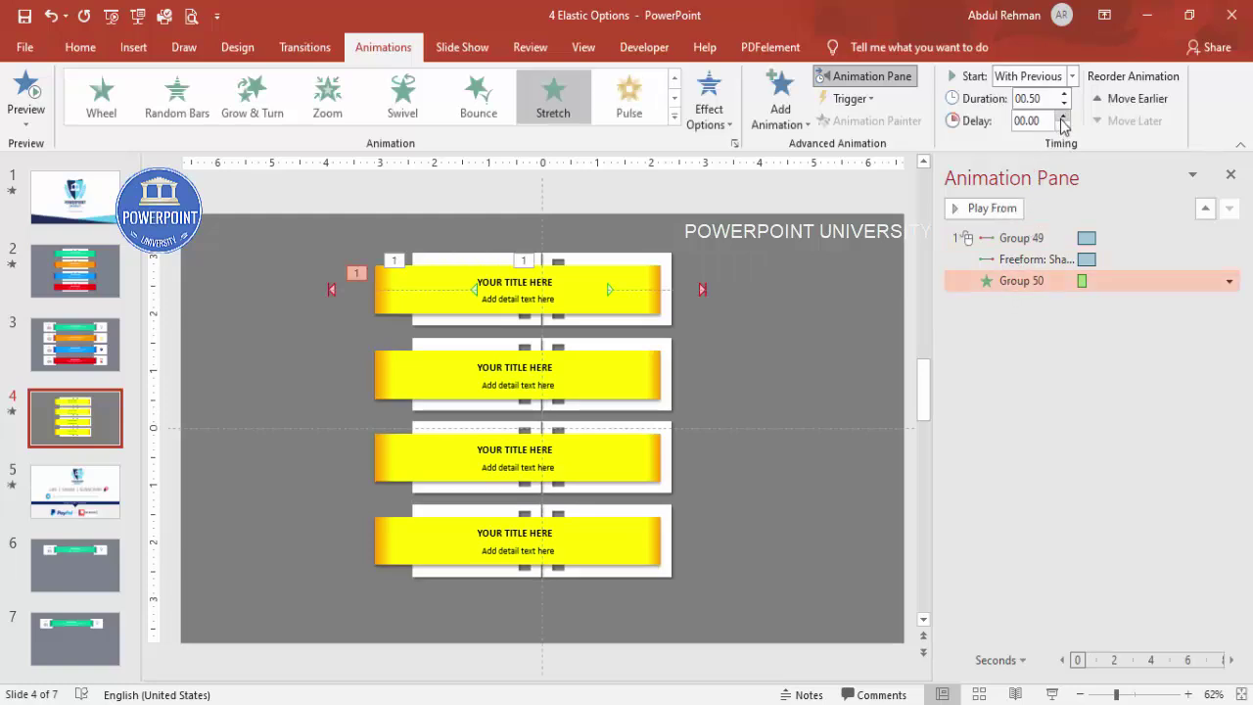
left_click(872, 323)
left_click(979, 209)
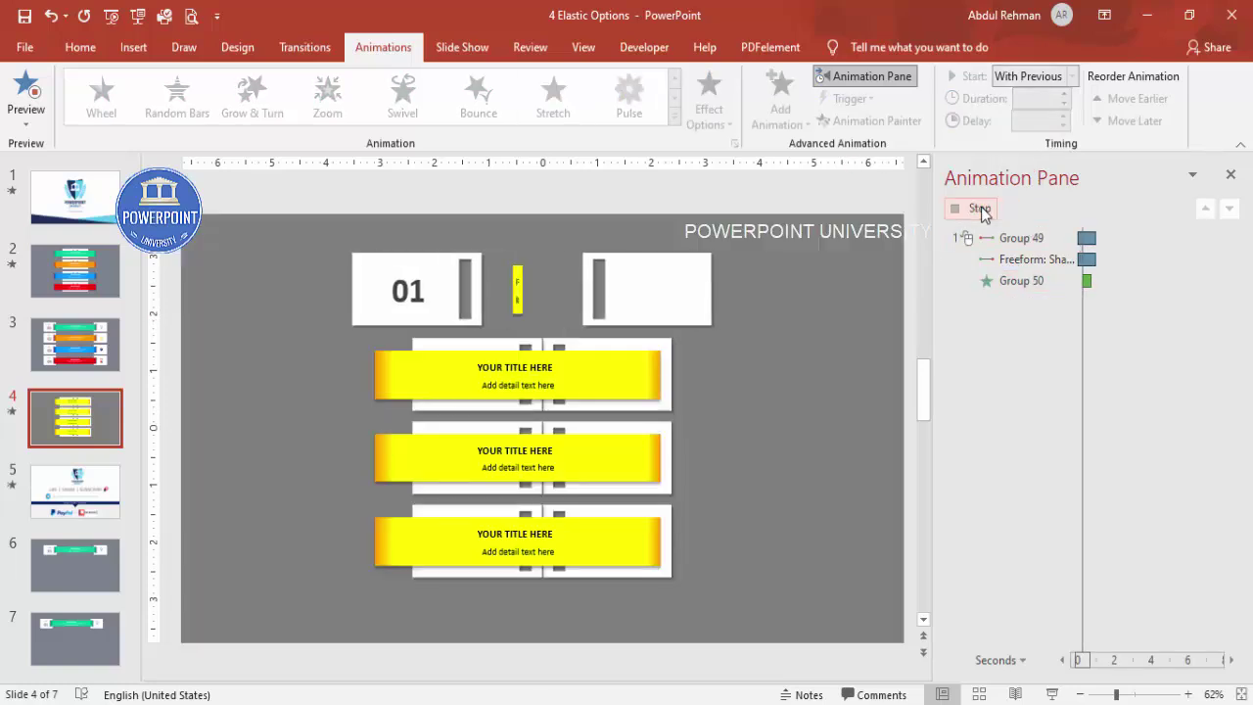
left_click(1029, 281)
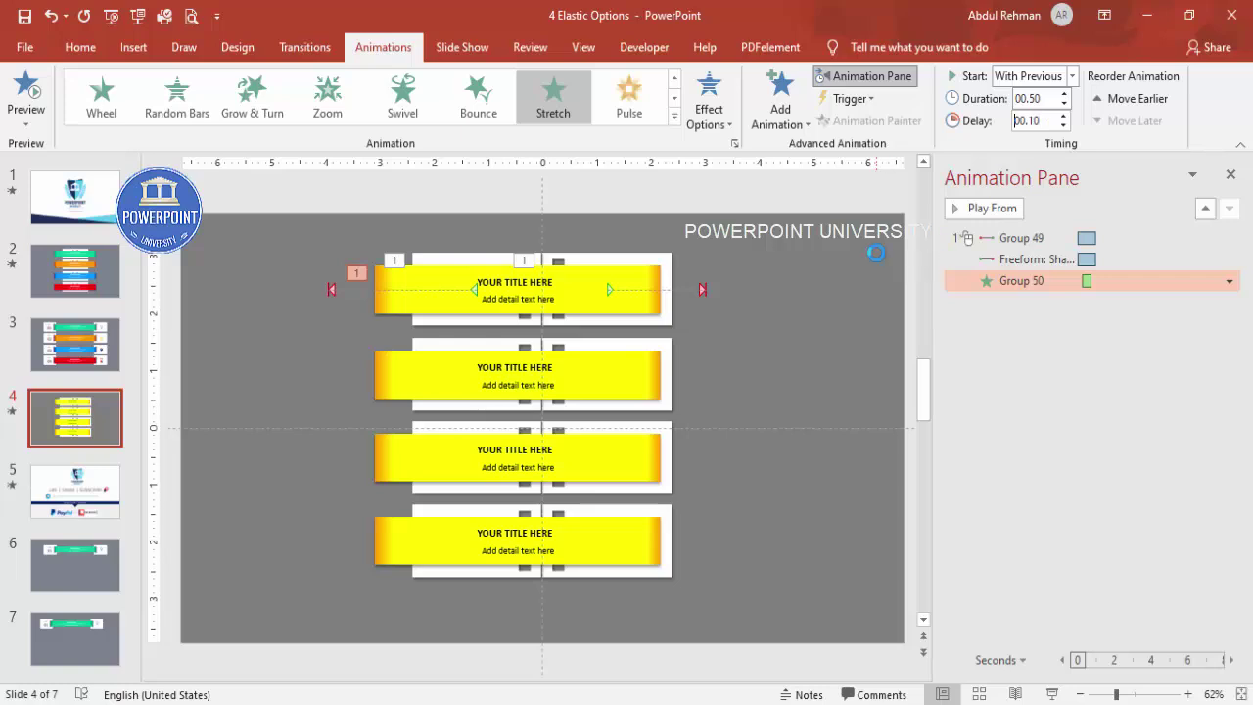
left_click(877, 260)
left_click(982, 208)
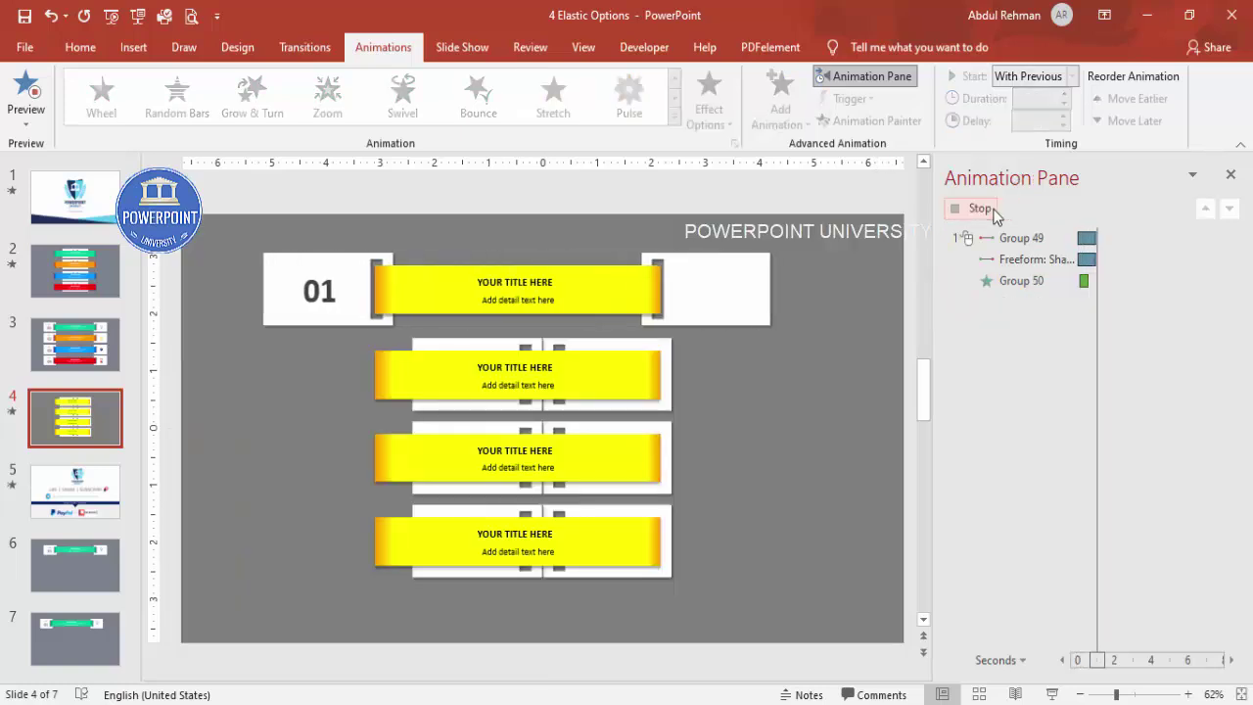
Copy the motion paths of row 01's numbered and blank white panels to the matching row 02 panels with Animation Painter
left_click(458, 264)
left_click(874, 120)
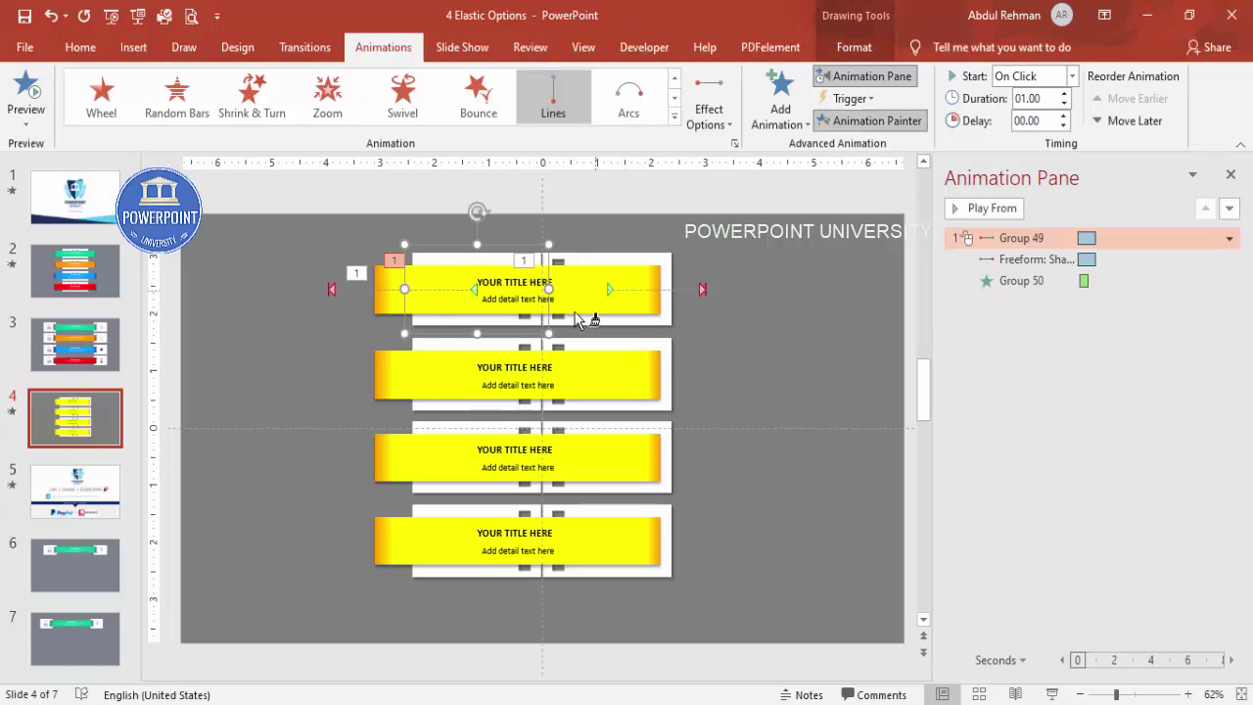
left_click(484, 346)
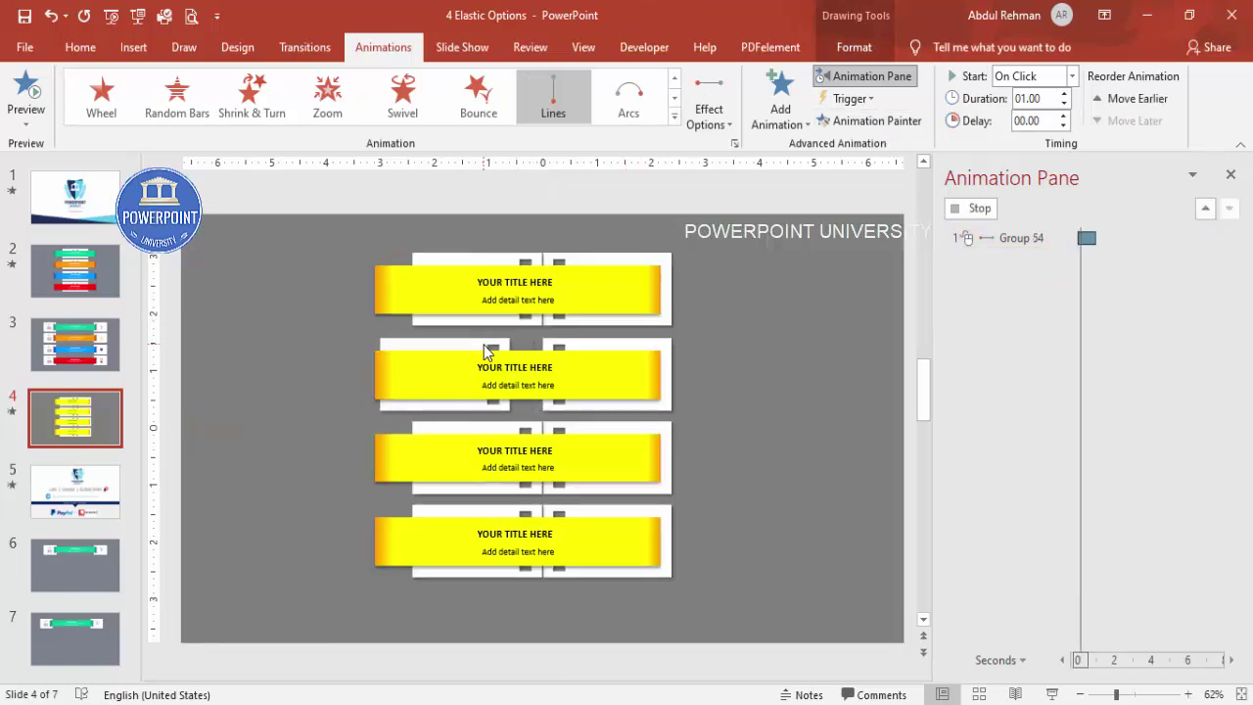
left_click(671, 254)
left_click(875, 122)
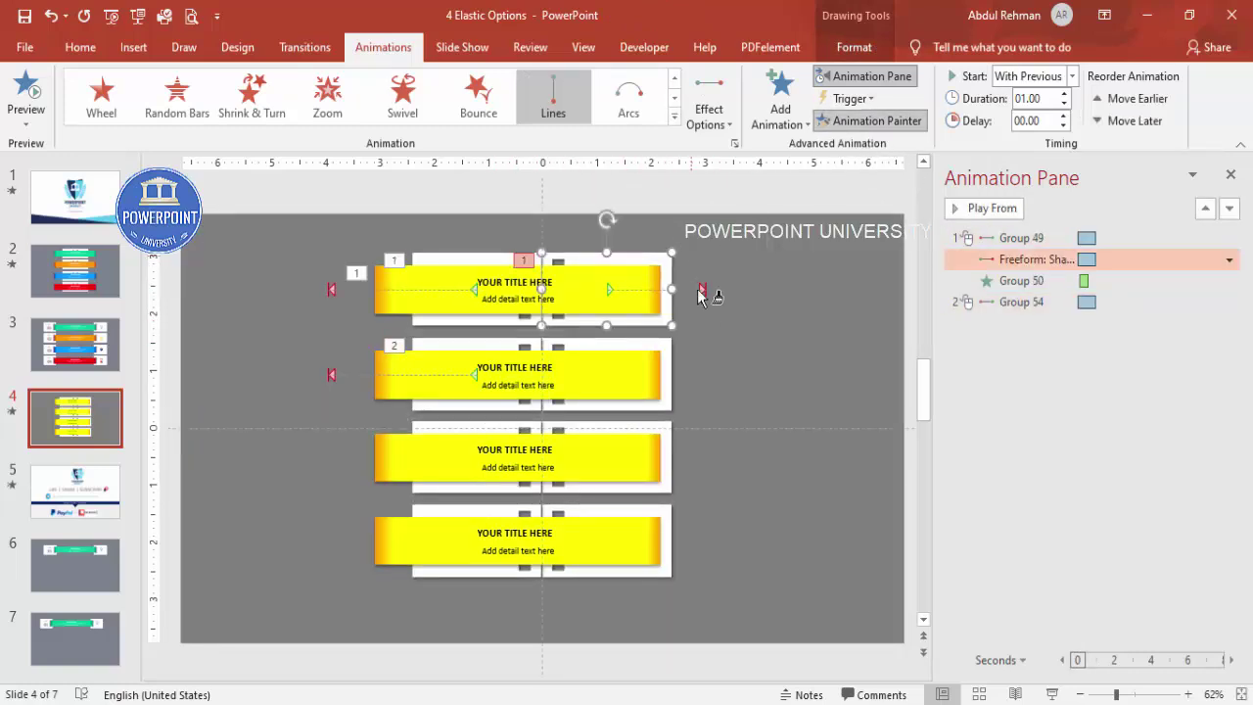
left_click(665, 341)
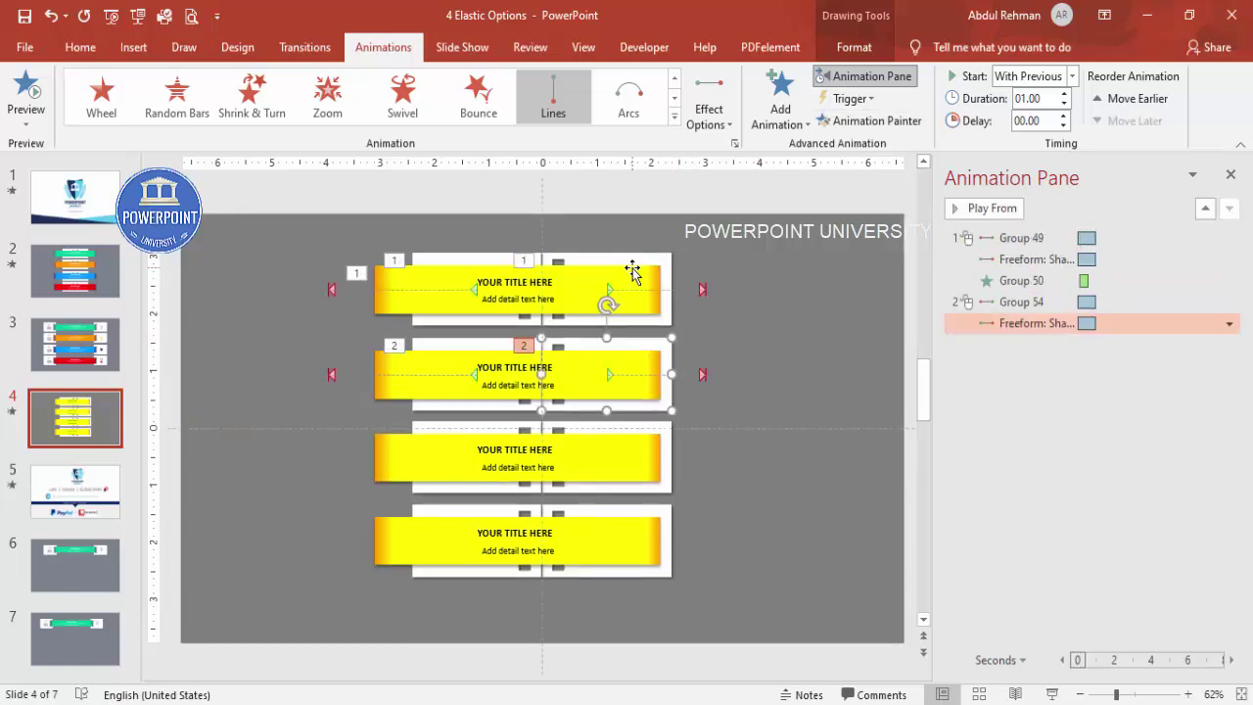
Copy the Stretch effect from row 01's yellow band to row 02's band with Animation Painter and preview both rows
left_click(634, 272)
left_click(874, 120)
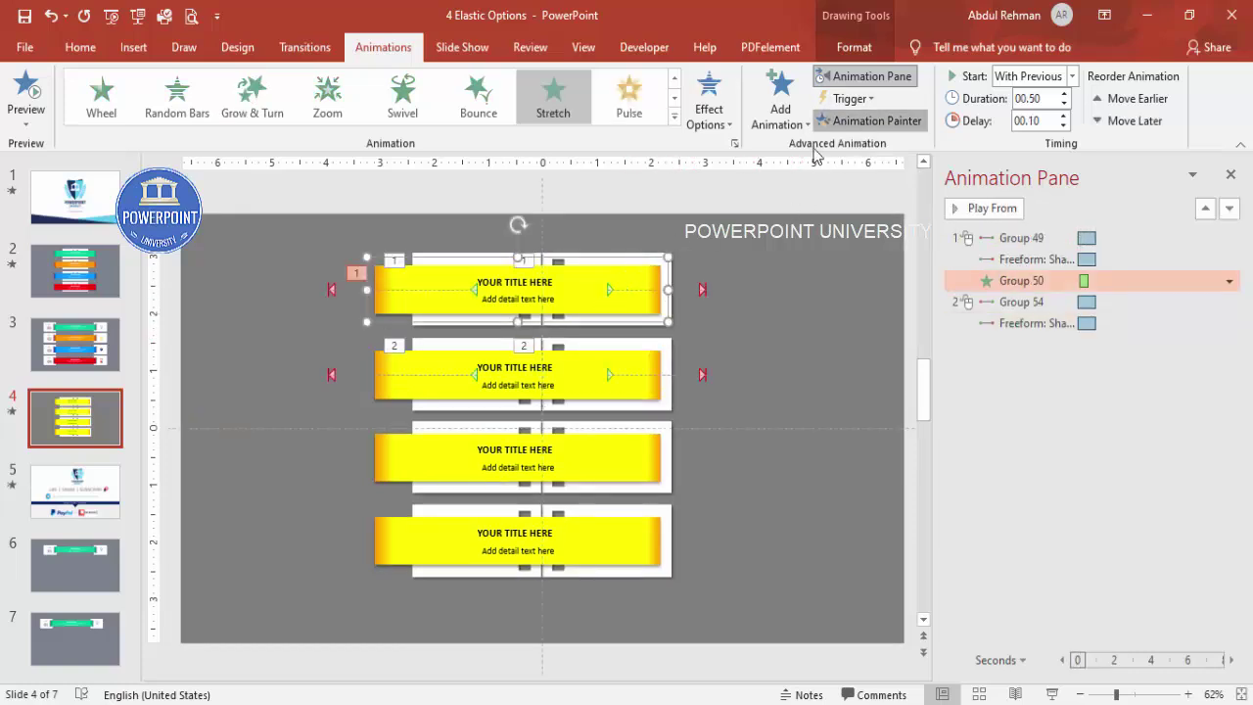
left_click(597, 367)
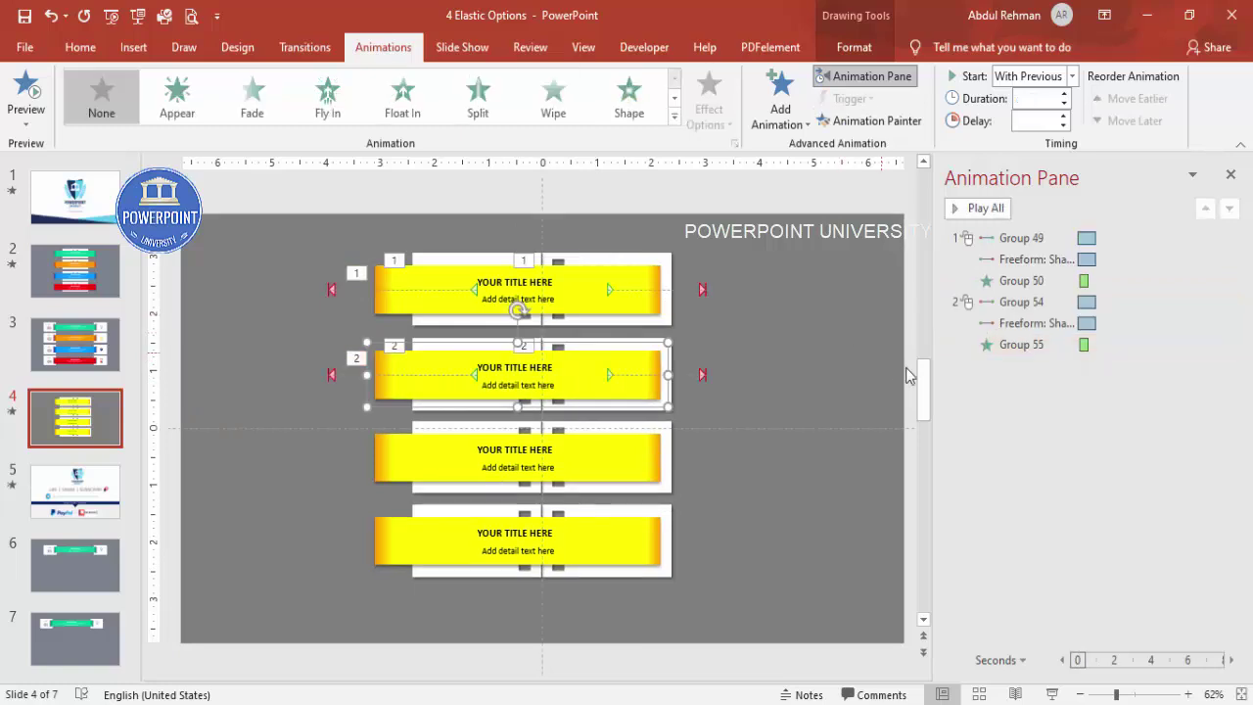
left_click(989, 208)
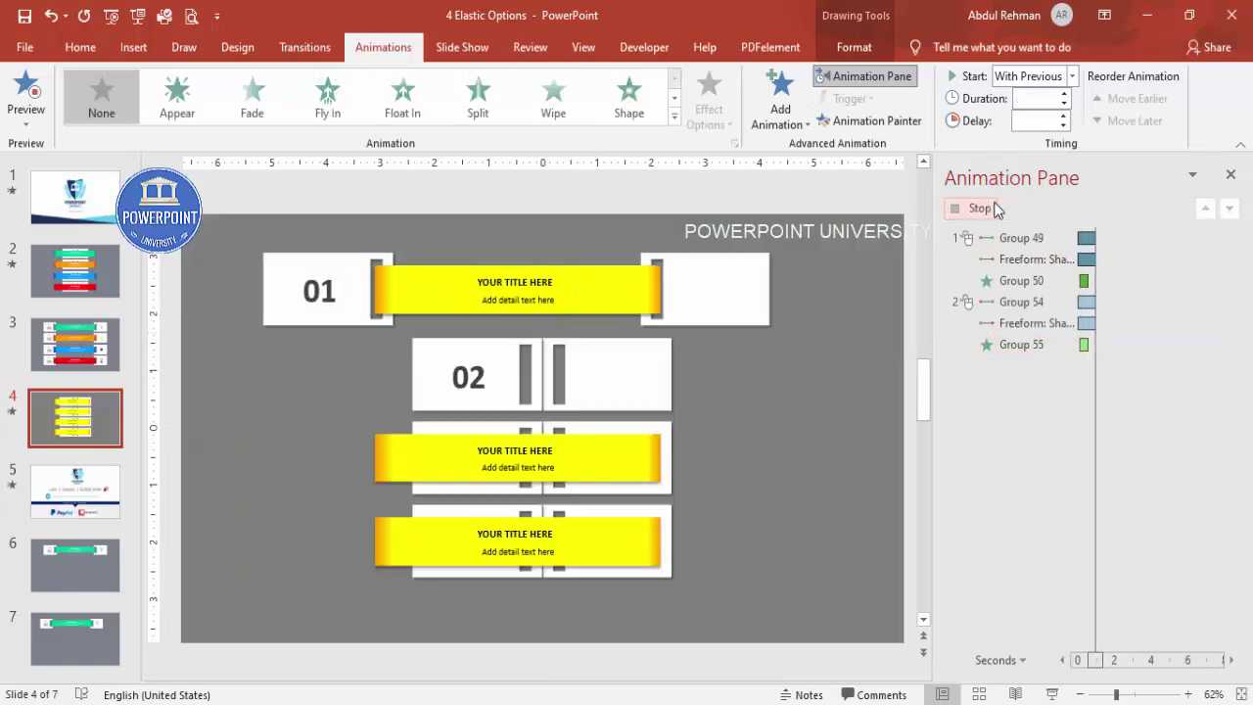